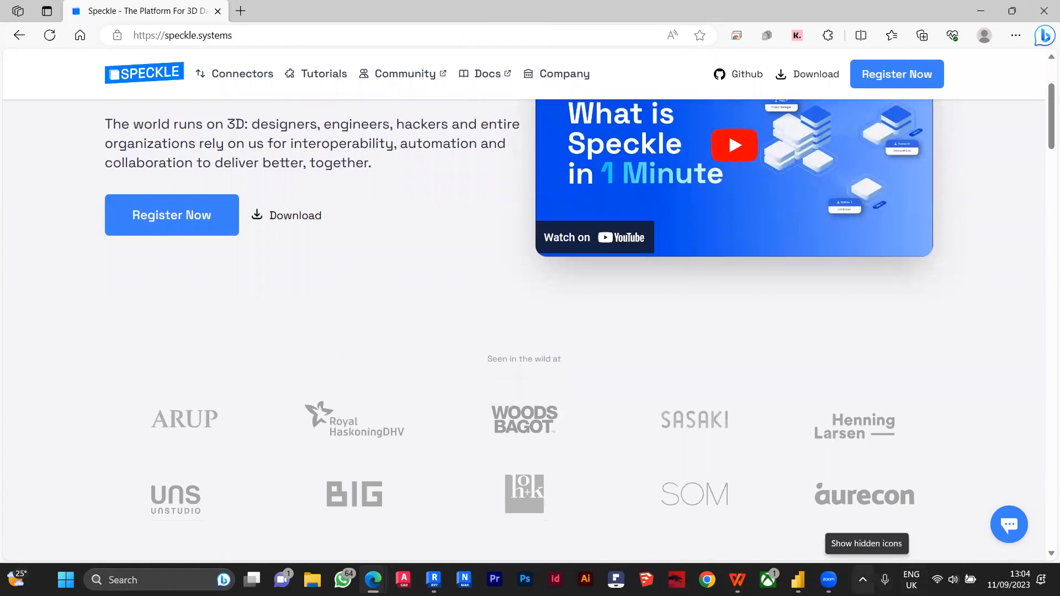
# Step: Open Speckle Manager, review the lists of installed and available connectors, and minimise it
pyautogui.click(835, 484)
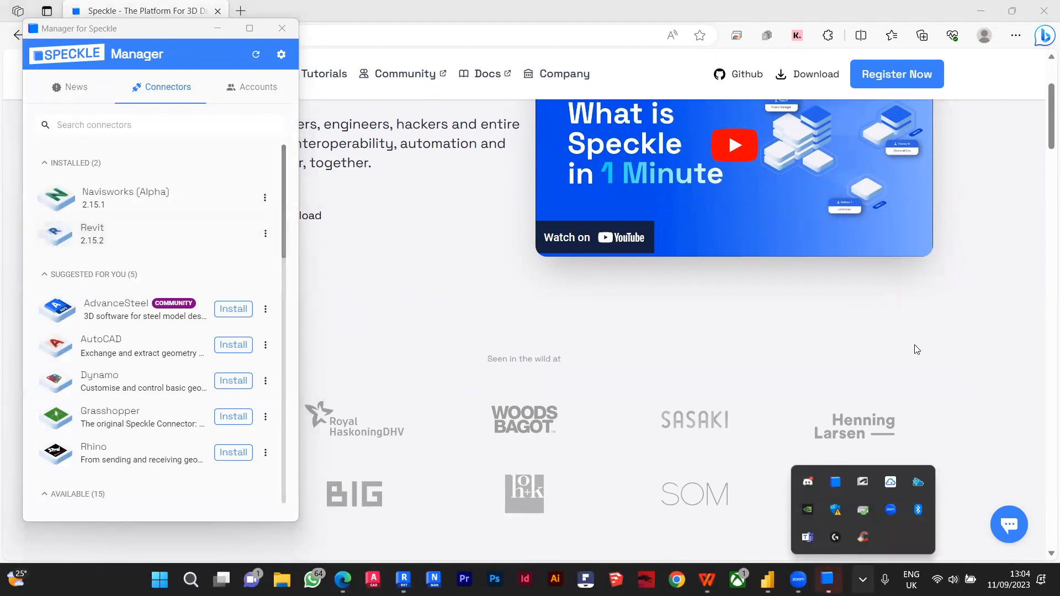
pyautogui.click(990, 443)
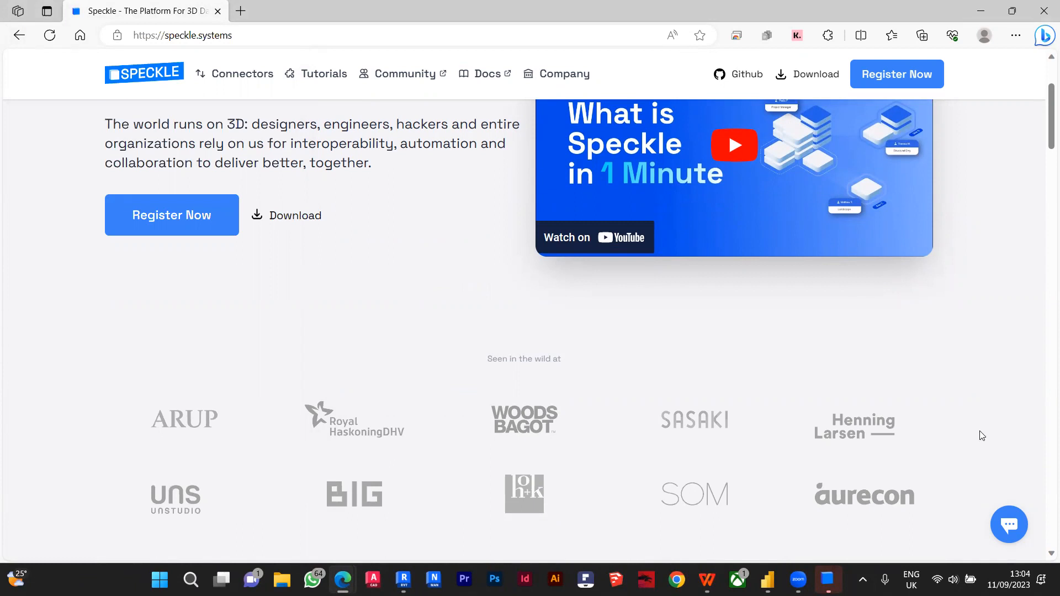
pyautogui.click(828, 579)
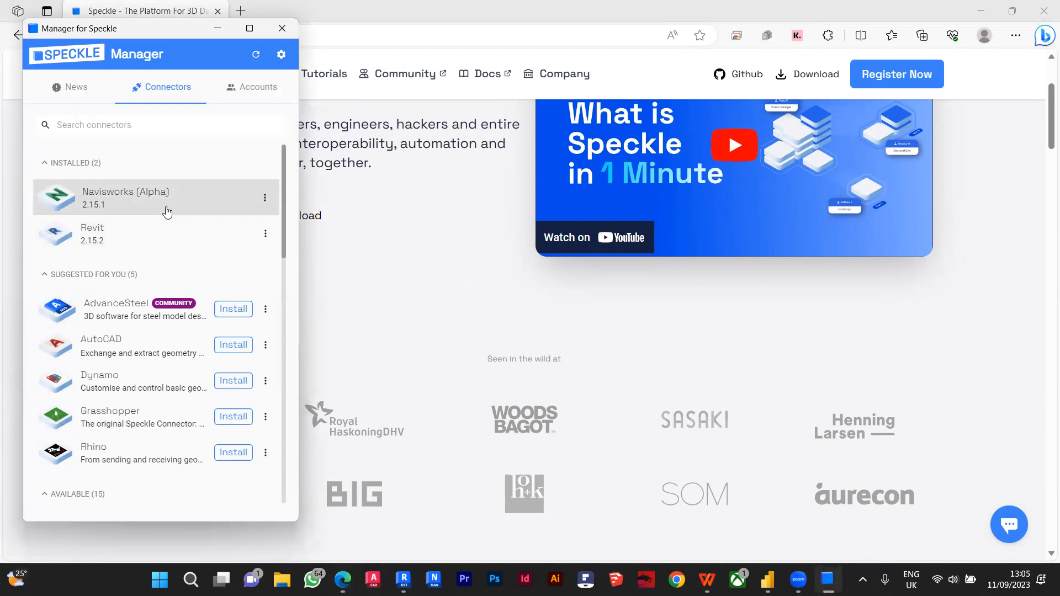
pyautogui.scroll(-15, 160, 239)
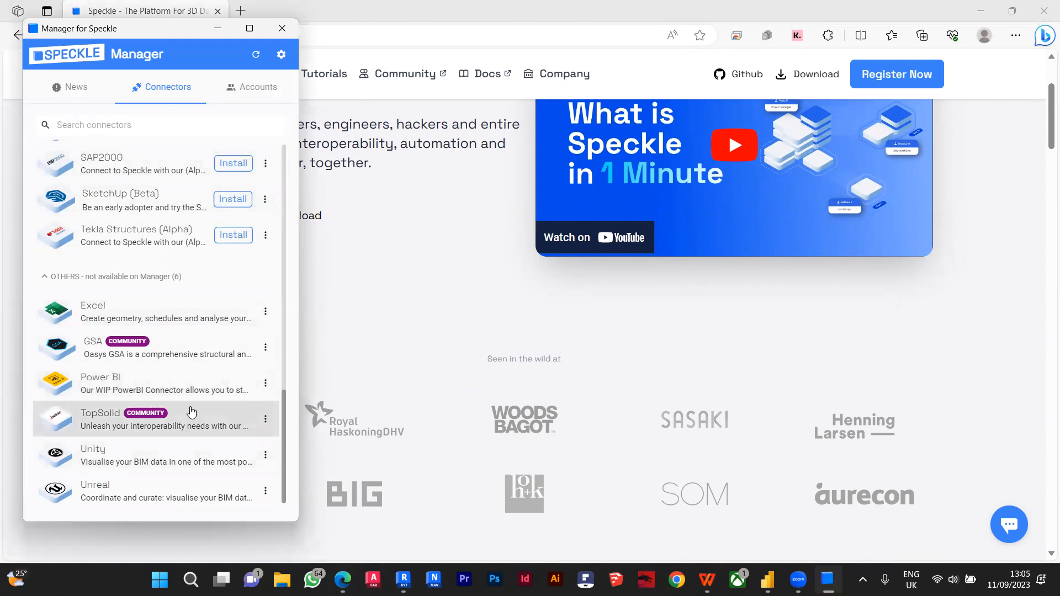
pyautogui.click(218, 28)
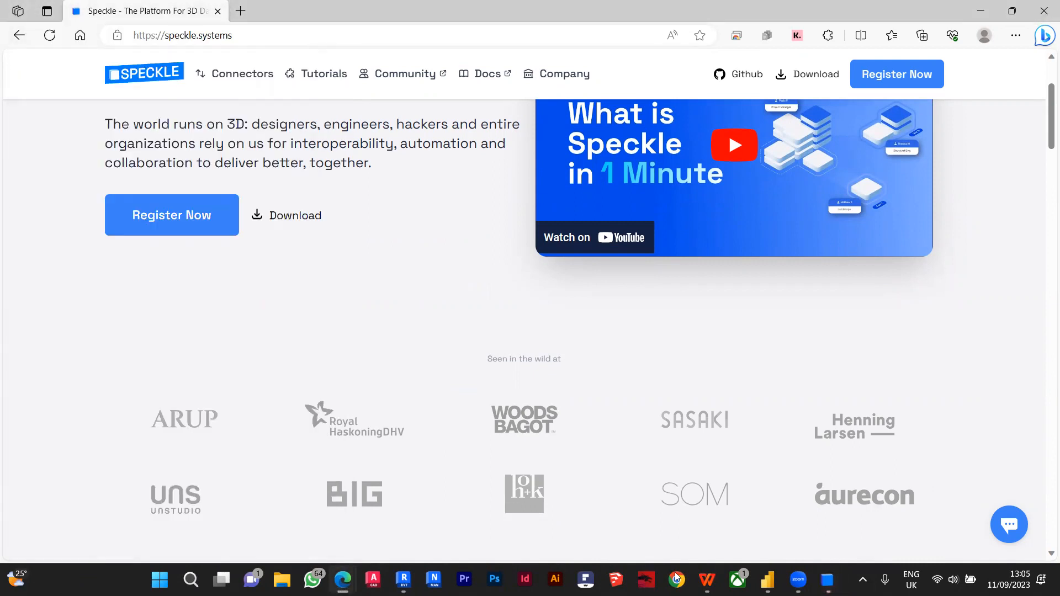
# Step: Switch to the Arch Link Model in Revit and reopen the Speckle Revit Connector at its stream list
pyautogui.click(404, 579)
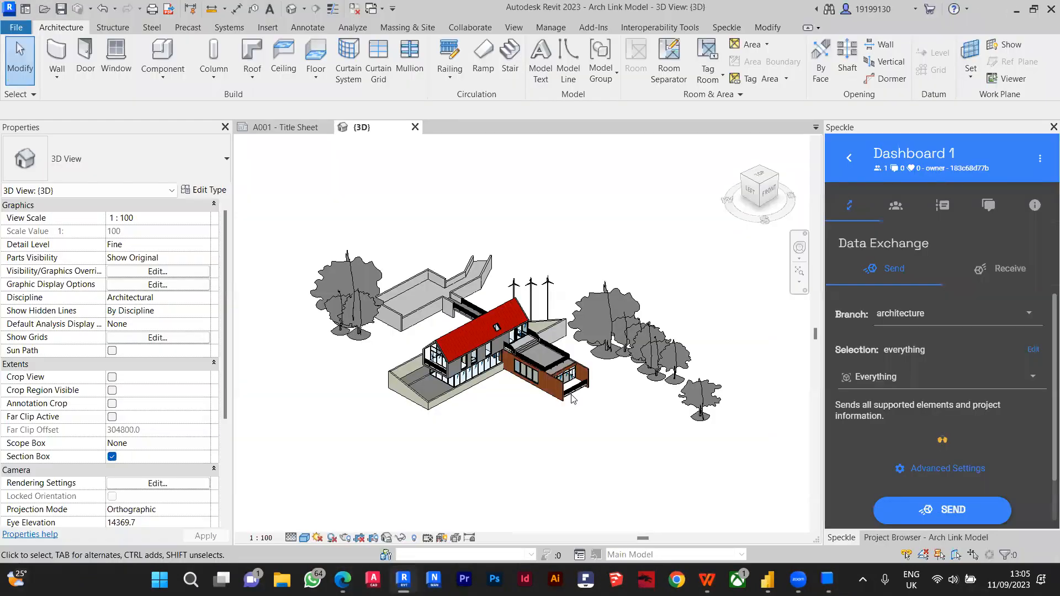
pyautogui.scroll(2, 554, 418)
pyautogui.moveTo(554, 418); pyautogui.dragTo(524, 415)
pyautogui.scroll(-1, 563, 435)
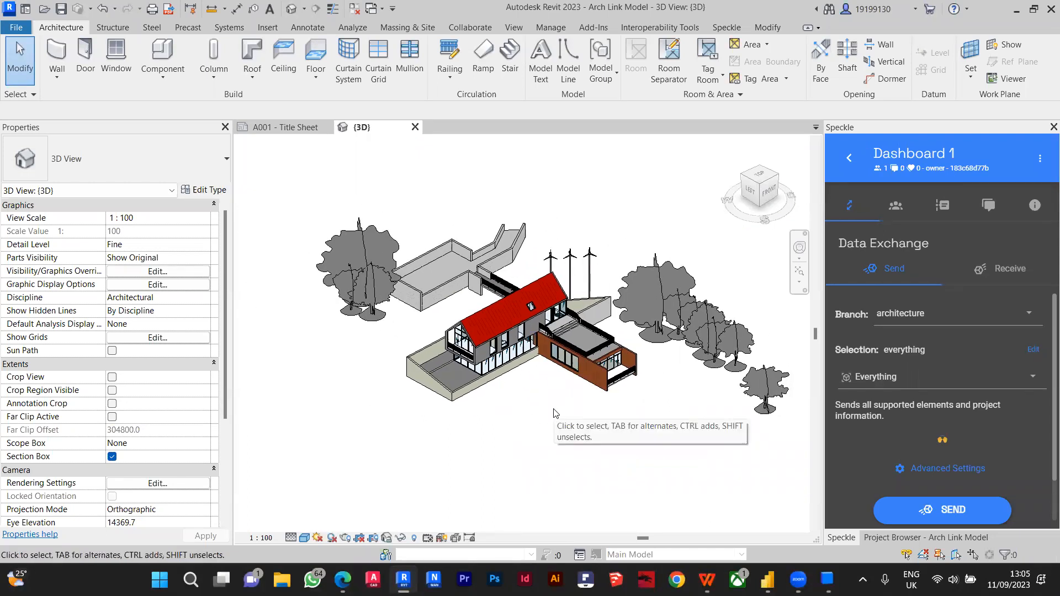
pyautogui.click(850, 158)
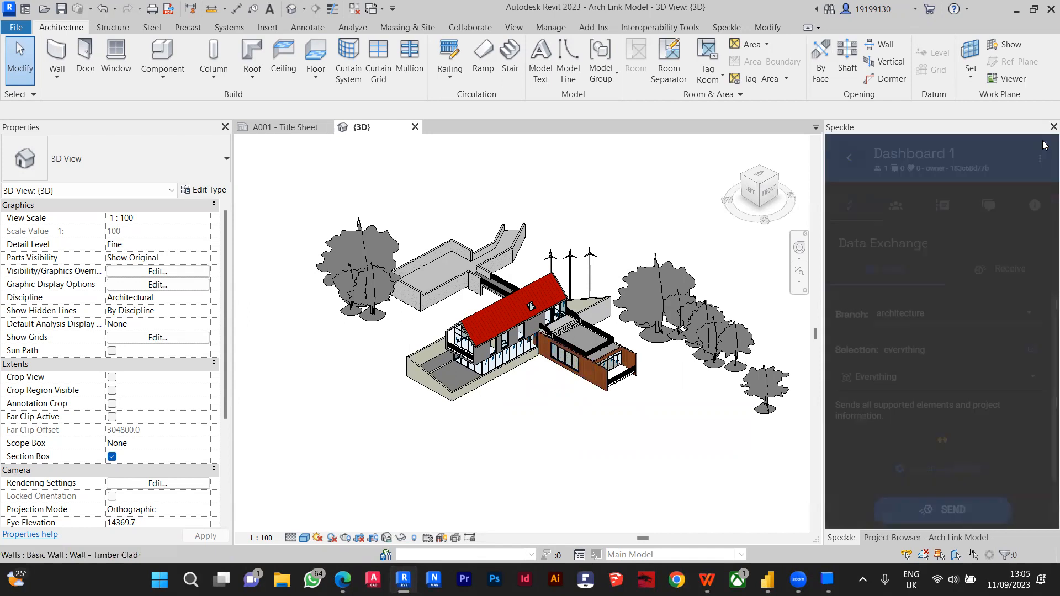
pyautogui.click(1053, 127)
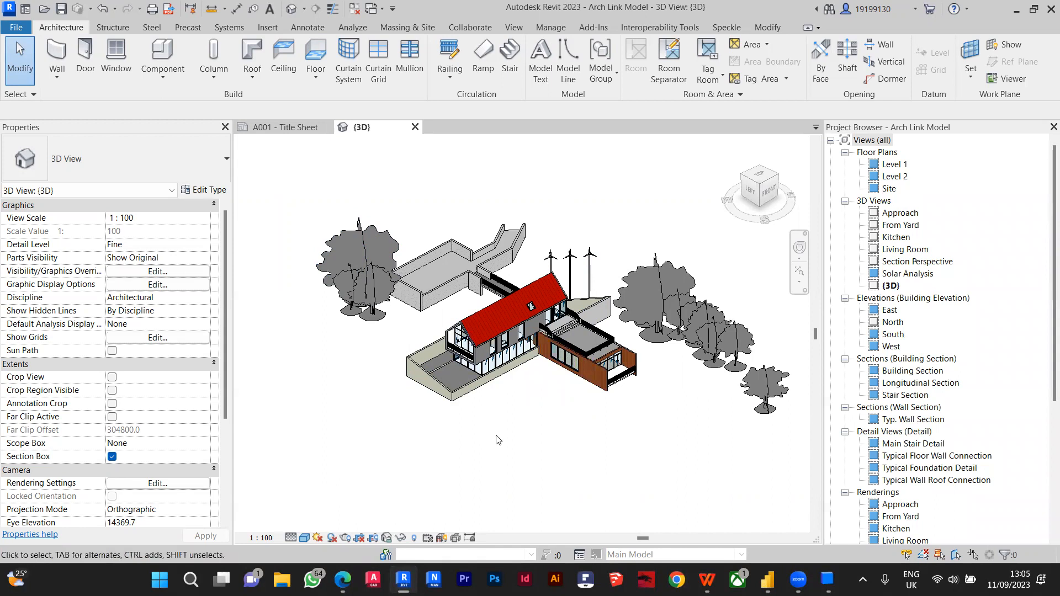
pyautogui.click(734, 30)
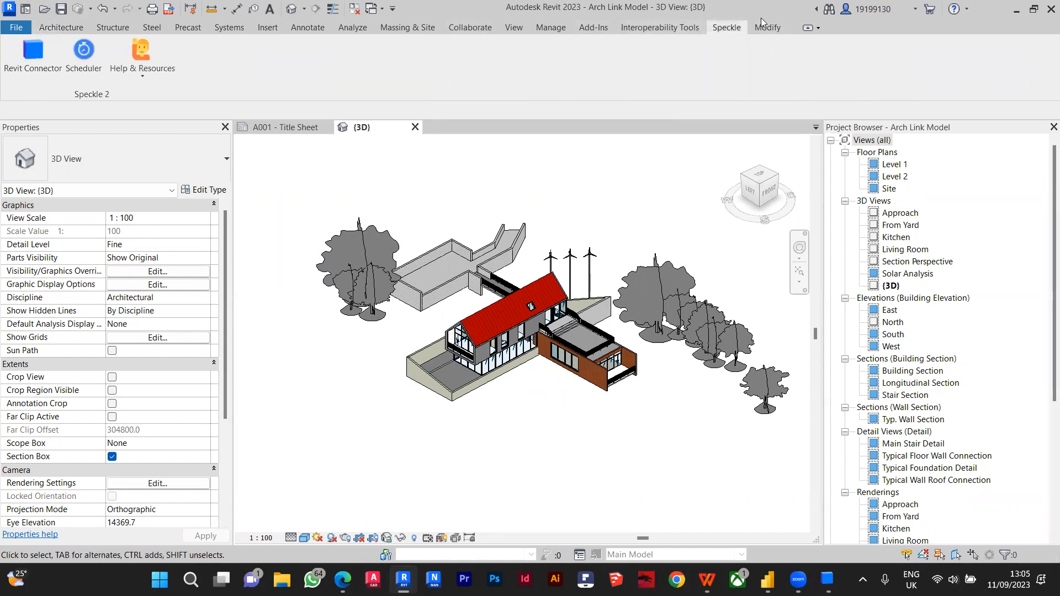
pyautogui.click(36, 62)
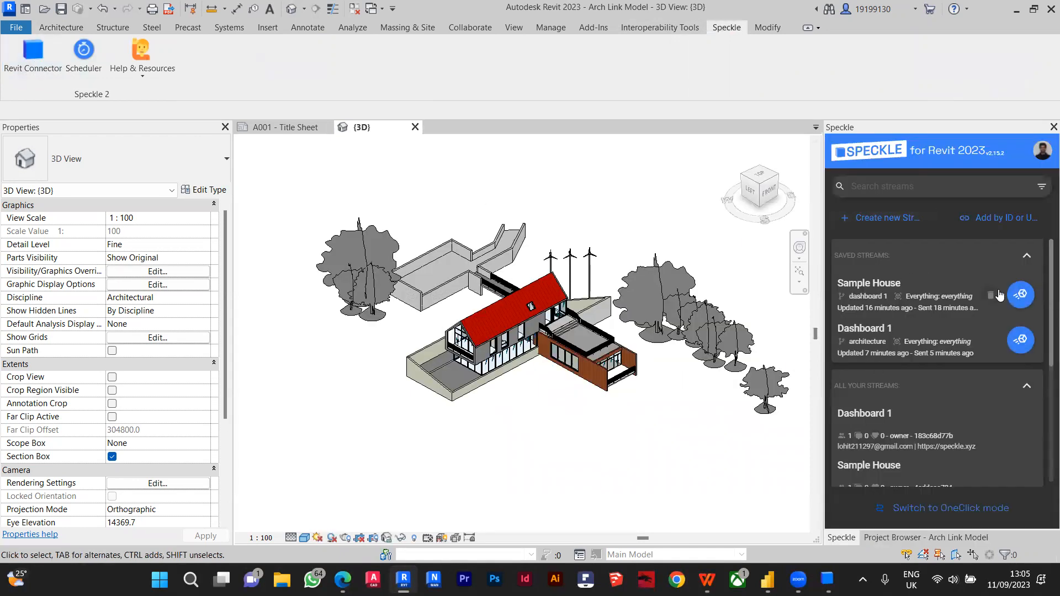
pyautogui.moveTo(1001, 296)
pyautogui.moveTo(911, 300)
# Step: Inspect the dimensions and other properties of the 150mm Foundation Slab behind the house
pyautogui.scroll(3, 635, 450)
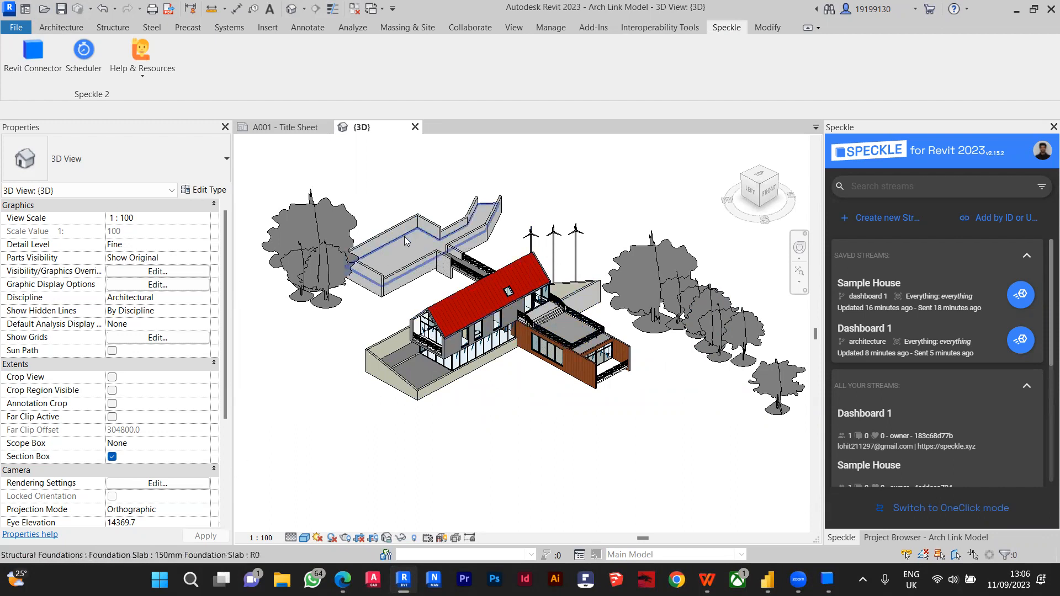
pyautogui.click(409, 270)
pyautogui.scroll(-5, 149, 349)
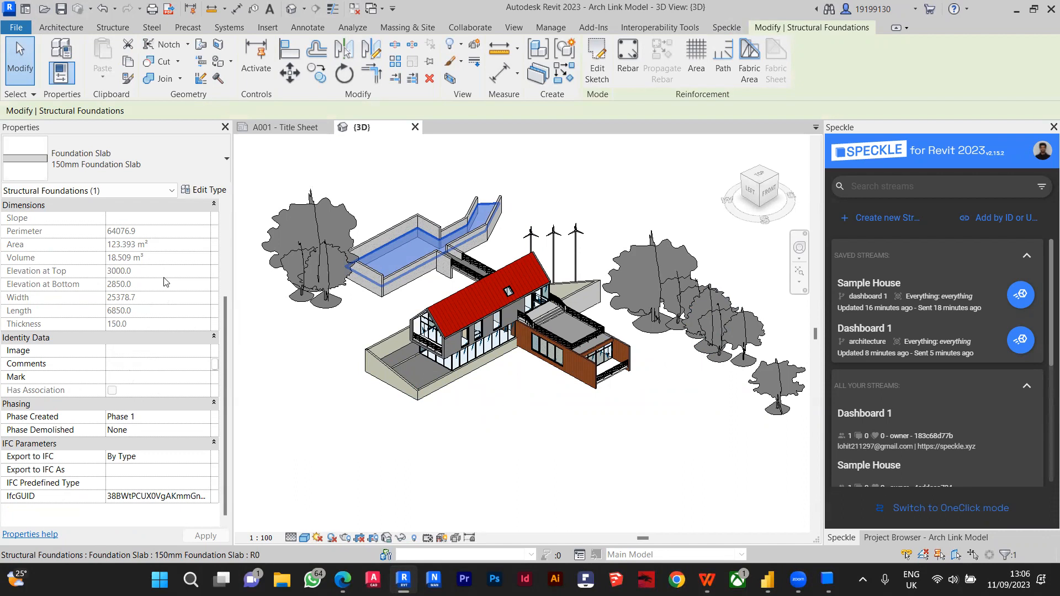
pyautogui.click(326, 409)
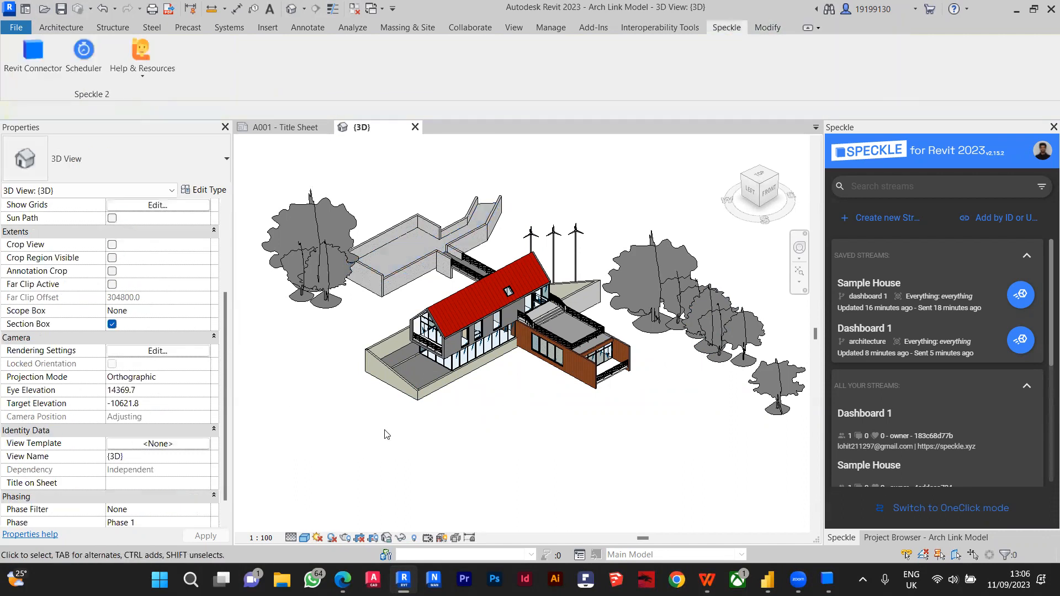
# Step: Inspect the instance and type properties of the upper-floor SIP 202mm concrete-clad wall, leaving them unedited
pyautogui.click(454, 351)
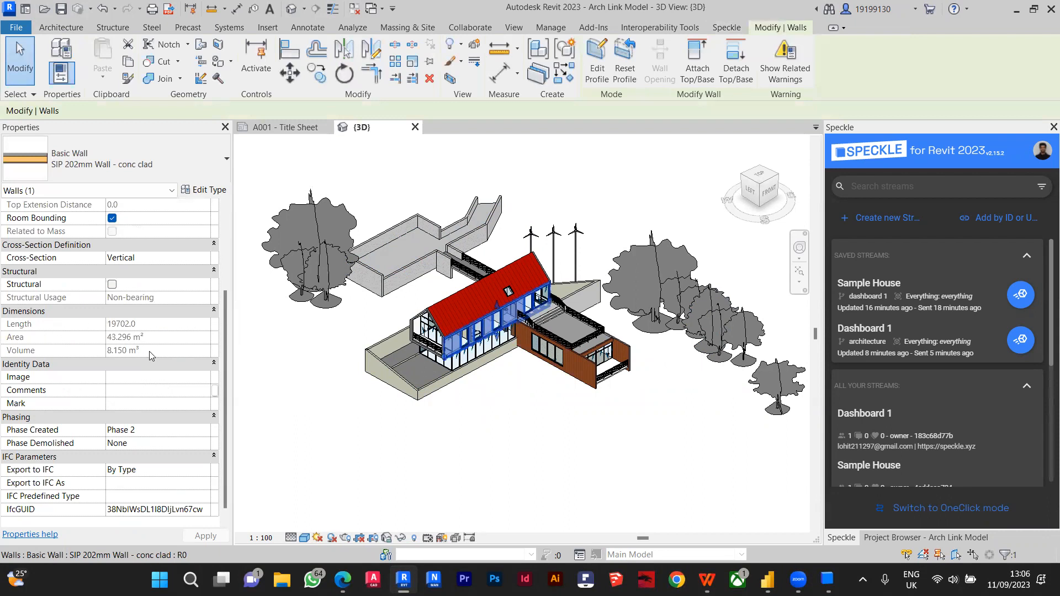
pyautogui.scroll(3, 145, 438)
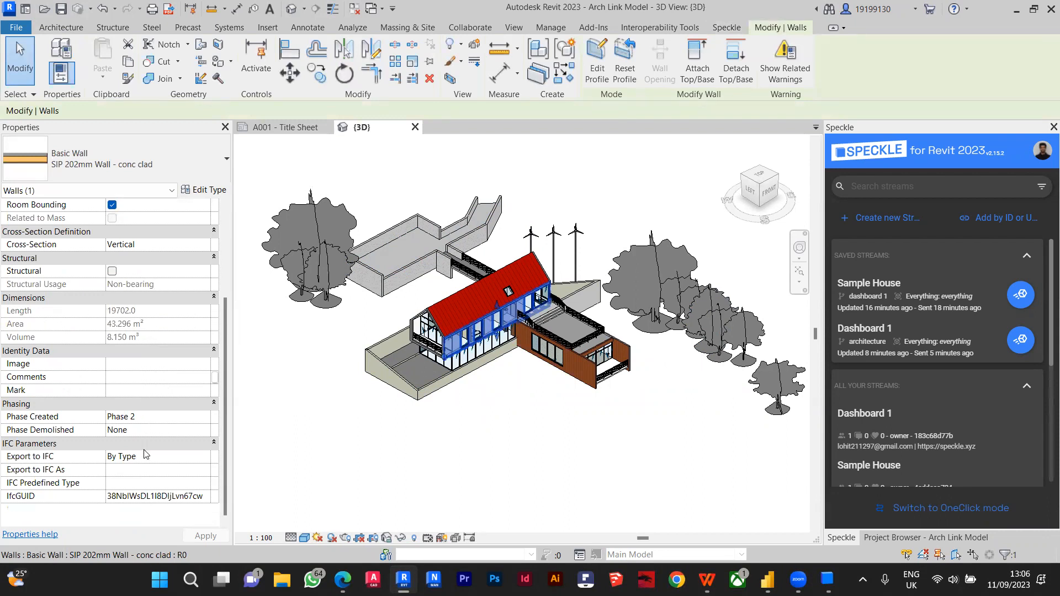
pyautogui.click(203, 189)
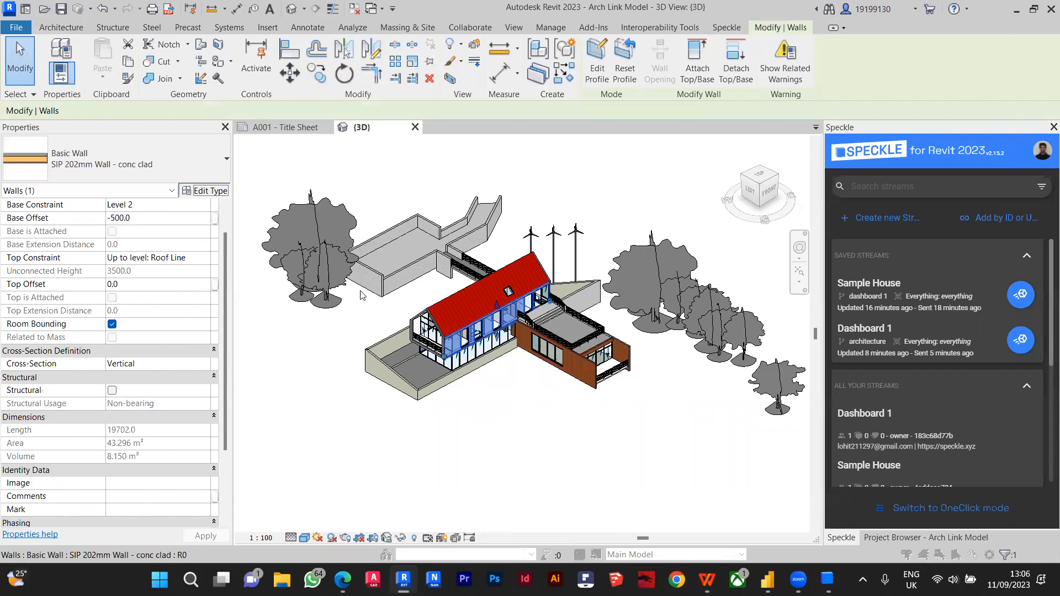
pyautogui.scroll(-1, 322, 330)
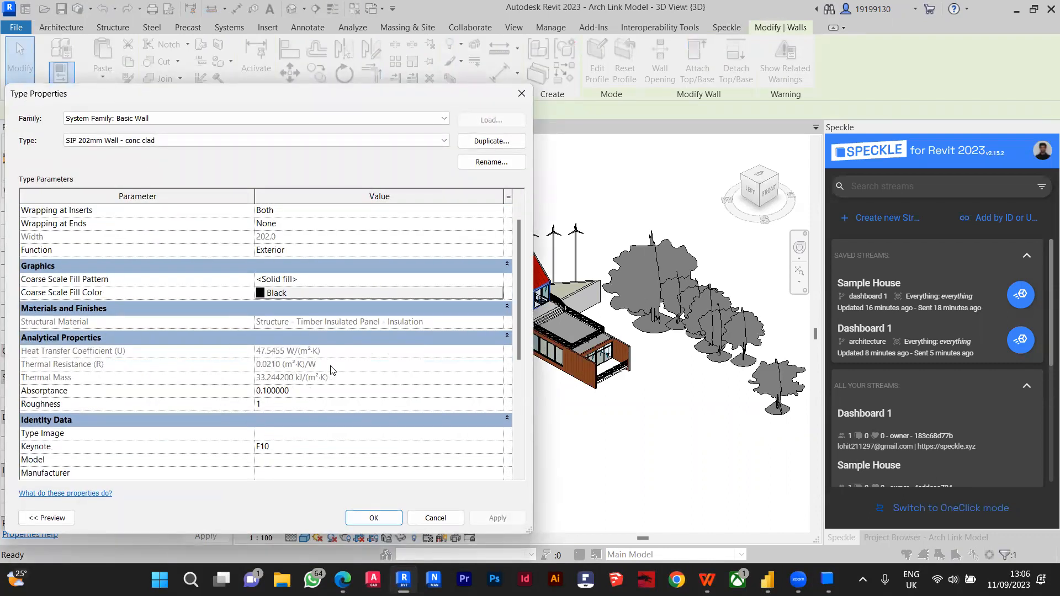
pyautogui.click(374, 518)
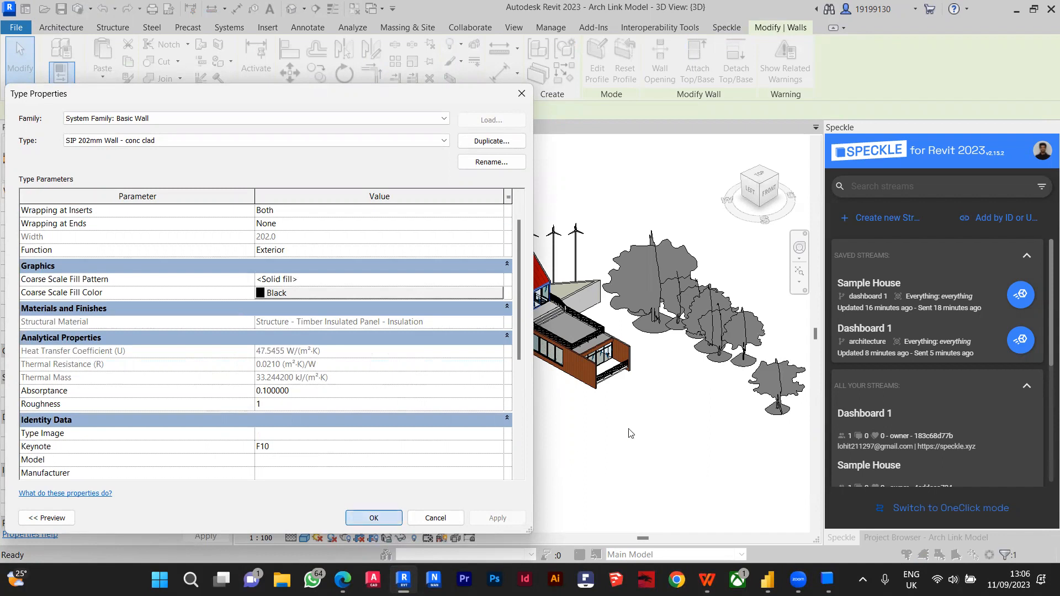
pyautogui.click(545, 393)
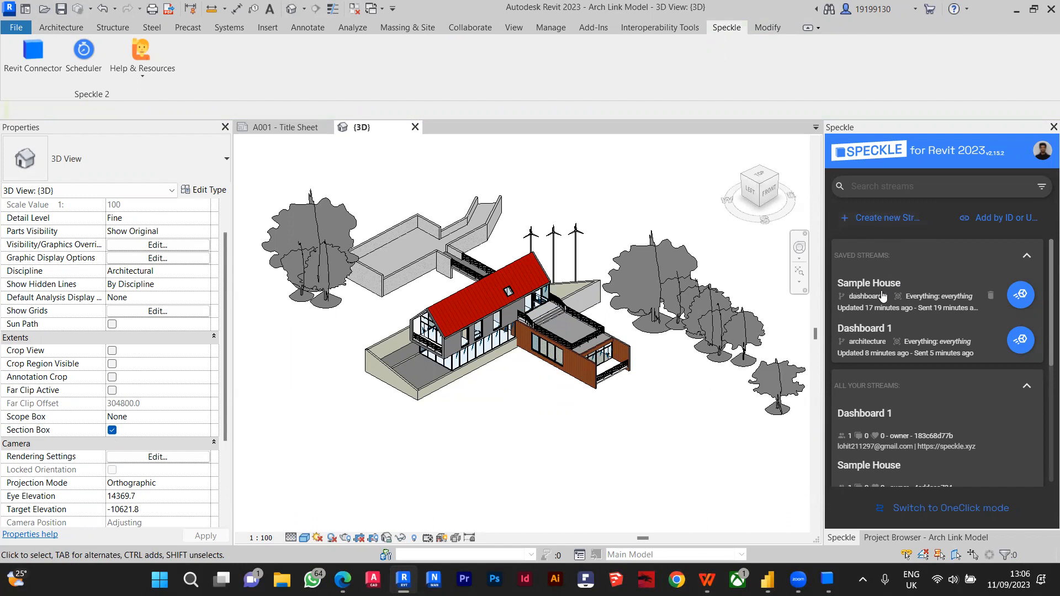
# Step: Send everything in the model to the architecture branch of the Sample House stream
pyautogui.click(906, 292)
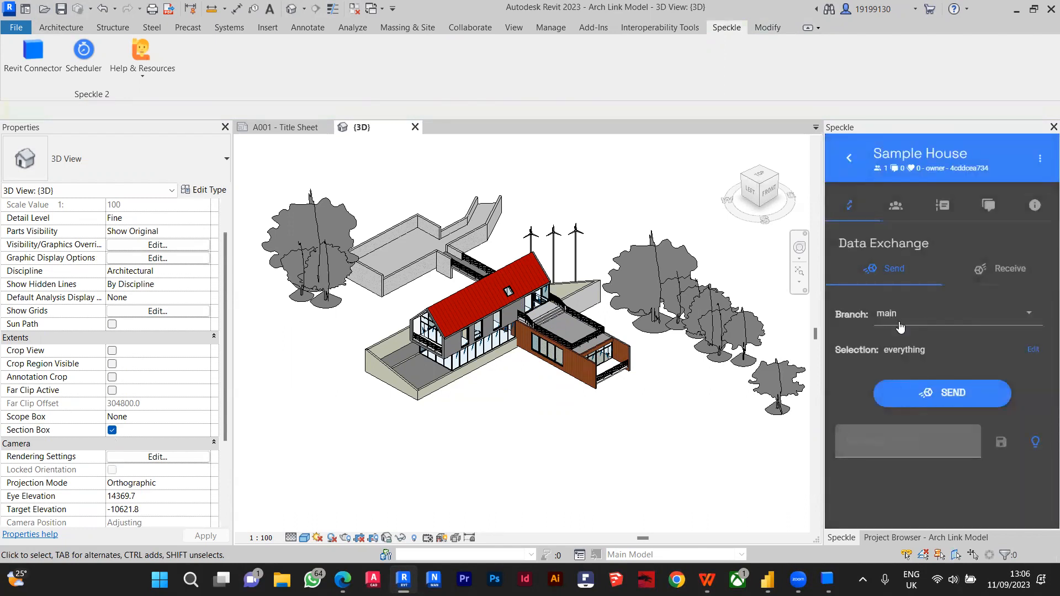
pyautogui.click(929, 315)
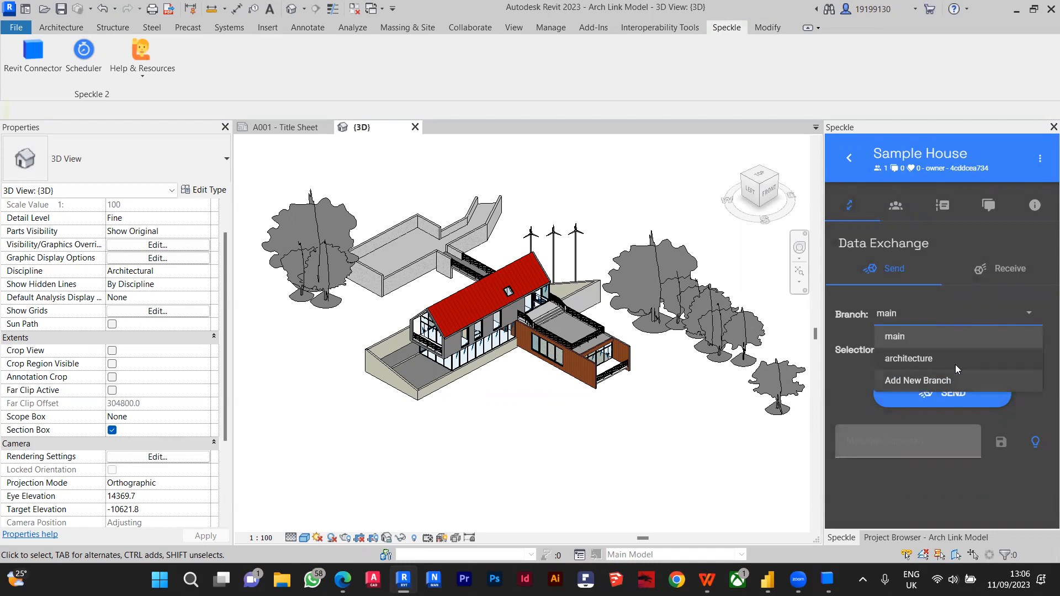
pyautogui.click(941, 356)
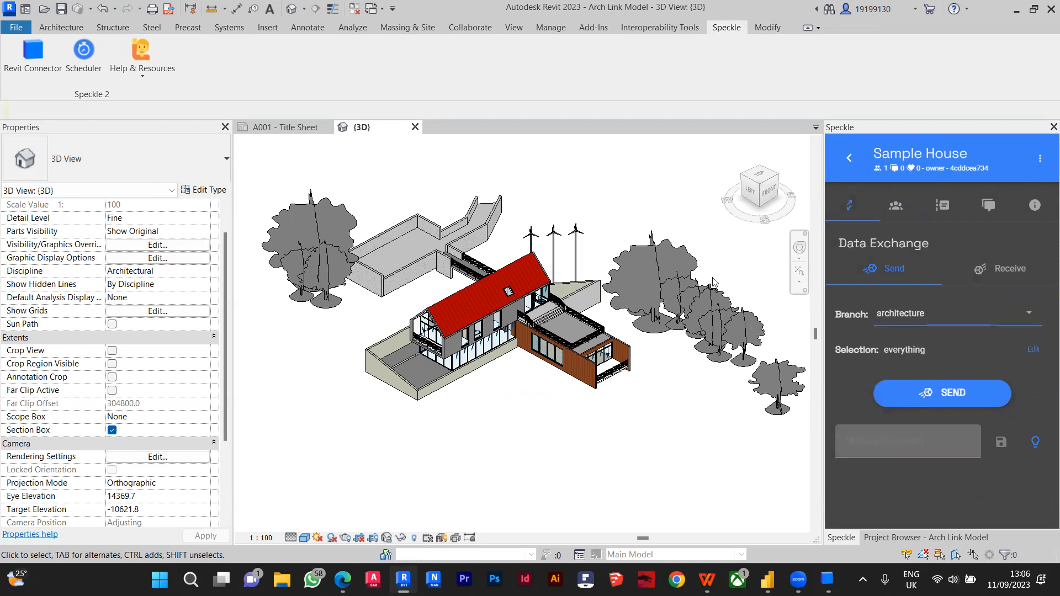
pyautogui.click(1033, 350)
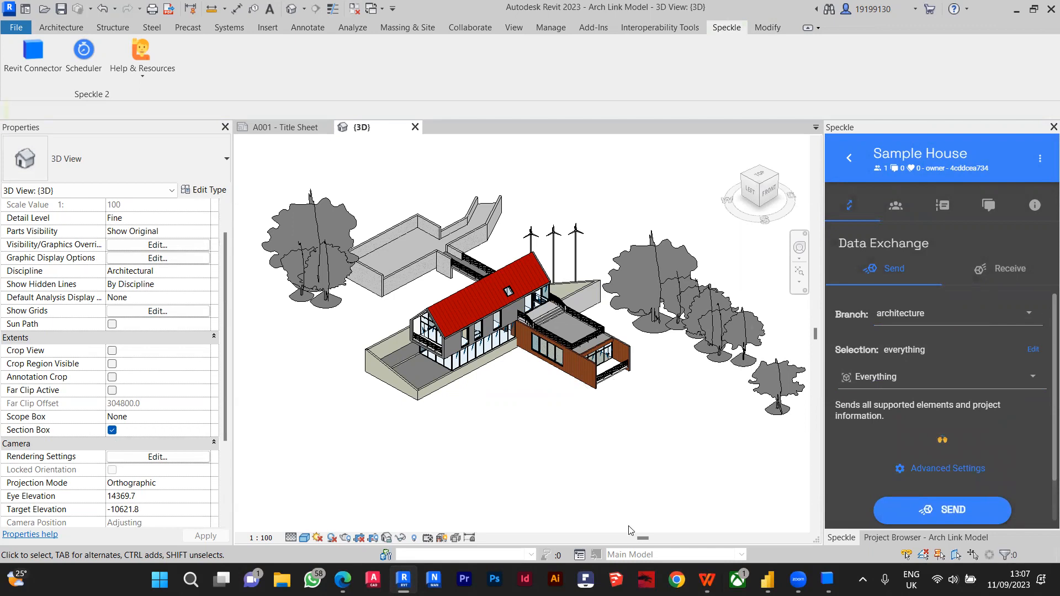
pyautogui.click(904, 509)
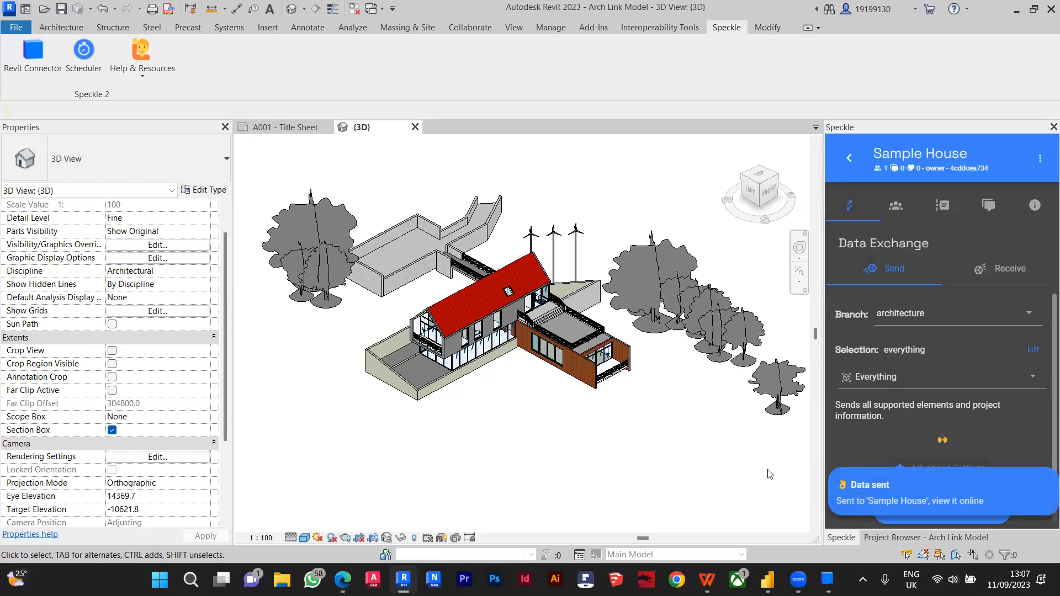
# Step: View the sent commit online, turn off its sun shadows and adjust the indirect light to about mid-range
pyautogui.click(940, 493)
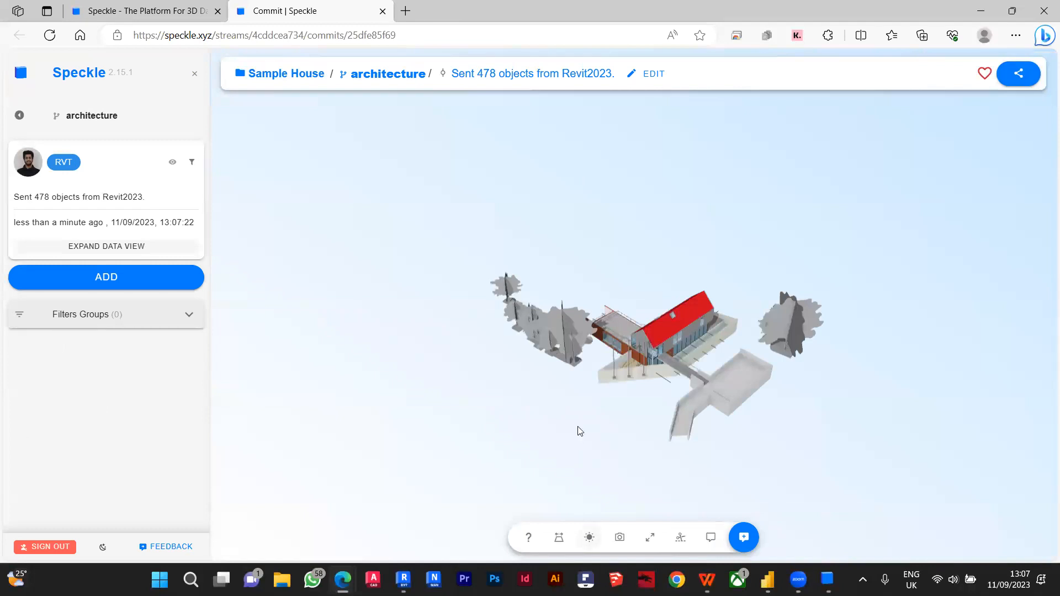
pyautogui.click(589, 537)
pyautogui.click(611, 336)
pyautogui.click(628, 480)
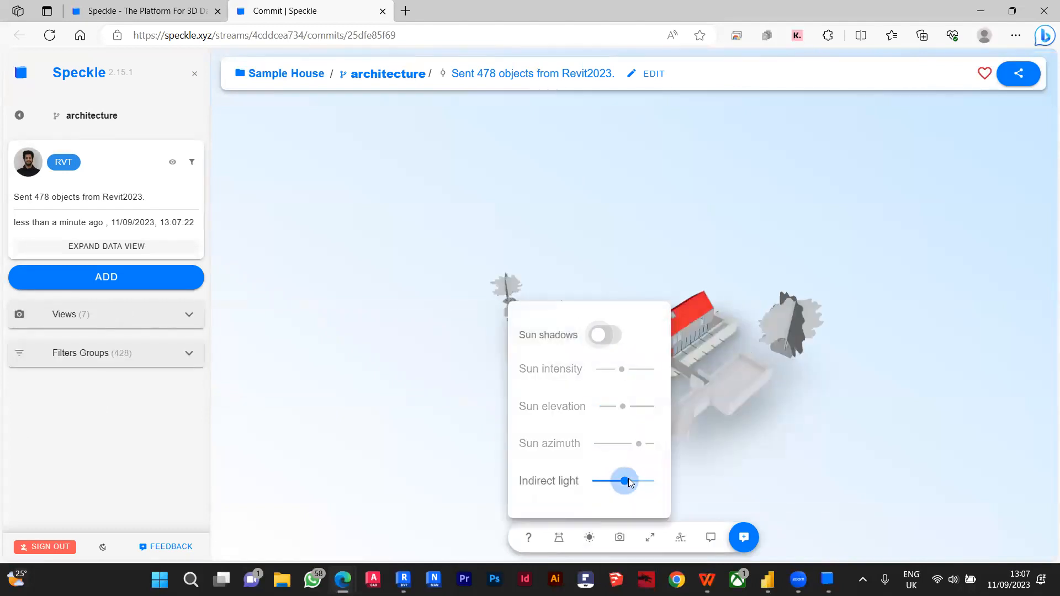
pyautogui.click(704, 412)
# Step: Examine the house model up close and inspect the data of the brown exterior wall in the web viewer
pyautogui.scroll(5, 705, 412)
pyautogui.moveTo(611, 456); pyautogui.dragTo(846, 392)
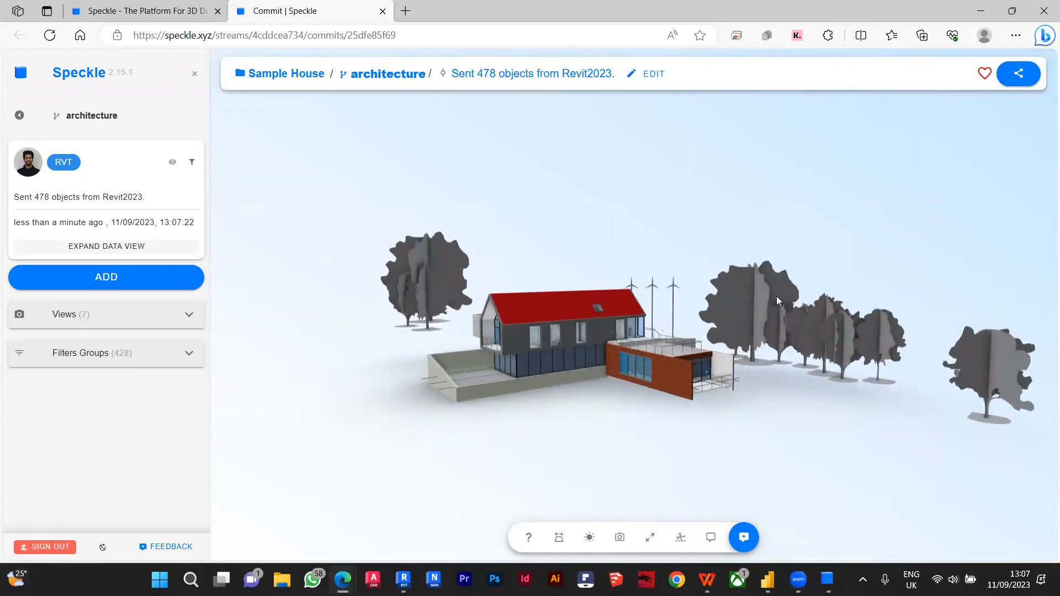
pyautogui.scroll(3, 699, 408)
pyautogui.moveTo(711, 408); pyautogui.dragTo(706, 435)
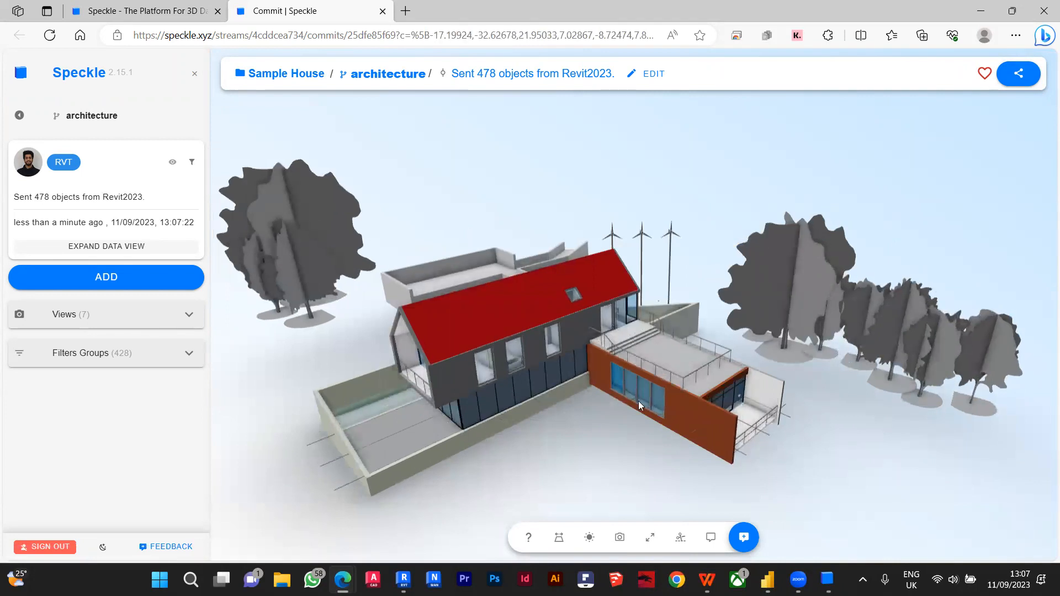
pyautogui.click(736, 425)
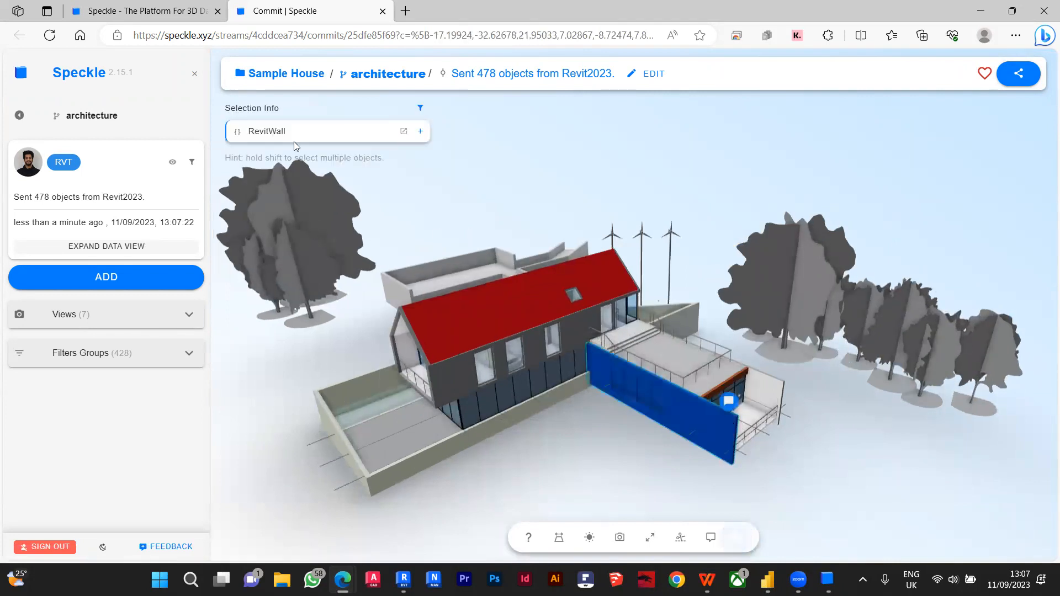
pyautogui.click(279, 132)
pyautogui.scroll(-3, 293, 298)
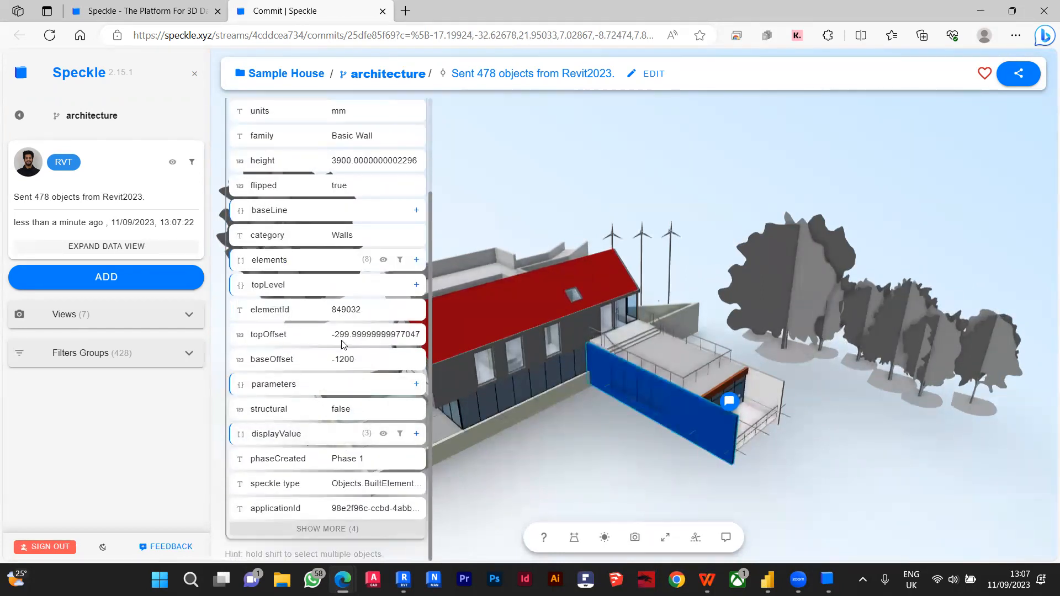
pyautogui.click(575, 463)
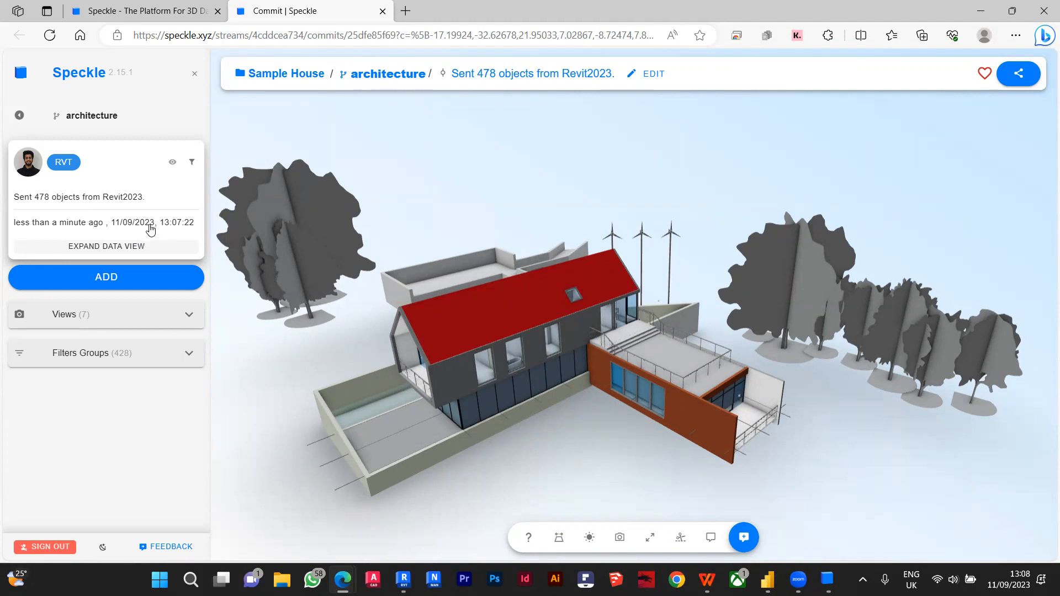
# Step: Go to the Speckle home feed and review the recent stream, branch and commit activity
pyautogui.scroll(-2, 282, 261)
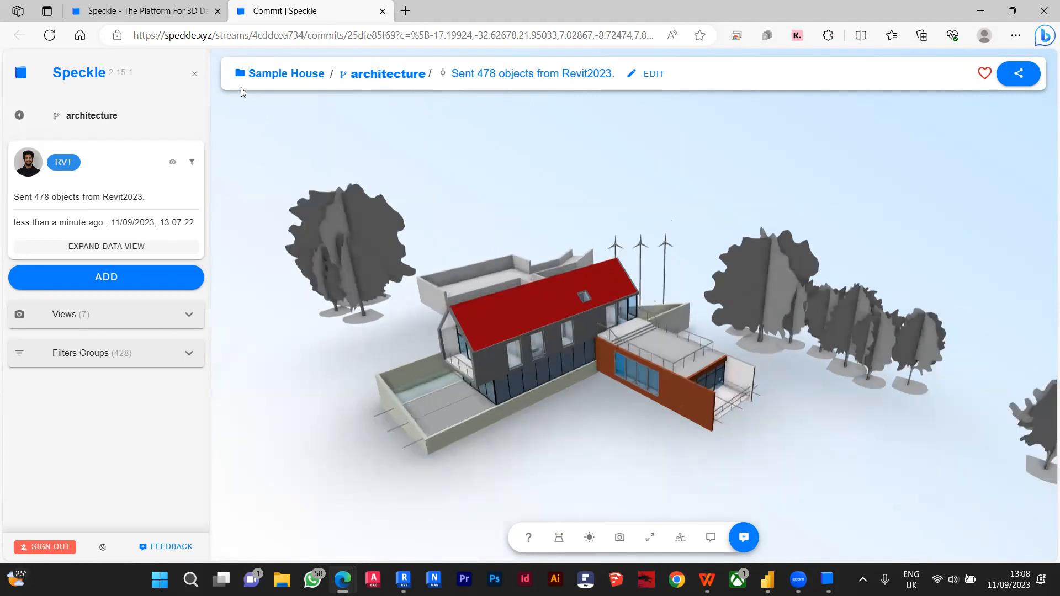
pyautogui.click(98, 85)
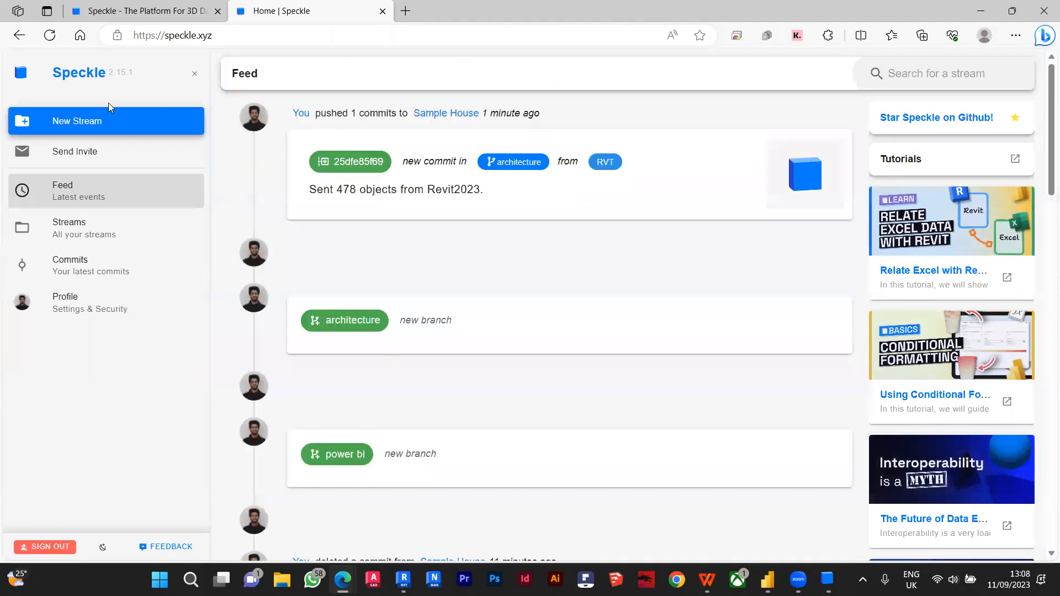
pyautogui.scroll(-10, 470, 229)
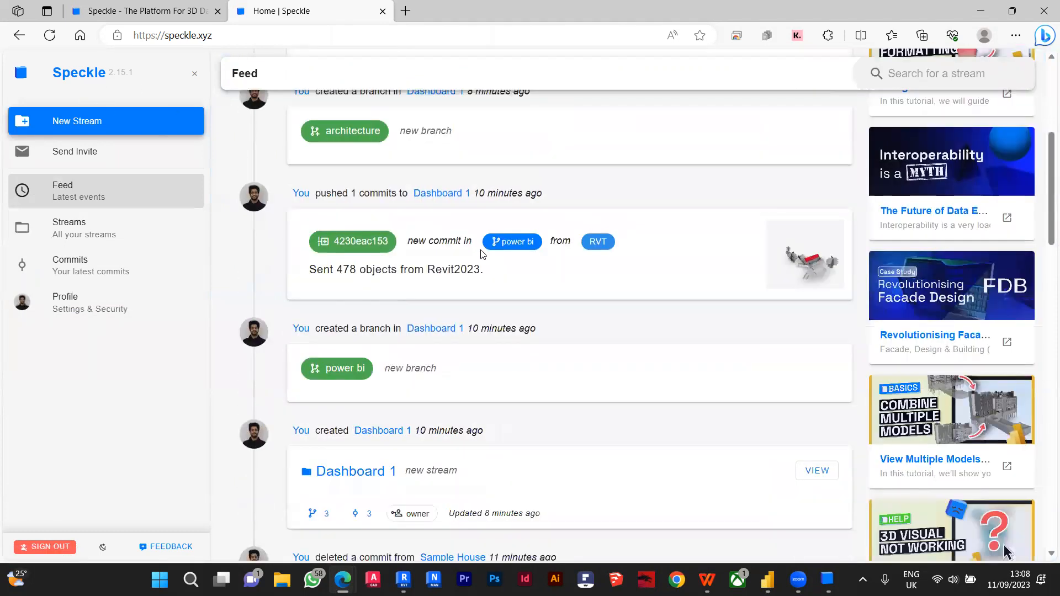
# Step: Review the remaining feed activity and browse the Dashboard 1 stream down to its architecture branch commits
pyautogui.scroll(-10, 455, 357)
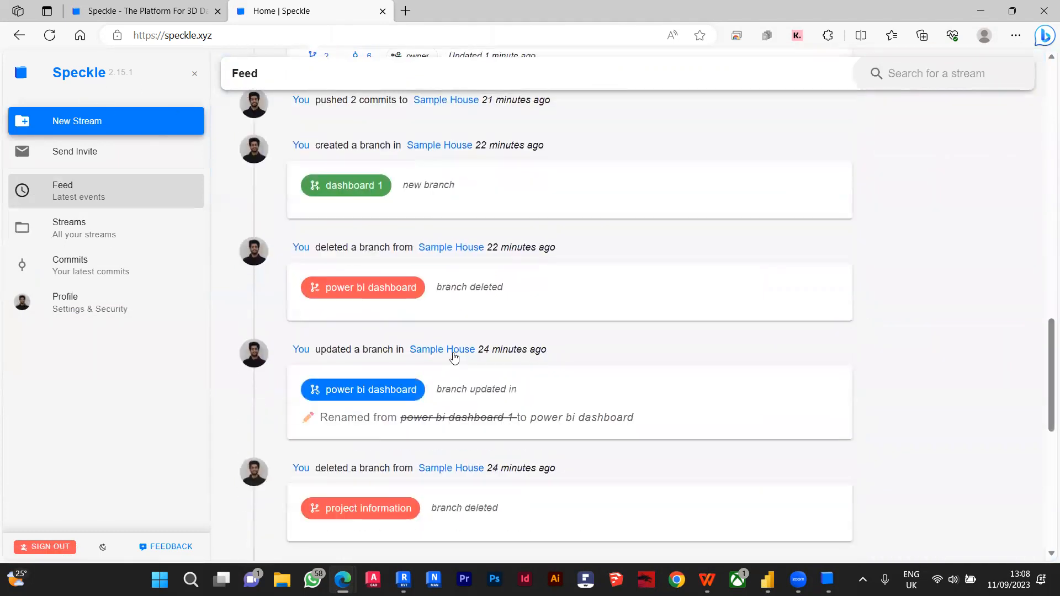
pyautogui.scroll(20, 454, 357)
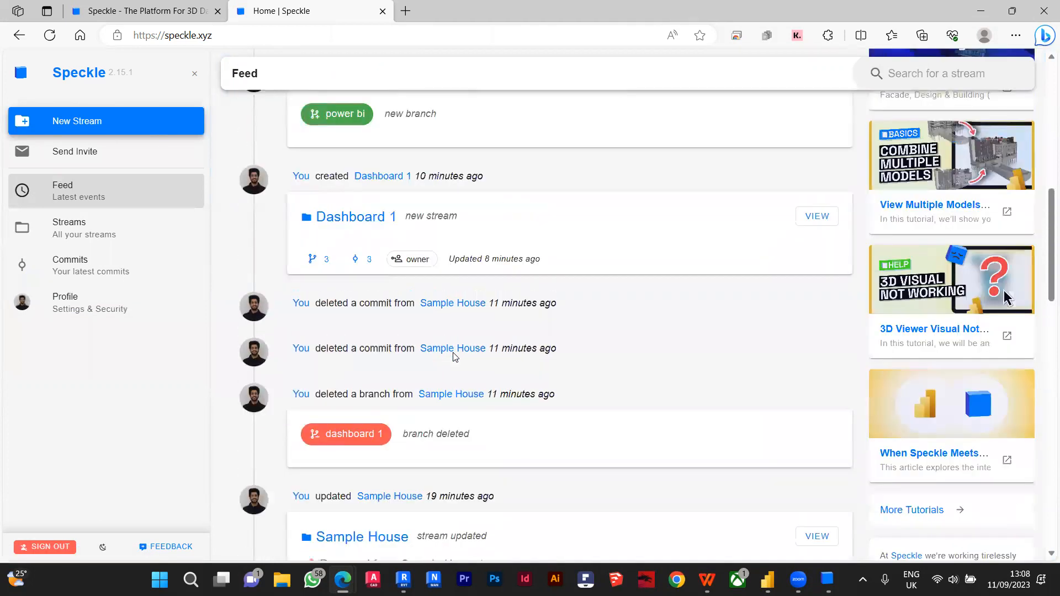
pyautogui.scroll(6, 454, 357)
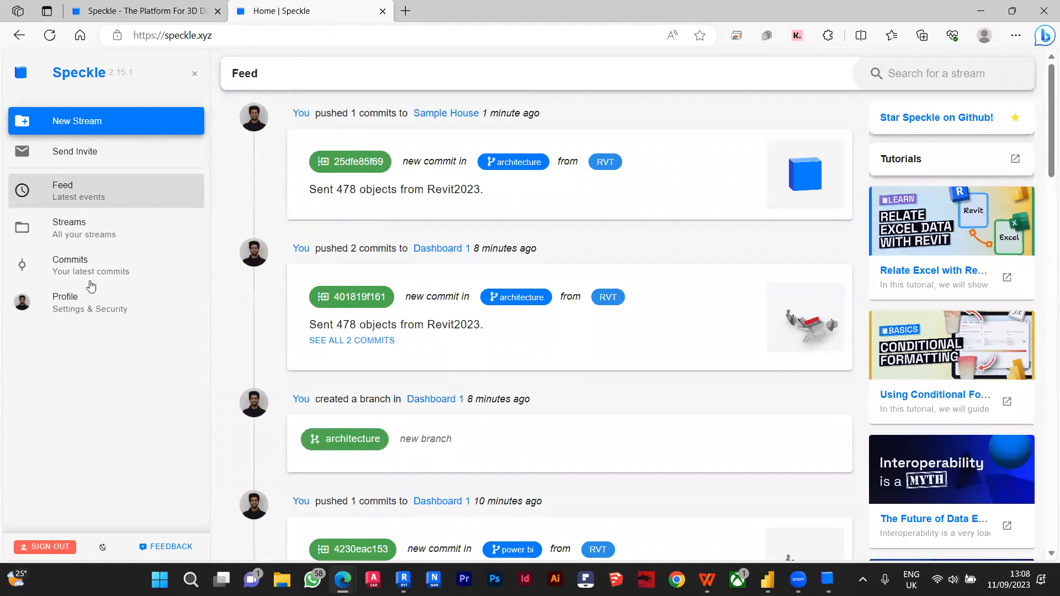
pyautogui.click(137, 228)
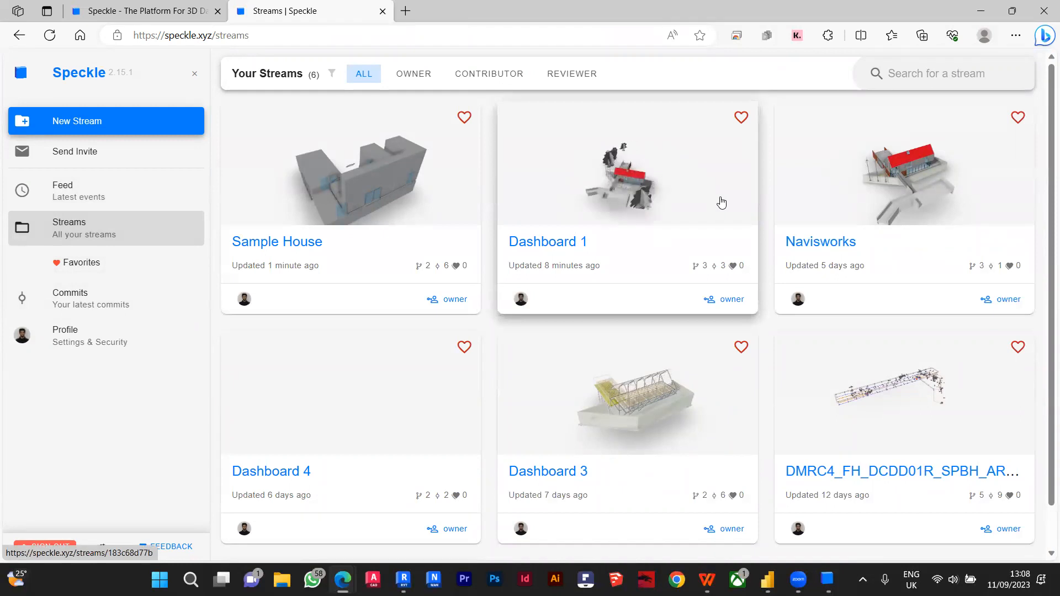
pyautogui.click(651, 214)
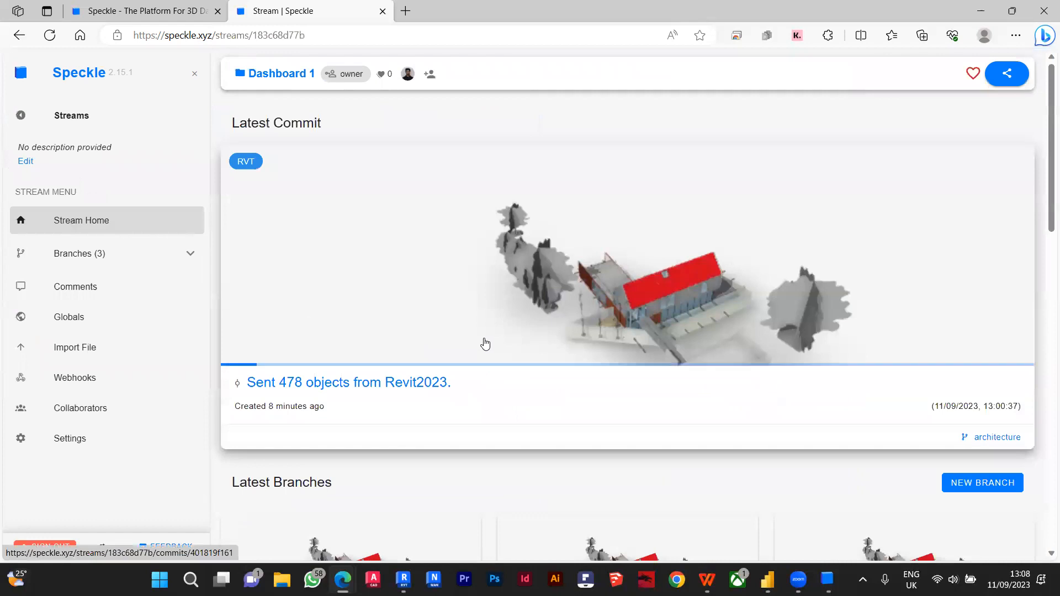
pyautogui.scroll(-4, 478, 344)
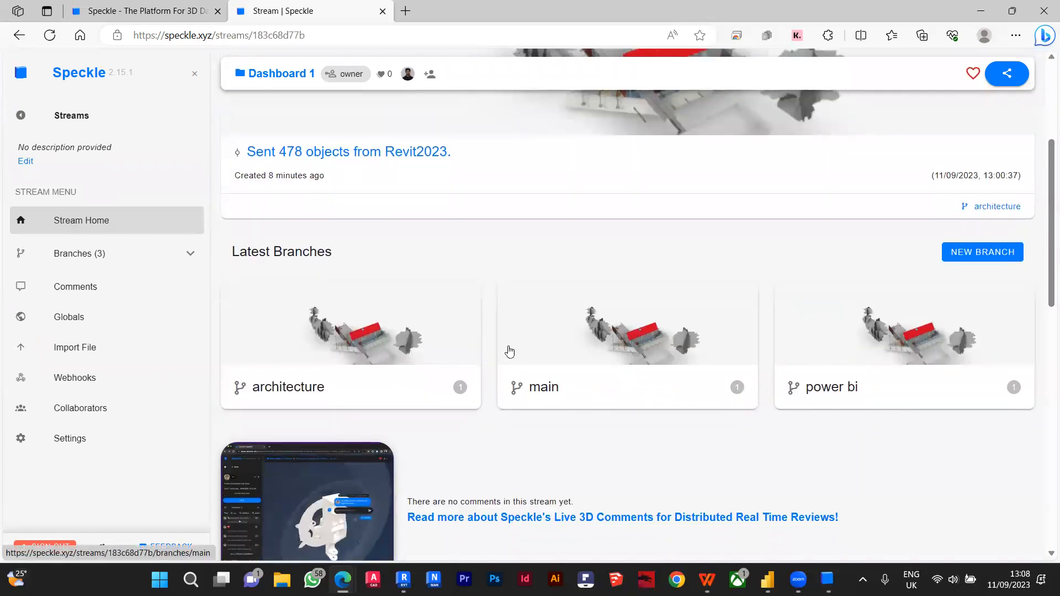
pyautogui.click(447, 338)
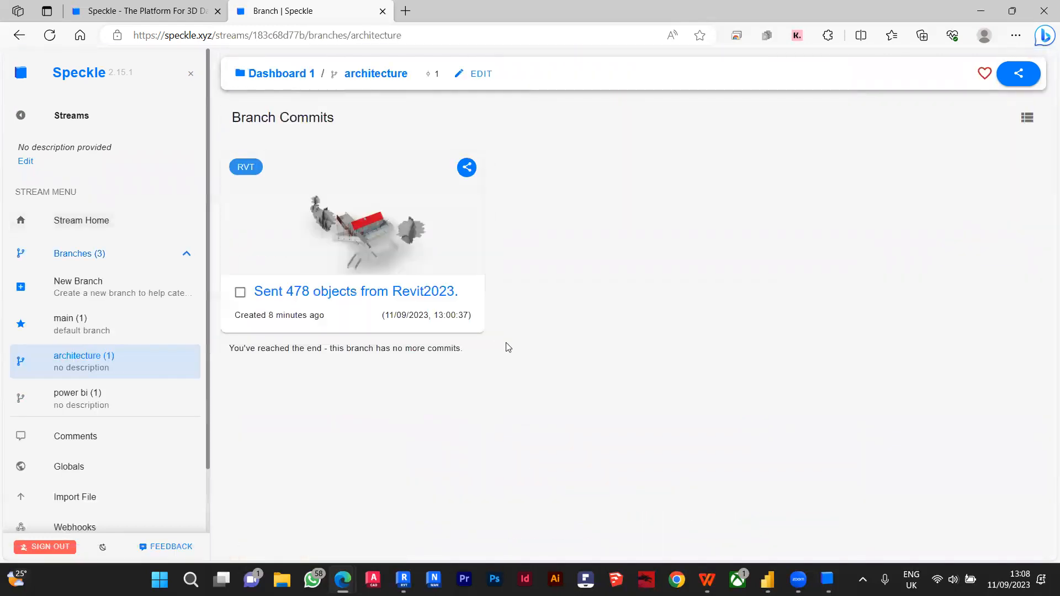
# Step: Return to the Sample House architecture commit in the 3D viewer
pyautogui.click(49, 35)
pyautogui.click(19, 34)
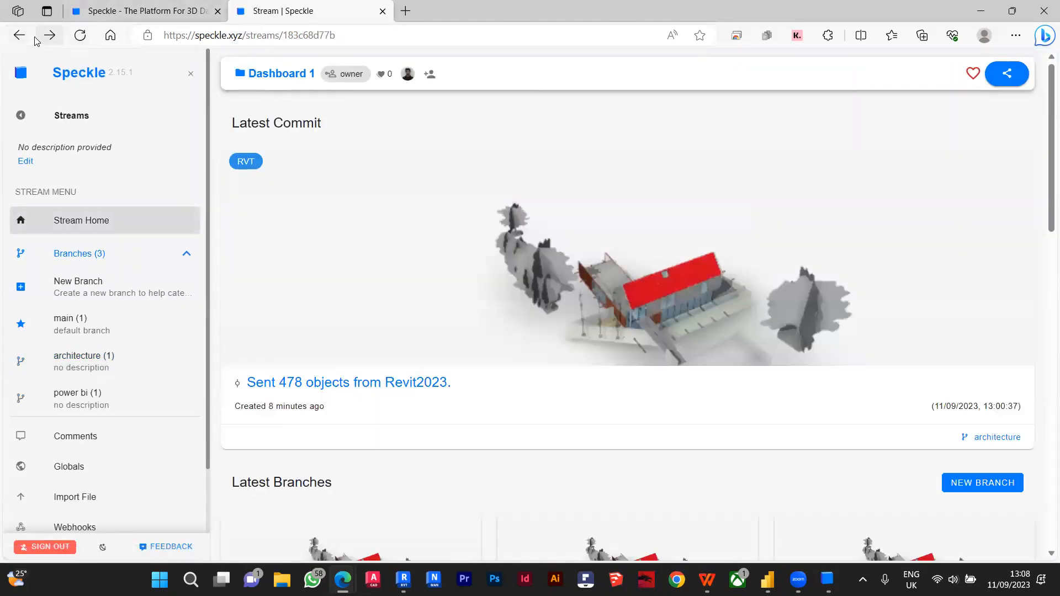
pyautogui.click(18, 35)
pyautogui.click(21, 39)
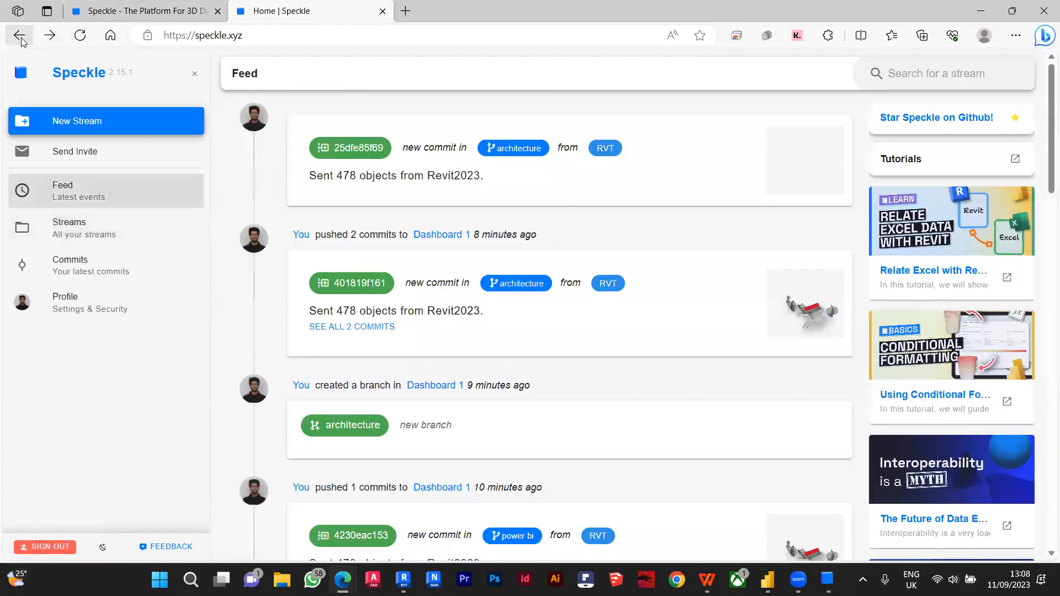
pyautogui.click(19, 35)
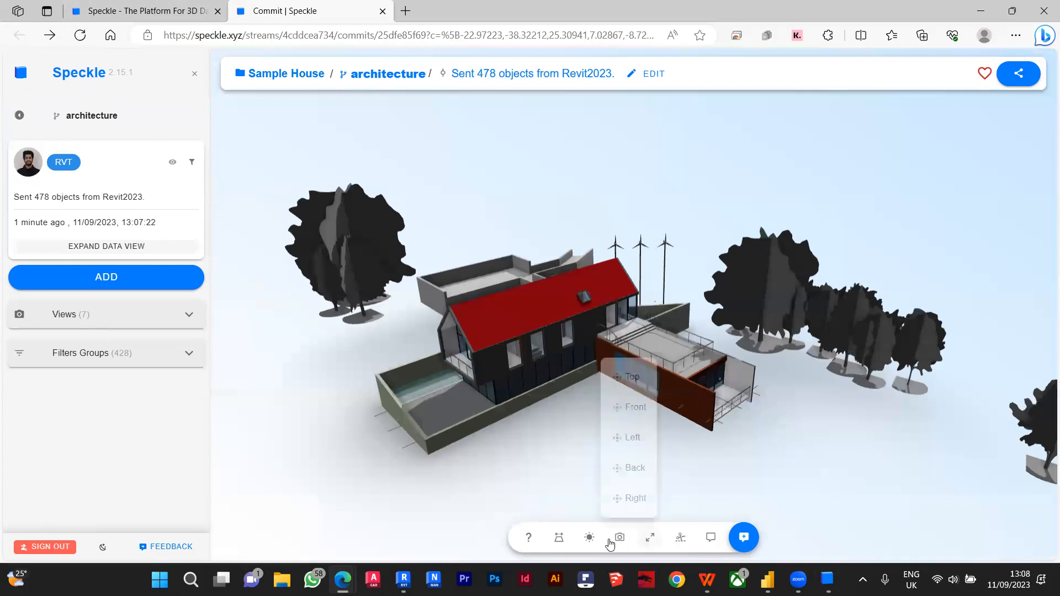
# Step: Turn off the commit's sun shadows and raise the indirect light to slightly above mid-range
pyautogui.moveTo(589, 537)
pyautogui.click(604, 335)
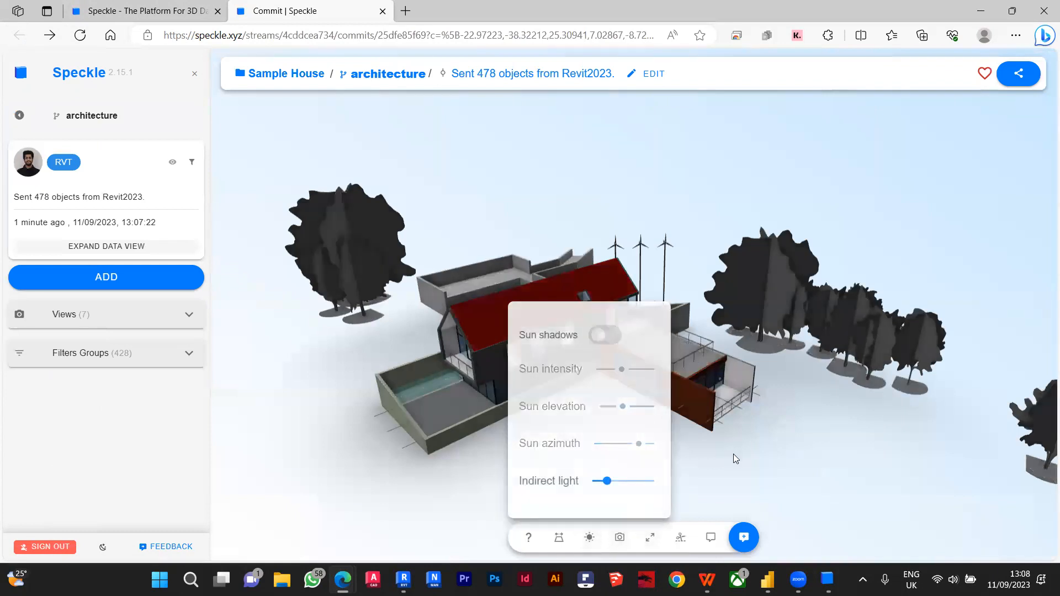
pyautogui.scroll(3, 633, 436)
pyautogui.click(628, 415)
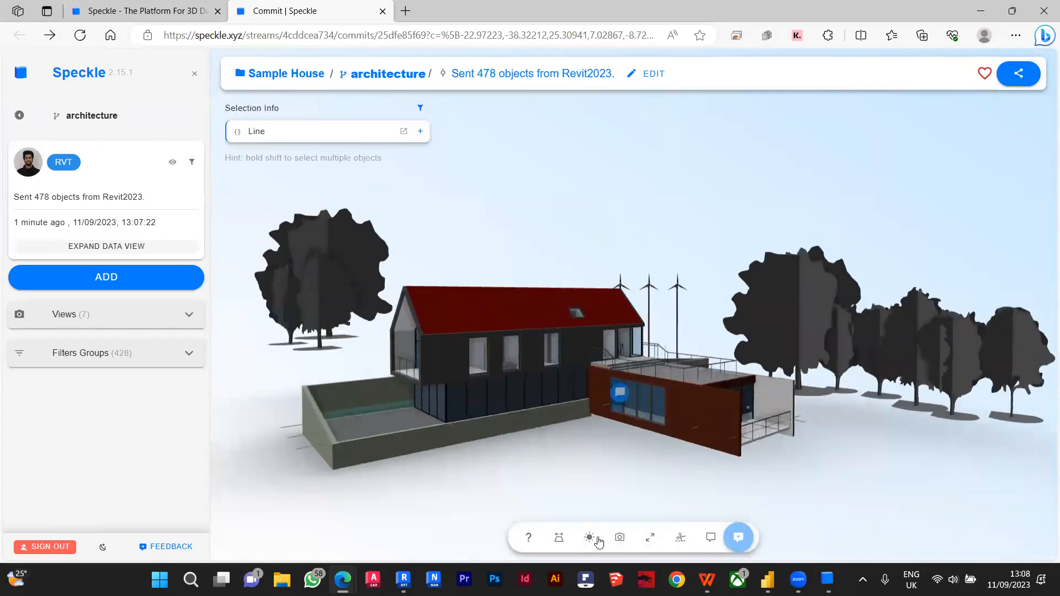
pyautogui.moveTo(589, 537)
pyautogui.moveTo(620, 486); pyautogui.dragTo(635, 485)
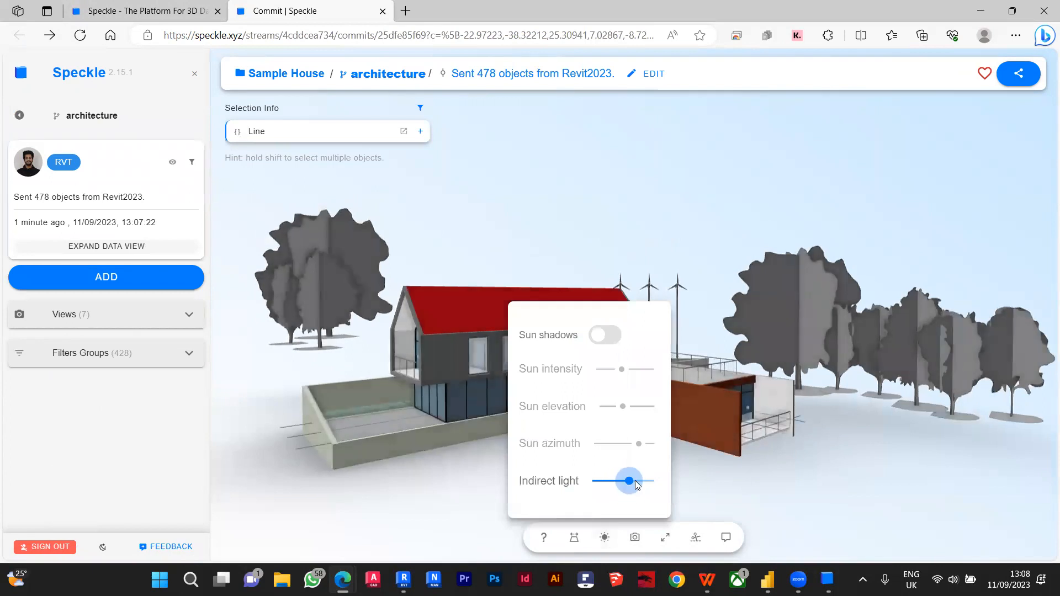
pyautogui.click(754, 499)
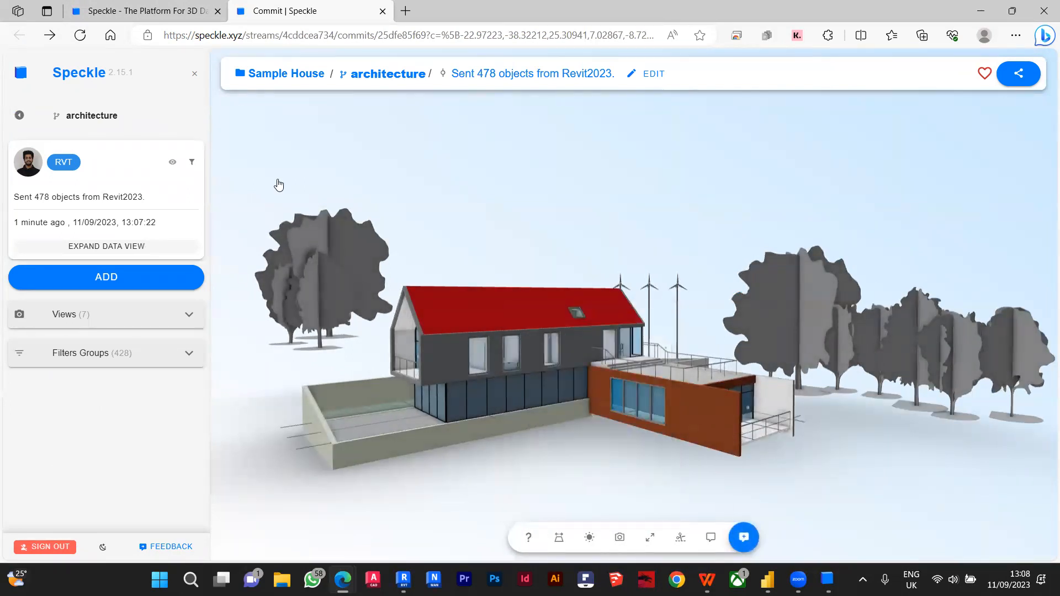
# Step: Open the architecture branch of the Sample House stream and copy its URL
pyautogui.click(300, 82)
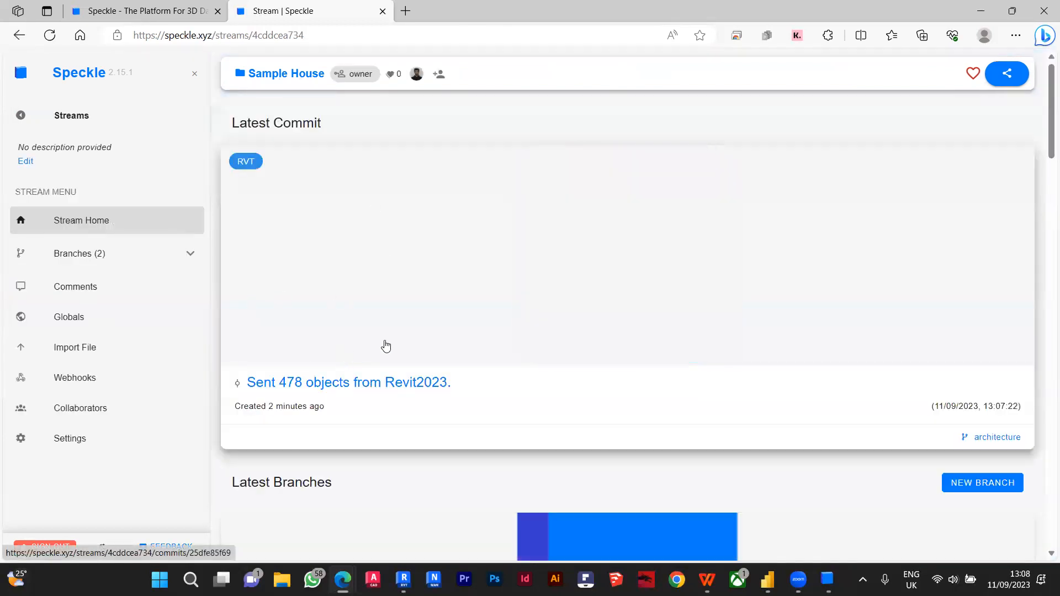
pyautogui.click(164, 263)
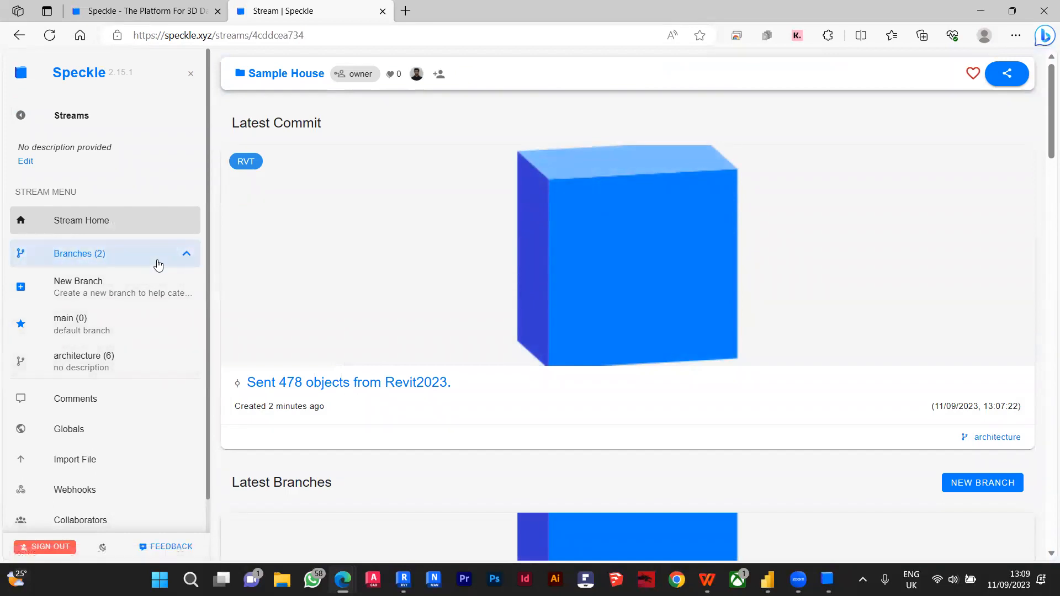
pyautogui.click(143, 358)
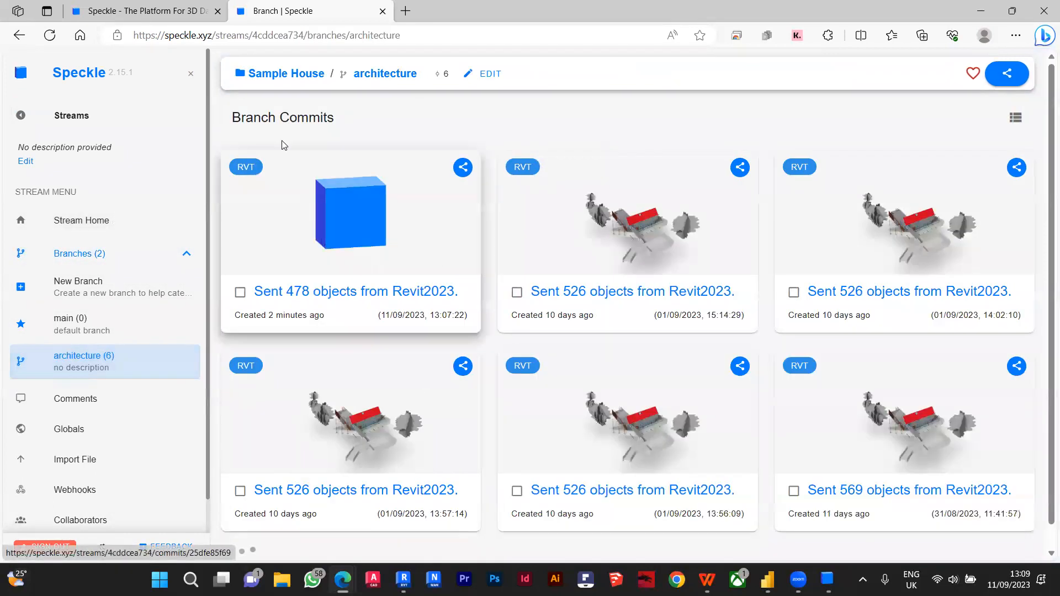
pyautogui.click(49, 35)
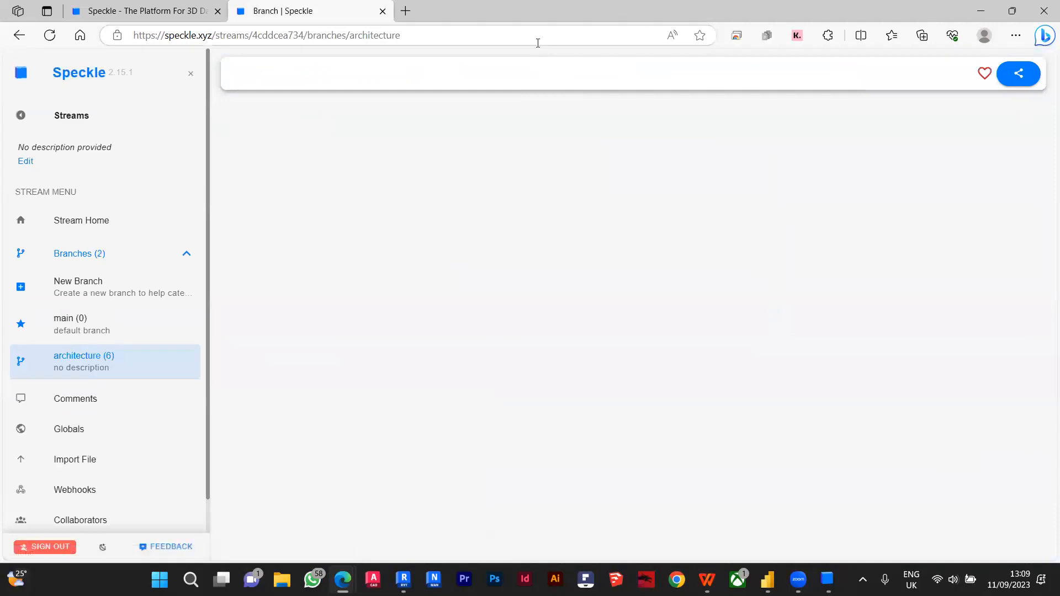
pyautogui.click(538, 43)
pyautogui.hotkey('ctrl', 'c')
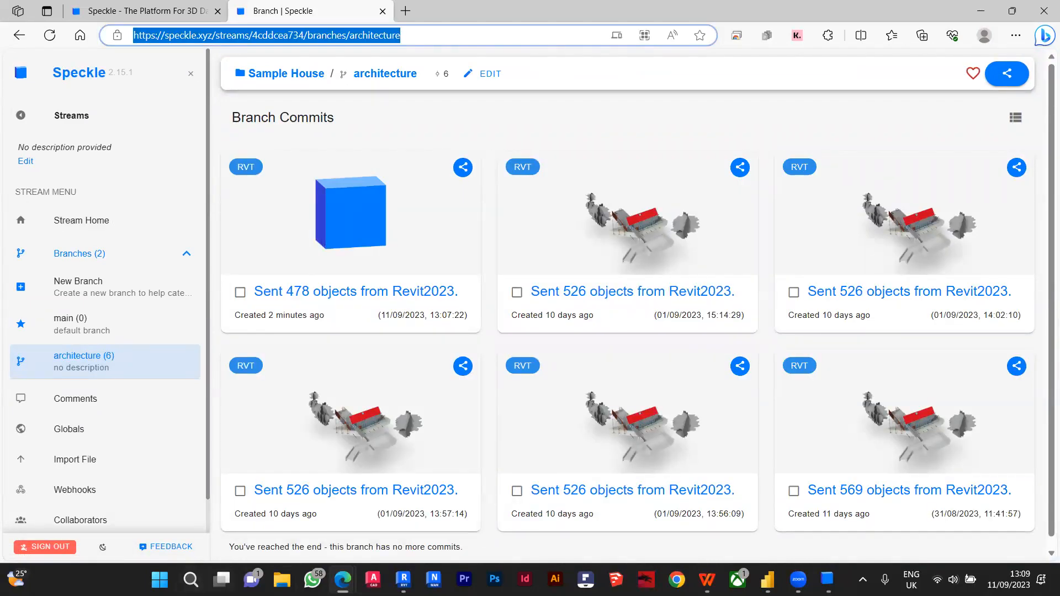
# Step: Switch to Power BI Desktop and import the custom visual file powerbiSpeckleVisual.2.15.0-rc from Downloads
pyautogui.moveTo(768, 580)
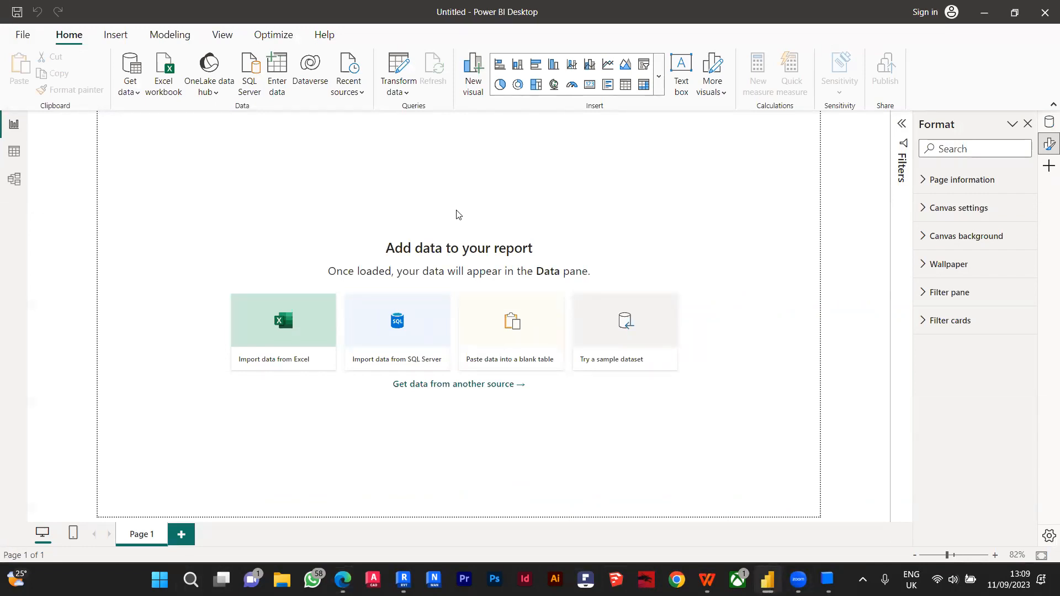
pyautogui.click(657, 81)
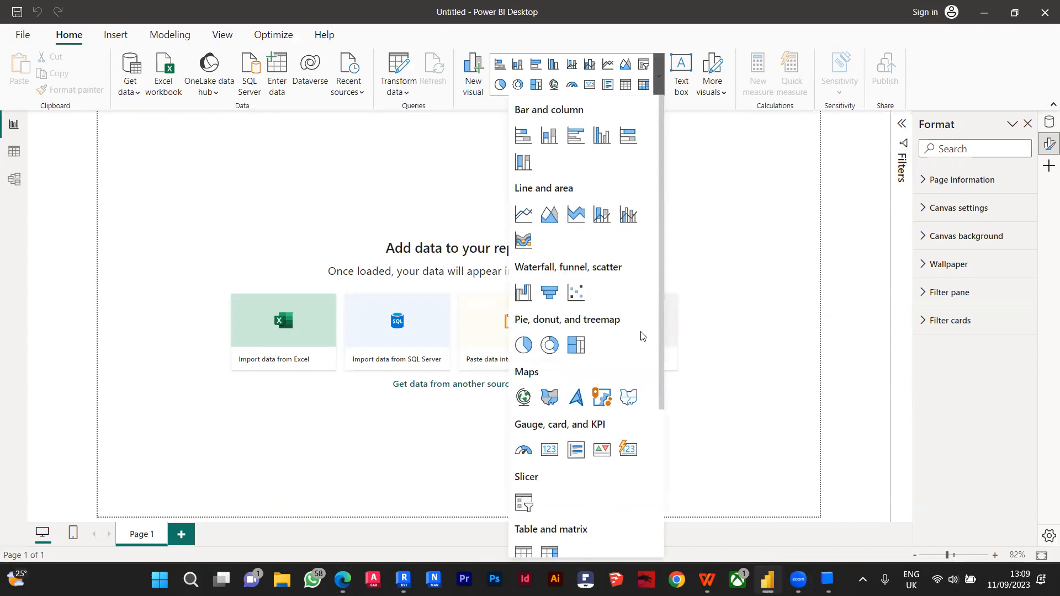
pyautogui.scroll(-4, 639, 335)
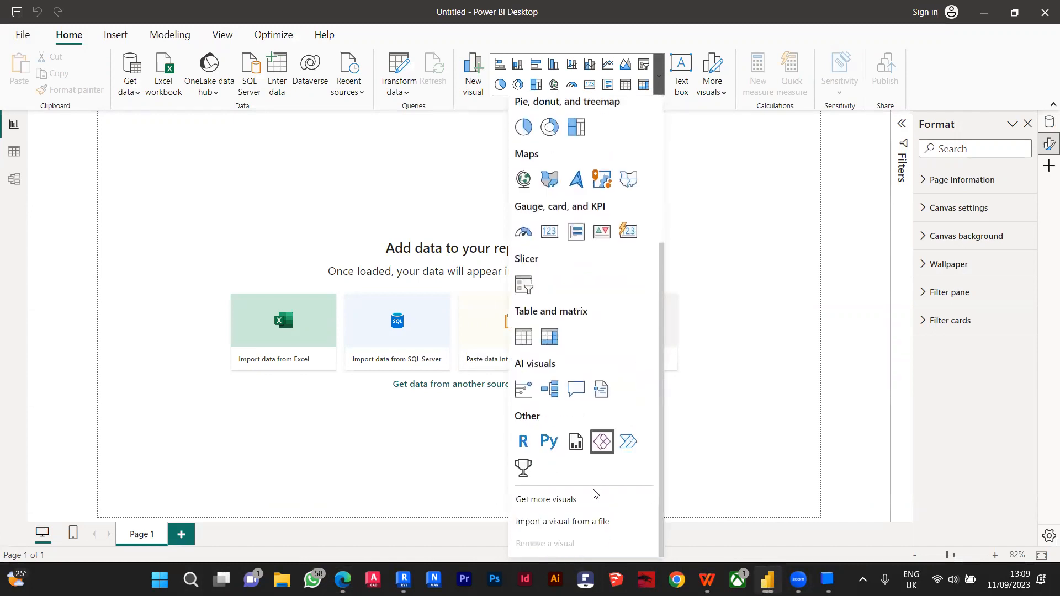
pyautogui.click(591, 526)
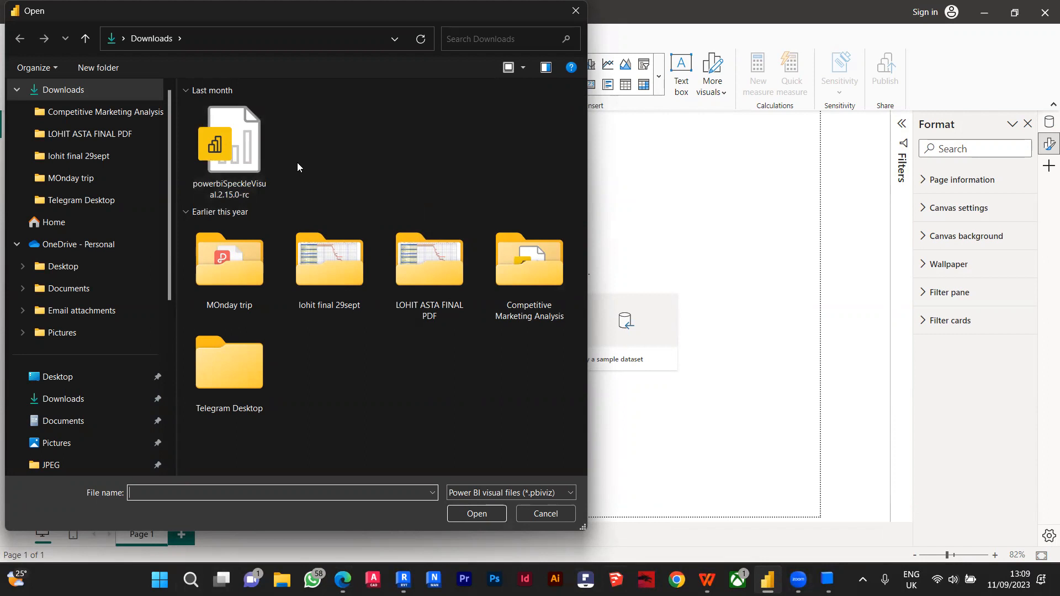
pyautogui.click(264, 167)
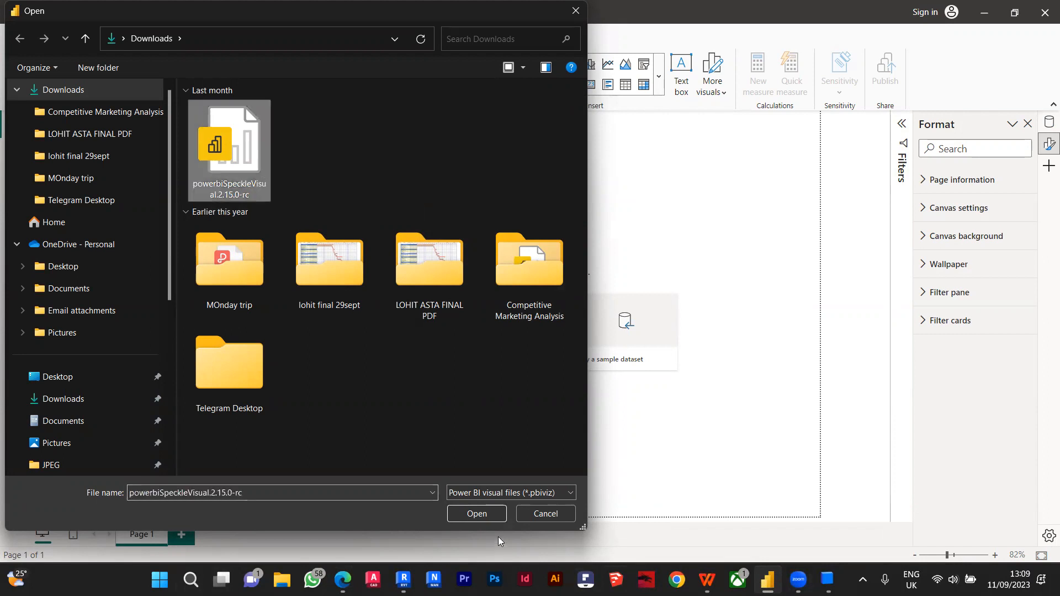
pyautogui.click(499, 513)
pyautogui.click(655, 319)
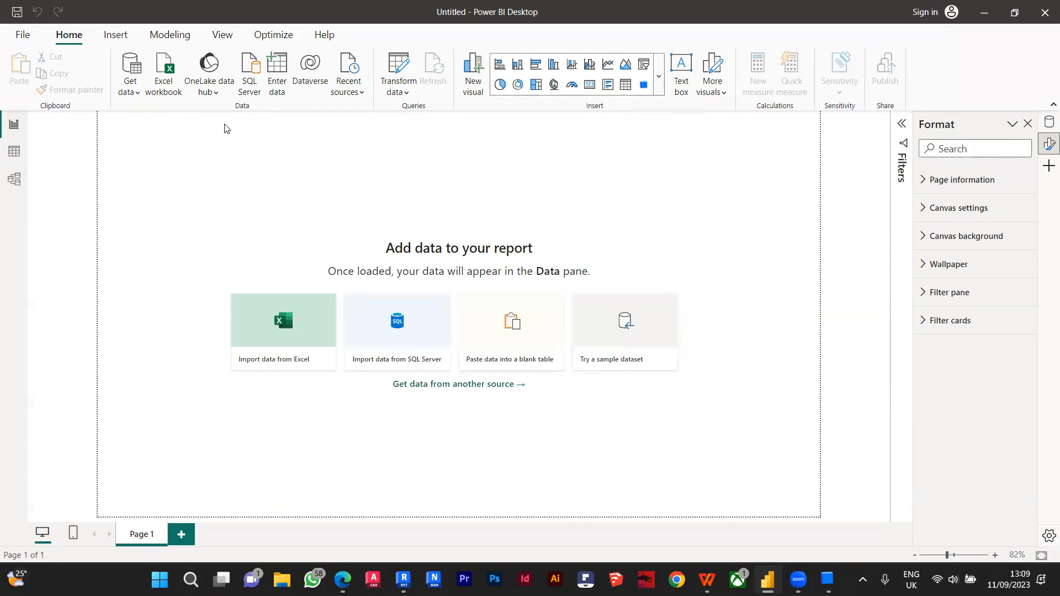
# Step: Find the Speckle connectors among the data sources and connect with "Speckle - Get stream by URL (Beta)"
pyautogui.click(412, 301)
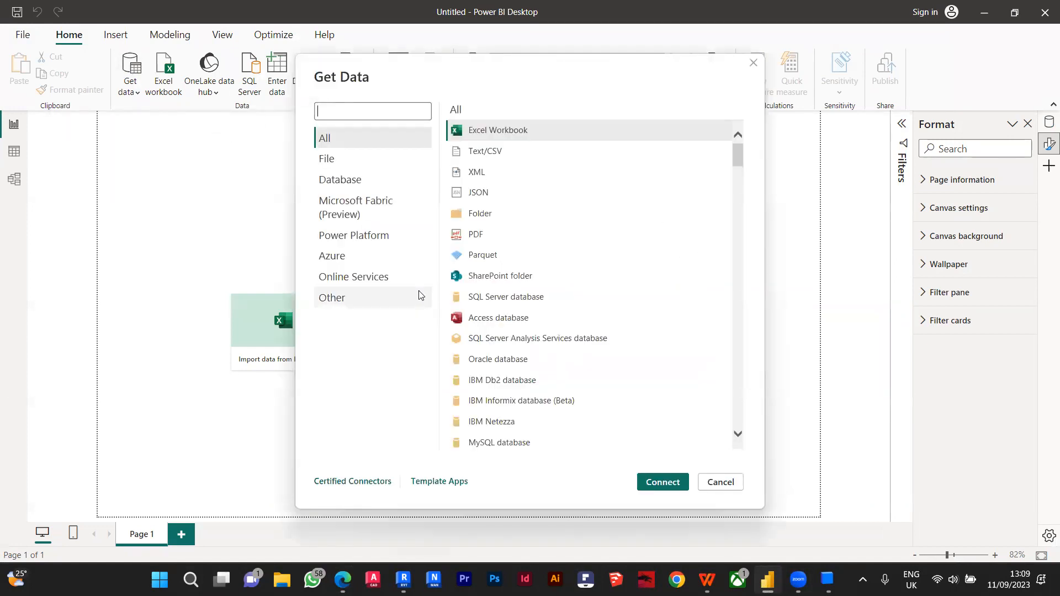
pyautogui.write('speckle')
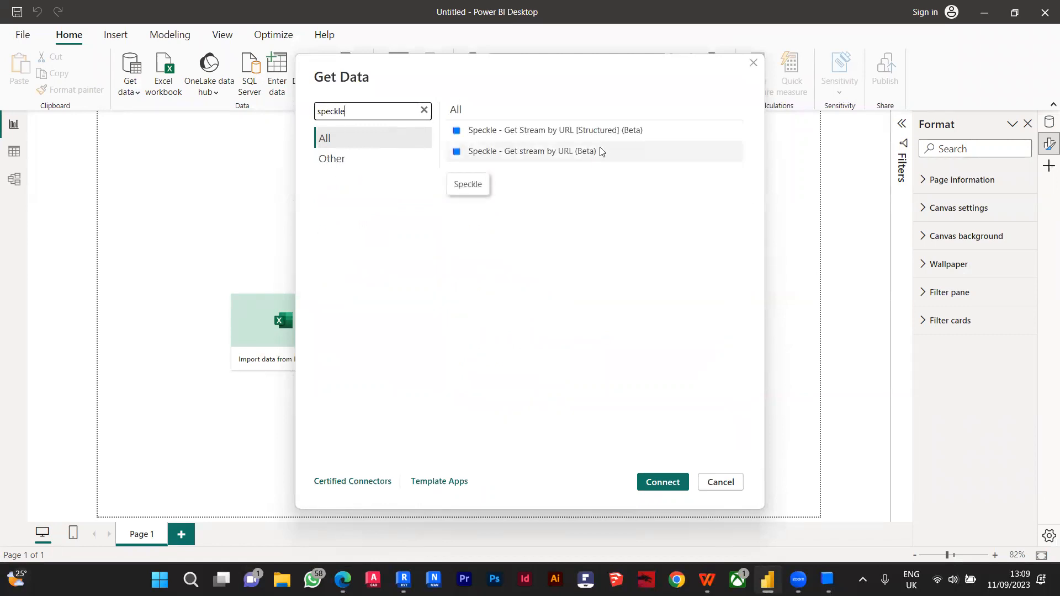
pyautogui.click(602, 151)
pyautogui.click(680, 481)
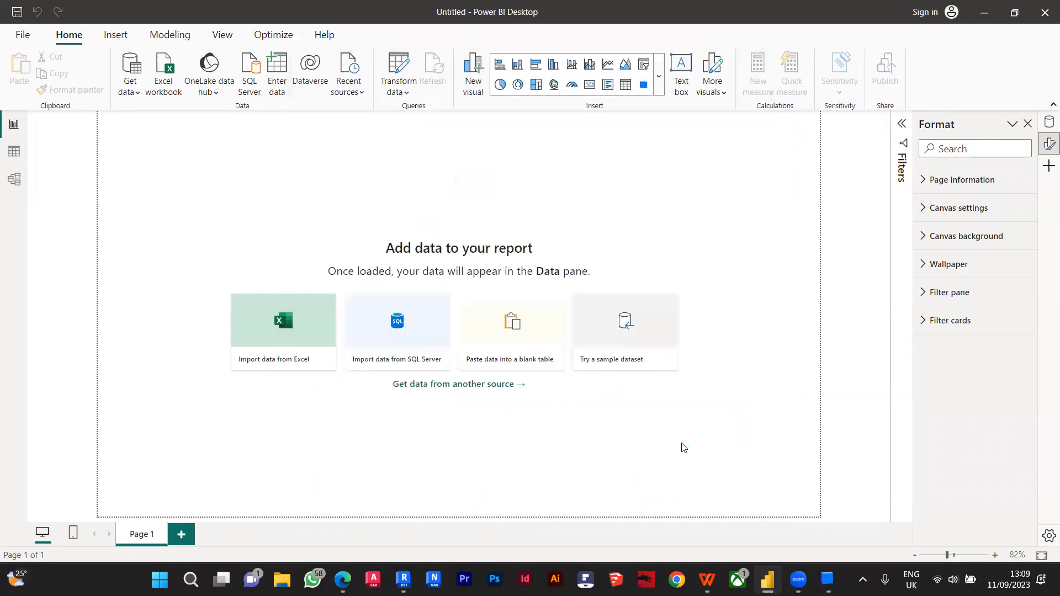
pyautogui.click(451, 271)
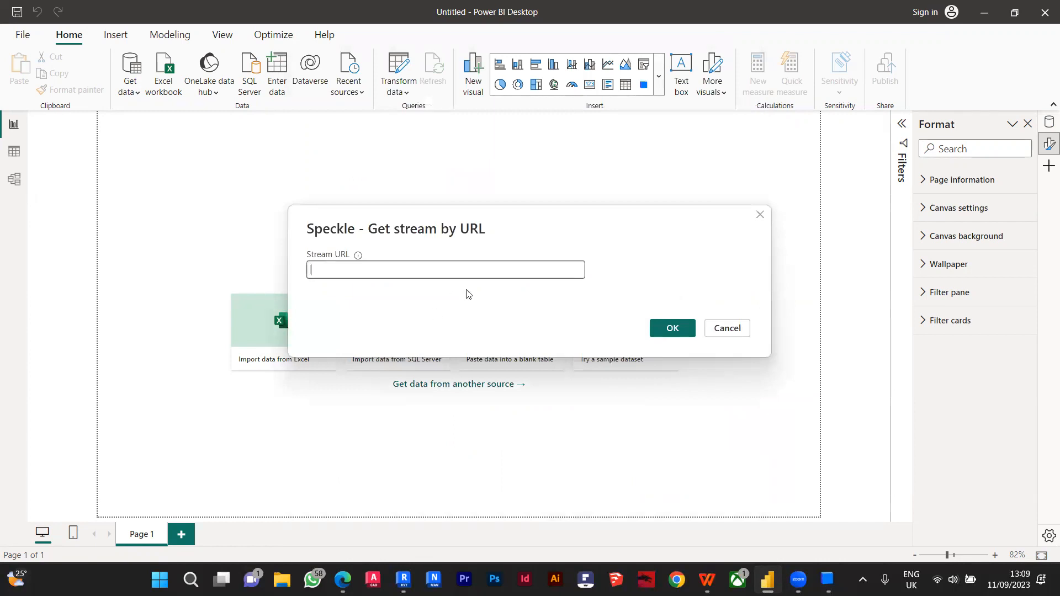
pyautogui.hotkey('ctrl', 'v')
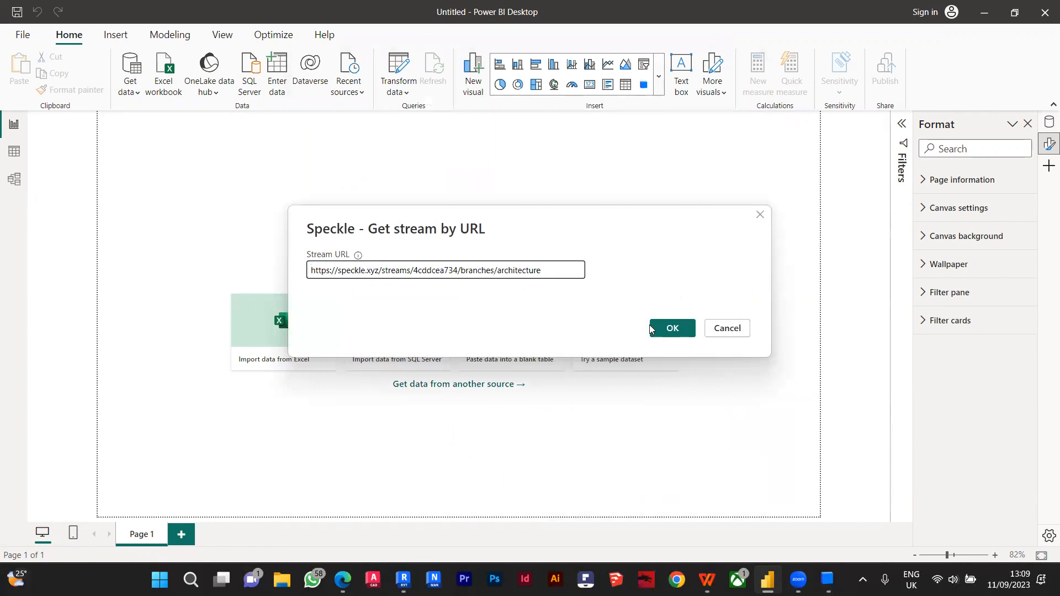
pyautogui.click(674, 329)
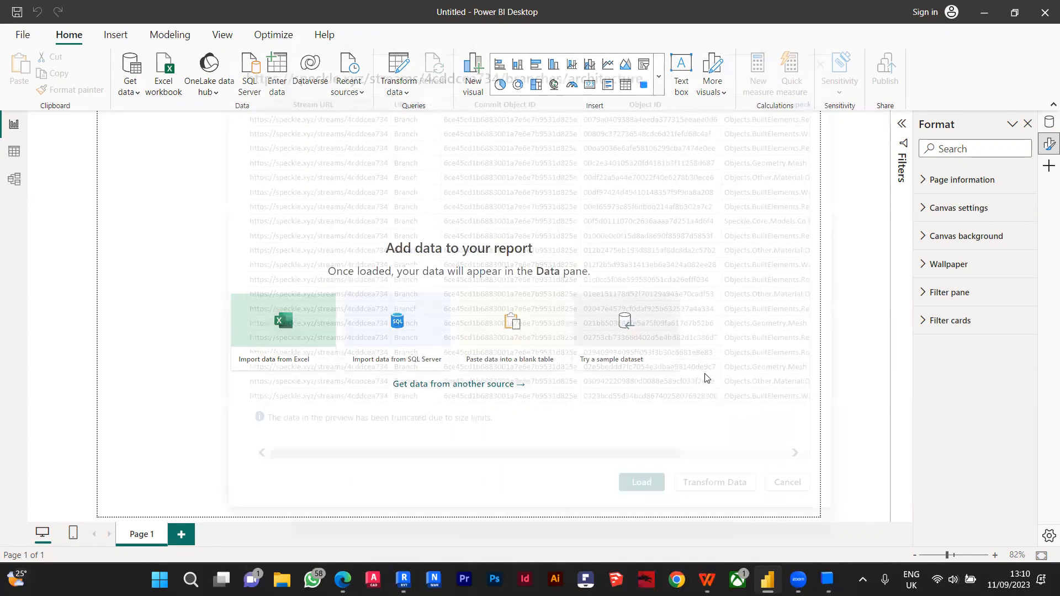
pyautogui.moveTo(463, 448); pyautogui.dragTo(673, 454)
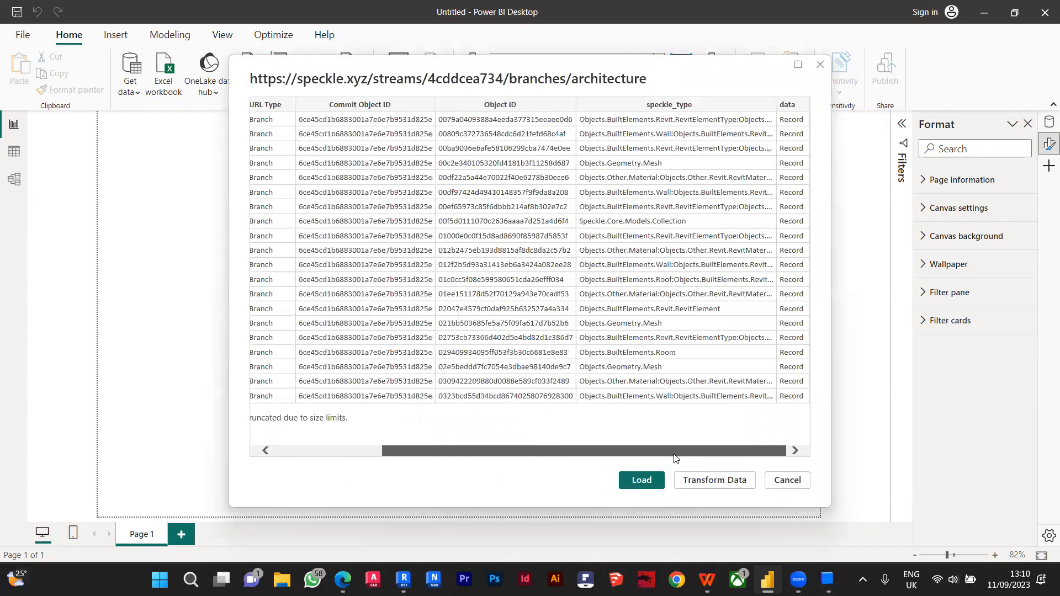
pyautogui.click(643, 482)
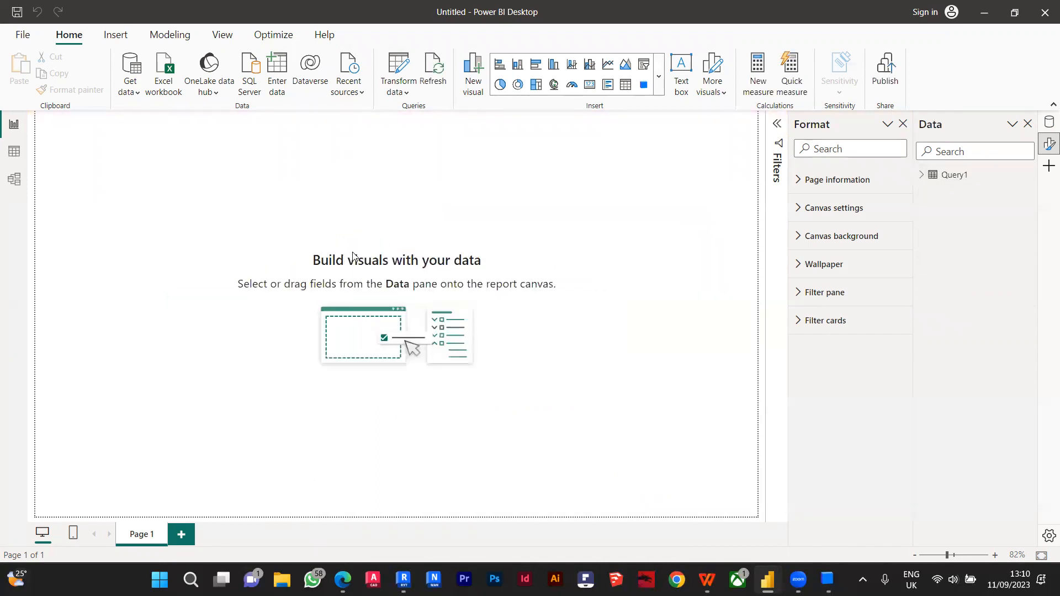
# Step: Open the loaded query in the Power Query Editor and dismiss the outdated-preview notice
pyautogui.click(411, 73)
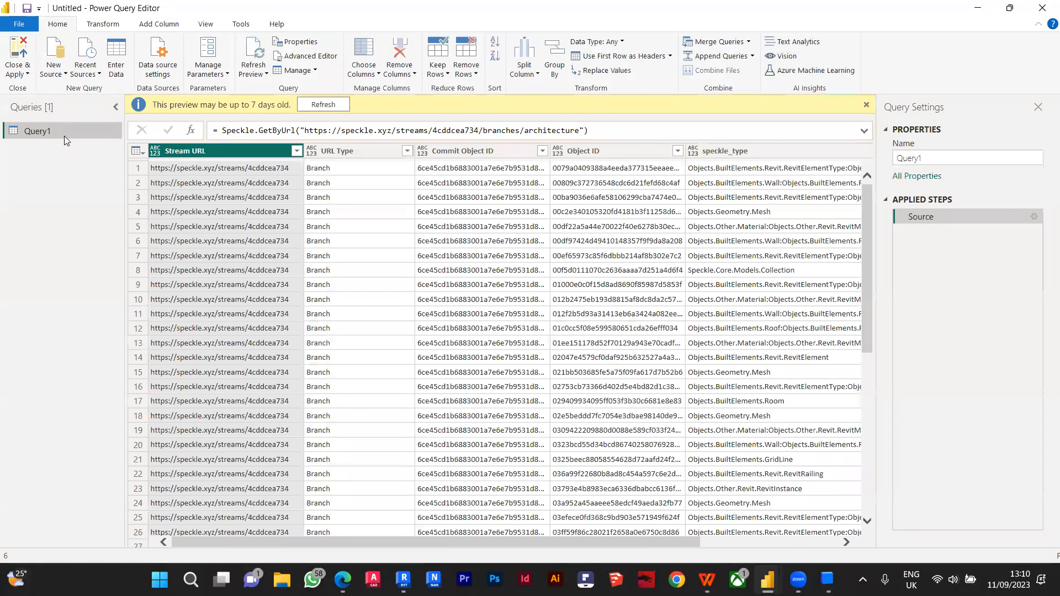
pyautogui.click(866, 104)
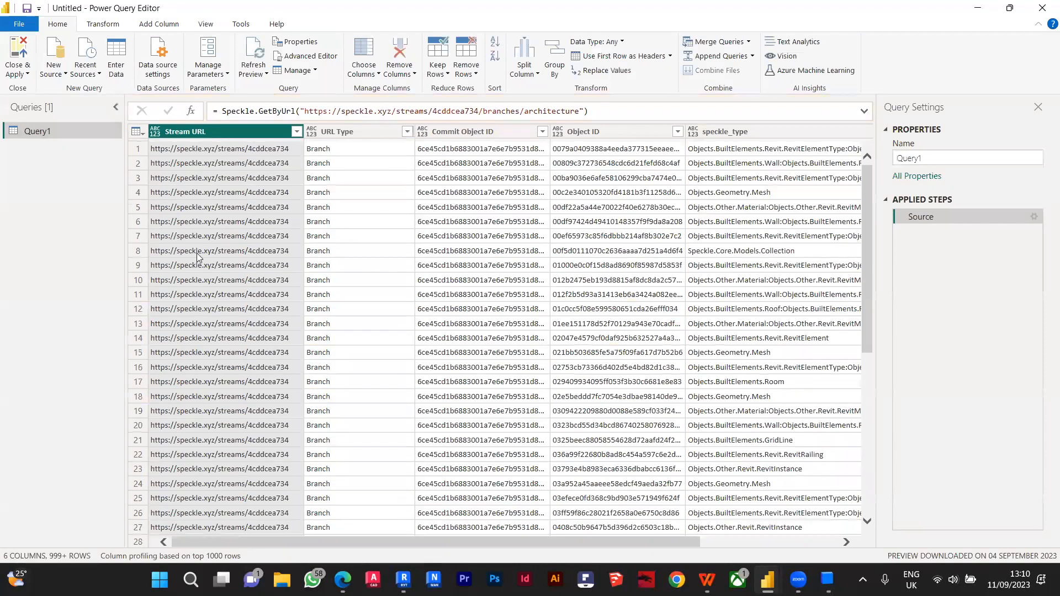
# Step: Rename the loaded query Query1 as Raw_Data
pyautogui.click(1005, 160)
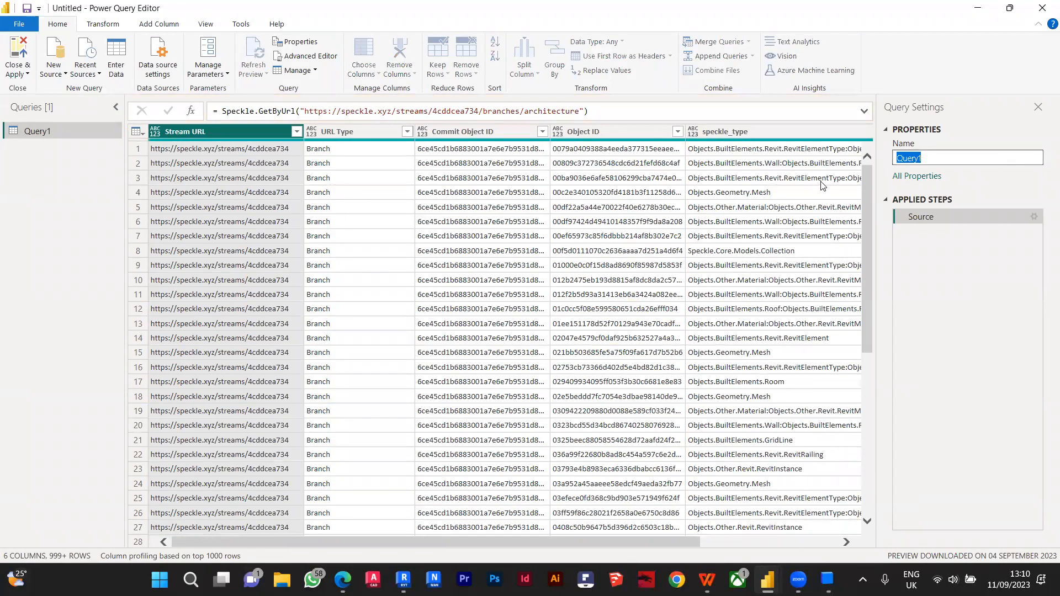
pyautogui.write('Raw_Data')
pyautogui.press('Return')
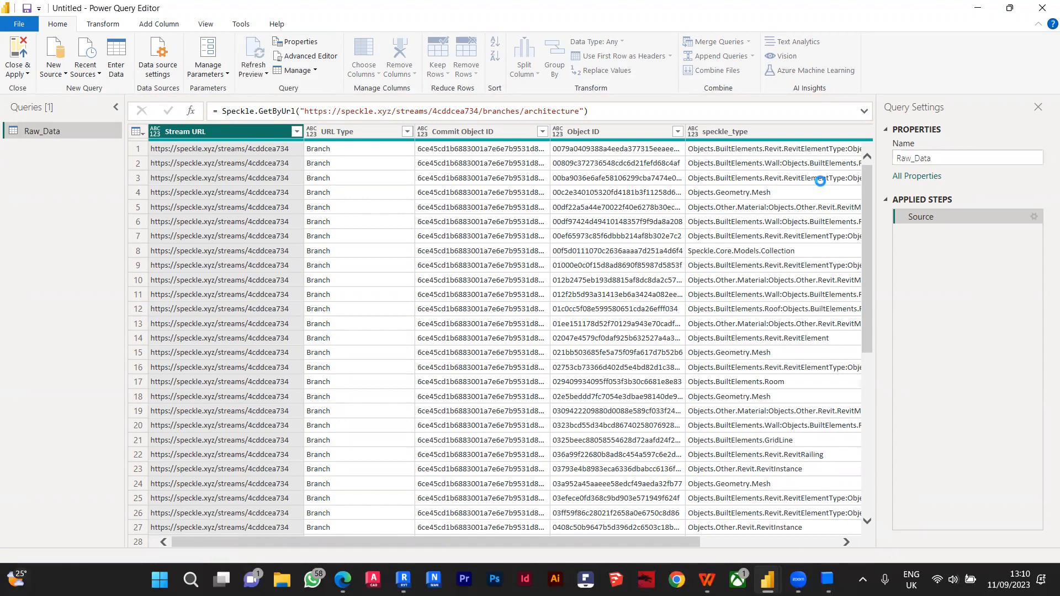
# Step: Create a new query that references Raw_Data, name it Categoies and dismiss the outdated-preview notice
pyautogui.rightClick(39, 133)
pyautogui.click(81, 253)
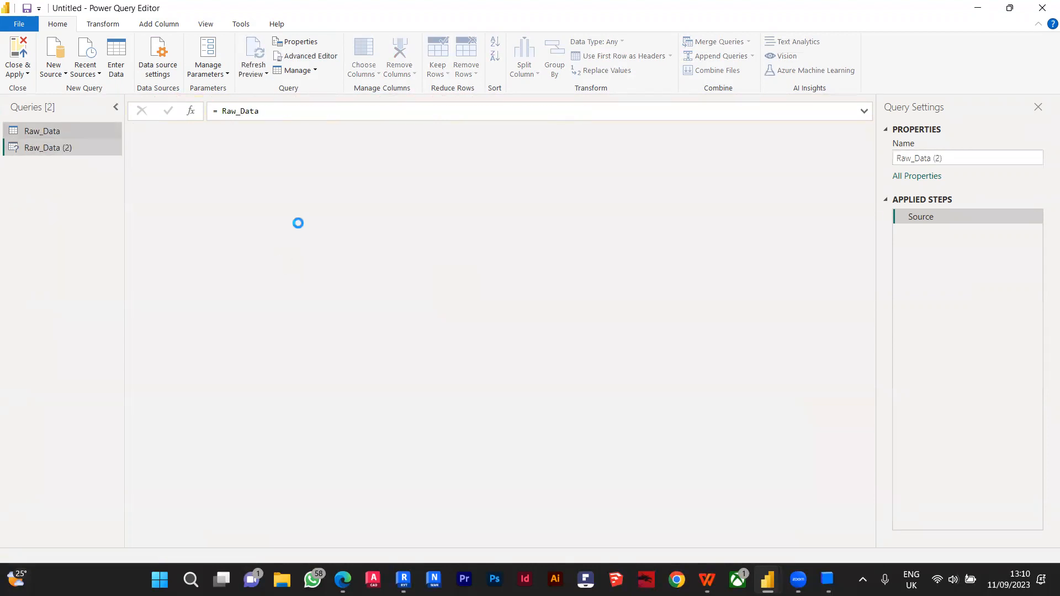
pyautogui.click(933, 158)
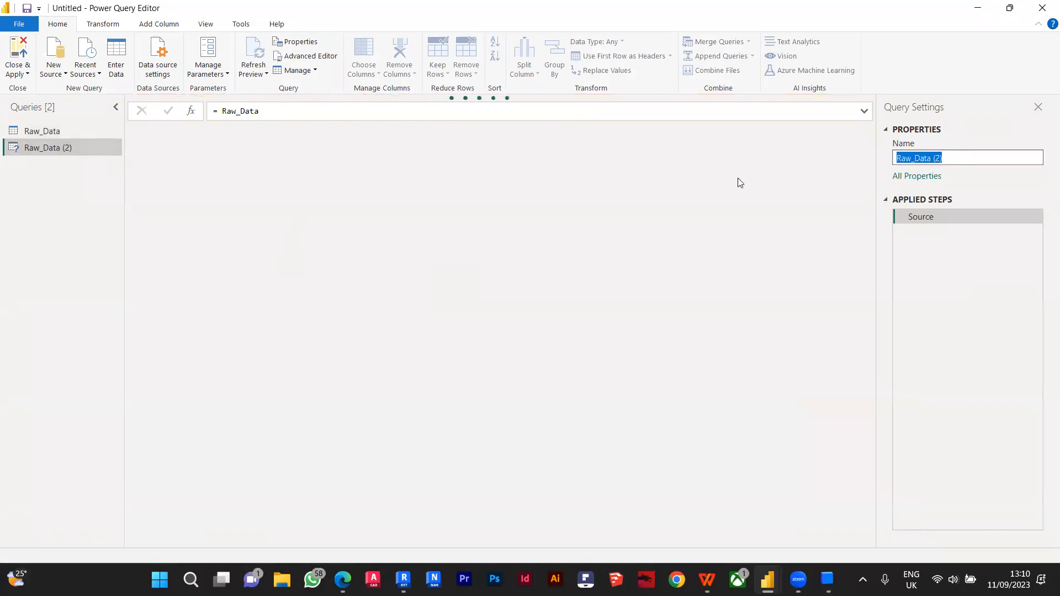
pyautogui.write('Categoies')
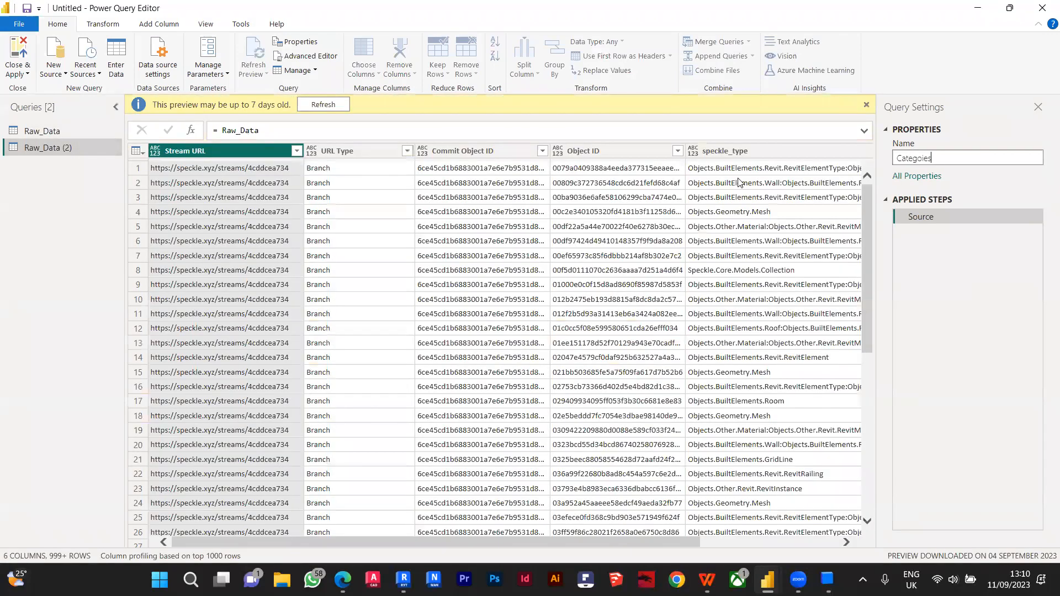
pyautogui.press('Return')
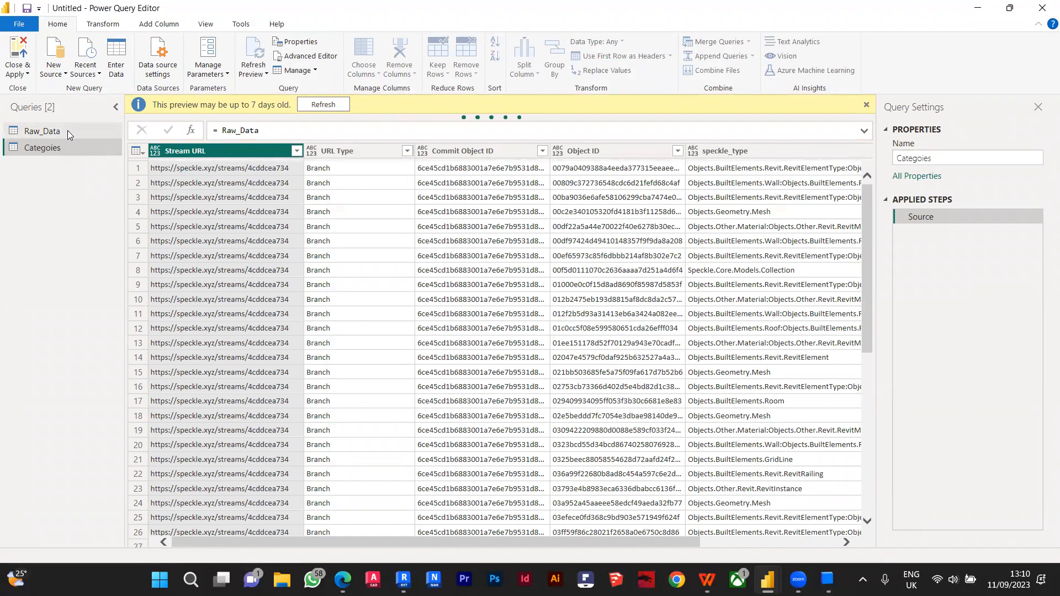
pyautogui.click(866, 105)
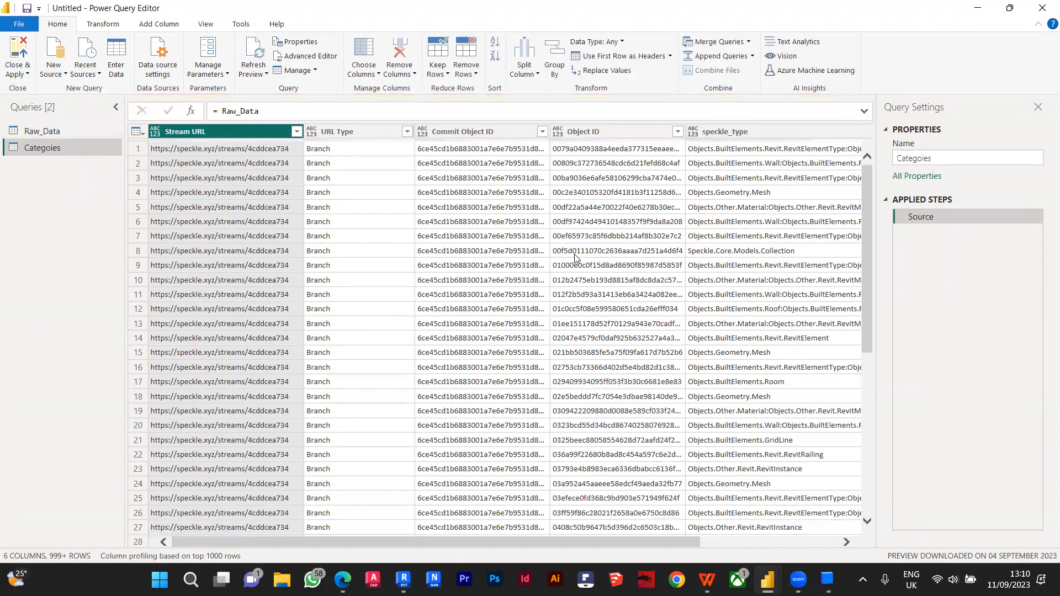
# Step: Preview the data record of the wall in row 6 and enlarge the preview area to examine its fields
pyautogui.hscroll(5, 627, 541)
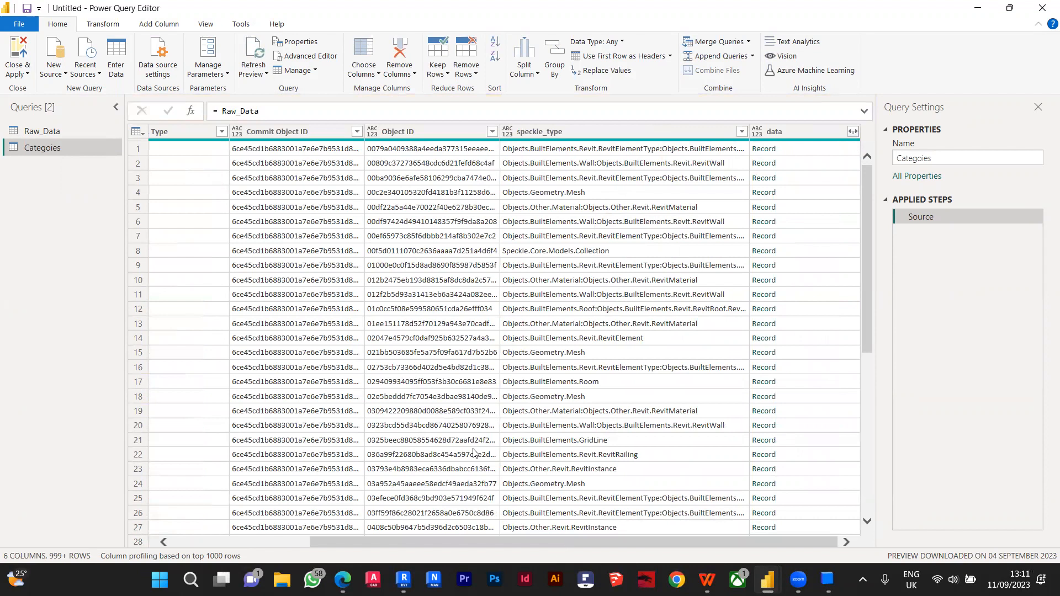
pyautogui.click(849, 219)
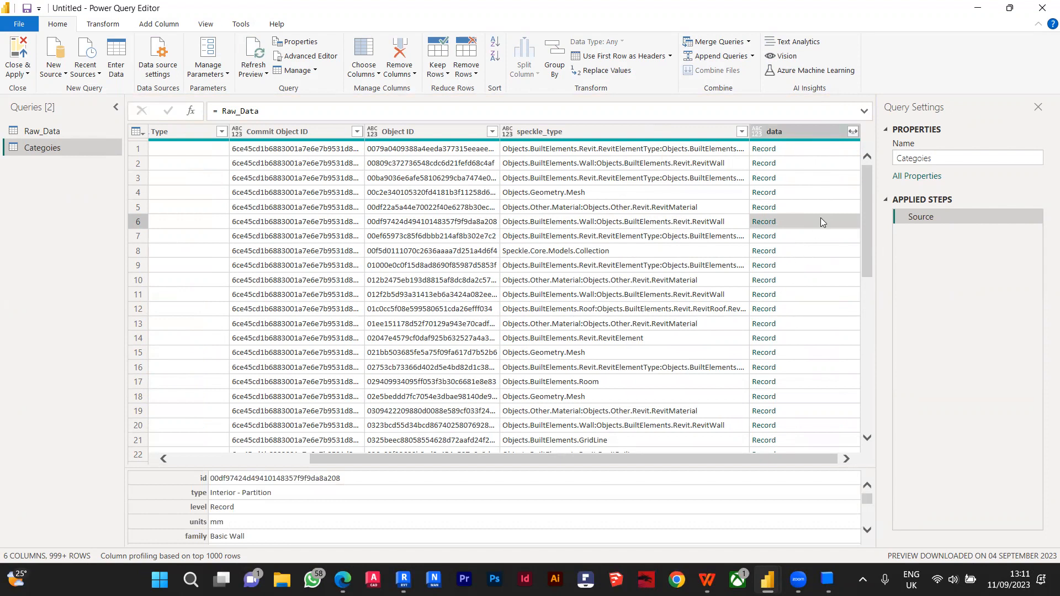
pyautogui.moveTo(585, 466); pyautogui.dragTo(580, 321)
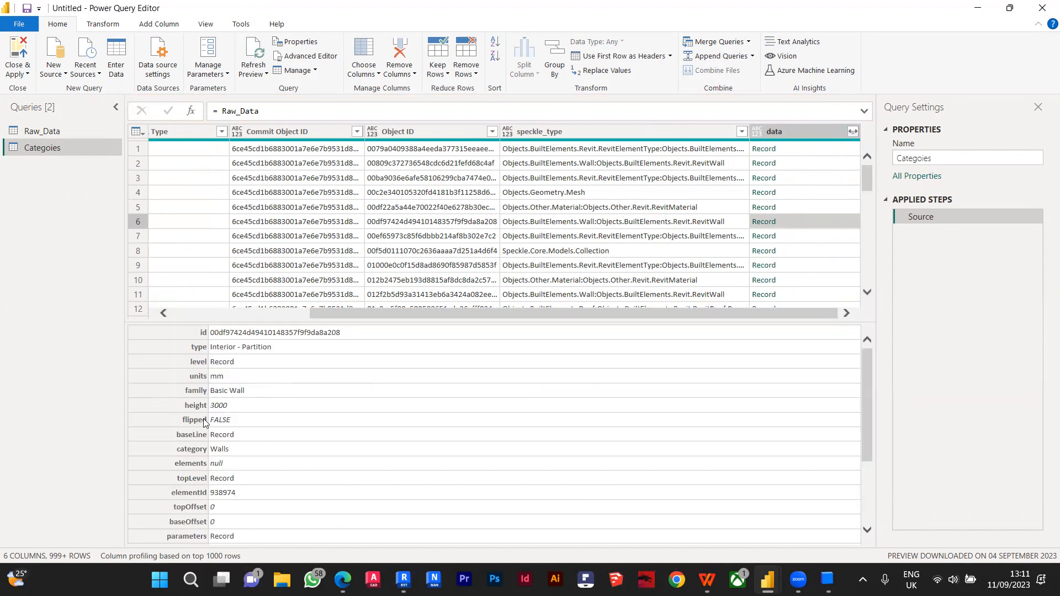
pyautogui.scroll(-1, 218, 430)
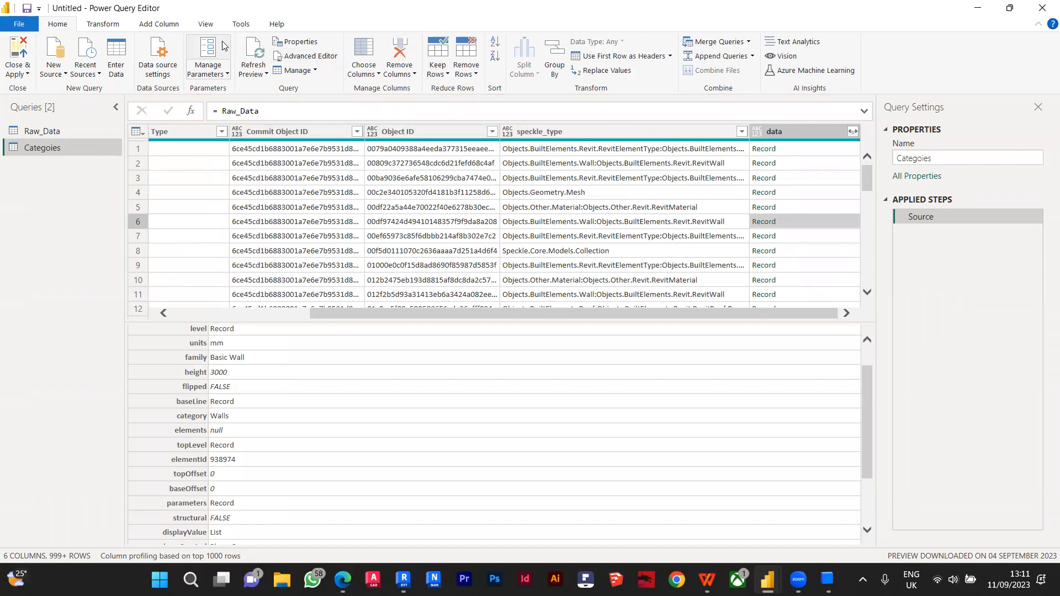
# Step: Add a custom column named Category to the Categoies query with the formula = [data][category]
pyautogui.click(166, 24)
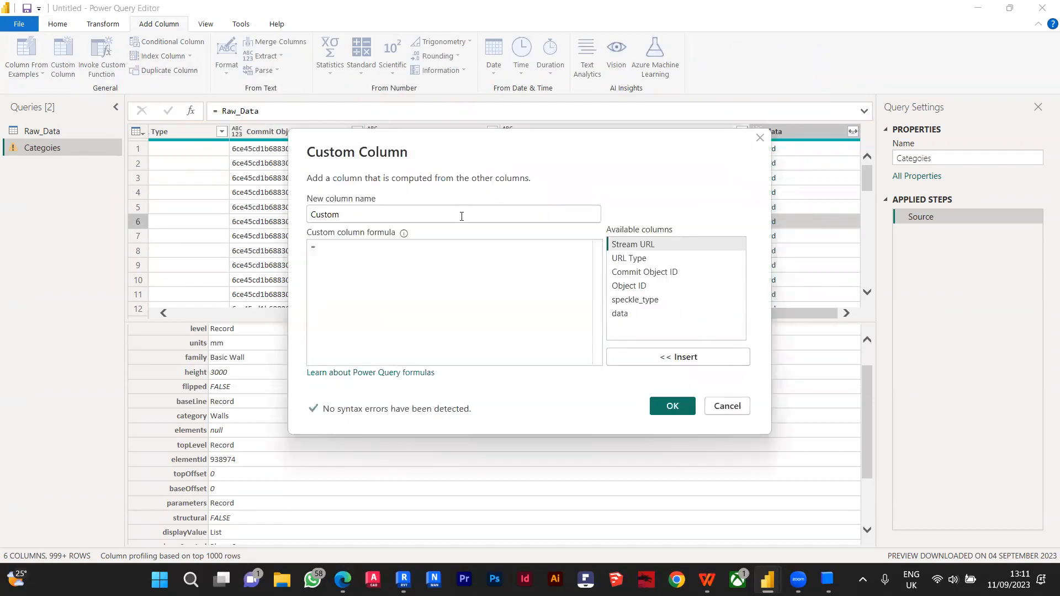
pyautogui.write('Category')
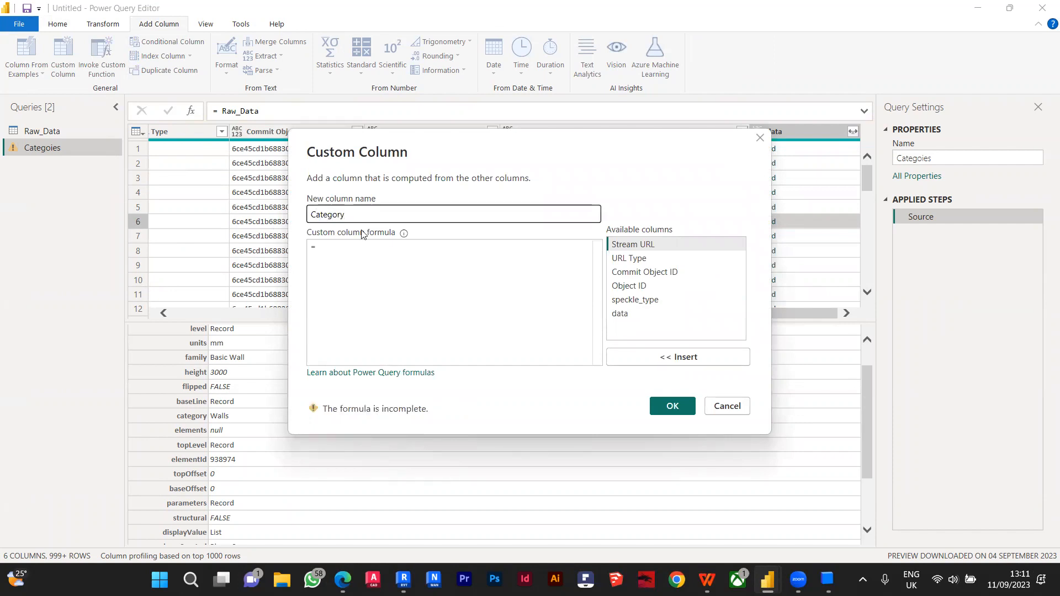
pyautogui.click(389, 272)
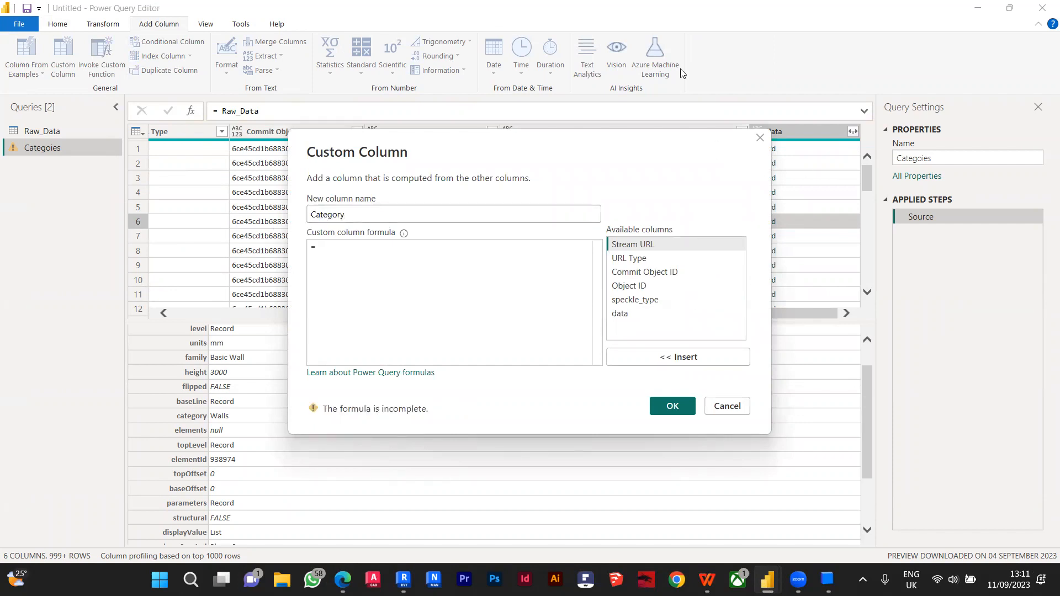
pyautogui.doubleClick(585, 347)
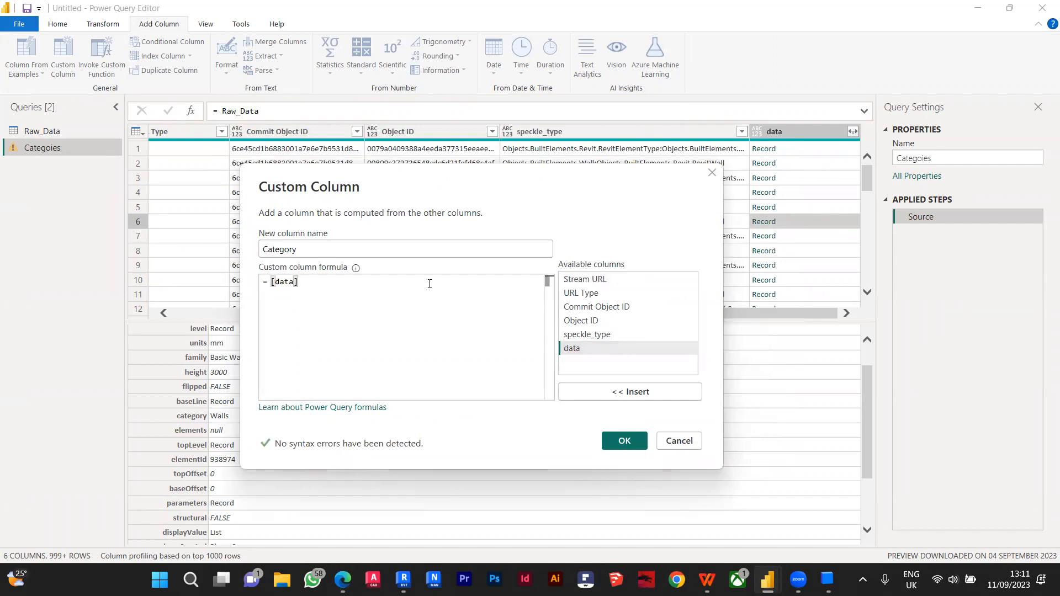
pyautogui.write('[')
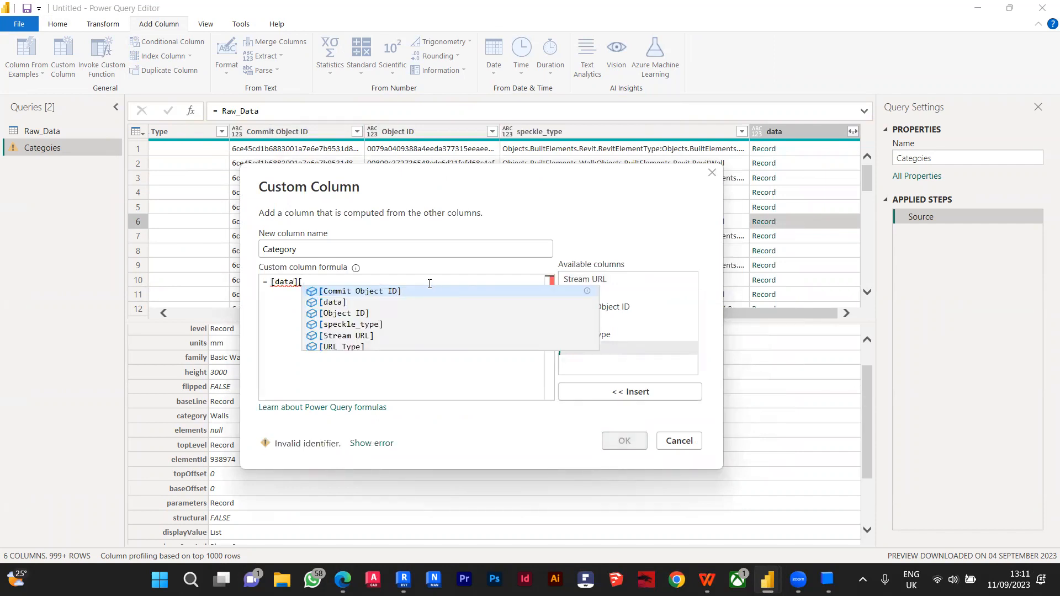
pyautogui.write('category')
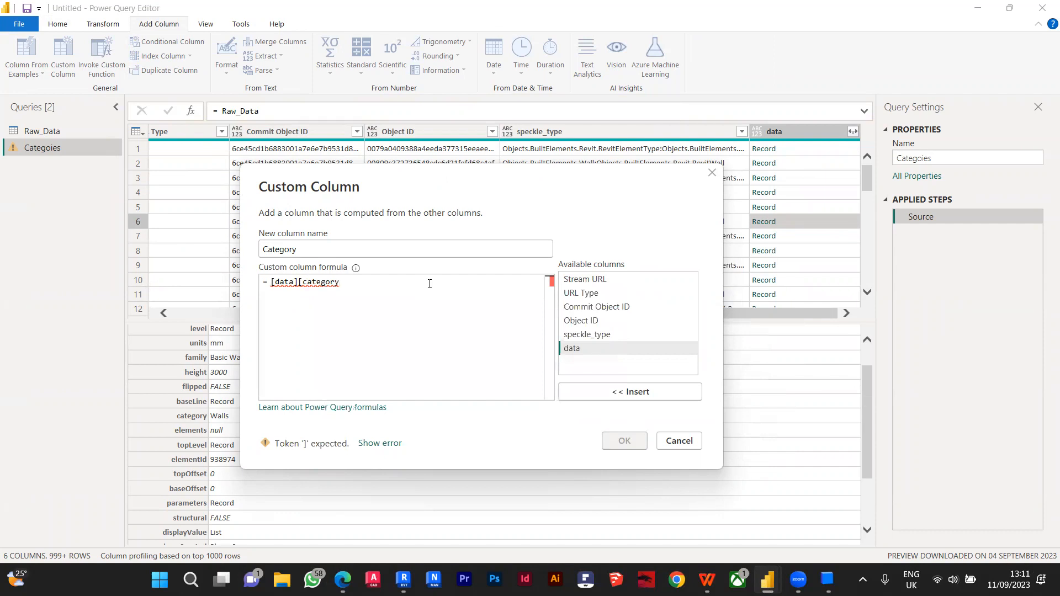
pyautogui.write(']')
pyautogui.moveTo(471, 186); pyautogui.dragTo(578, 153)
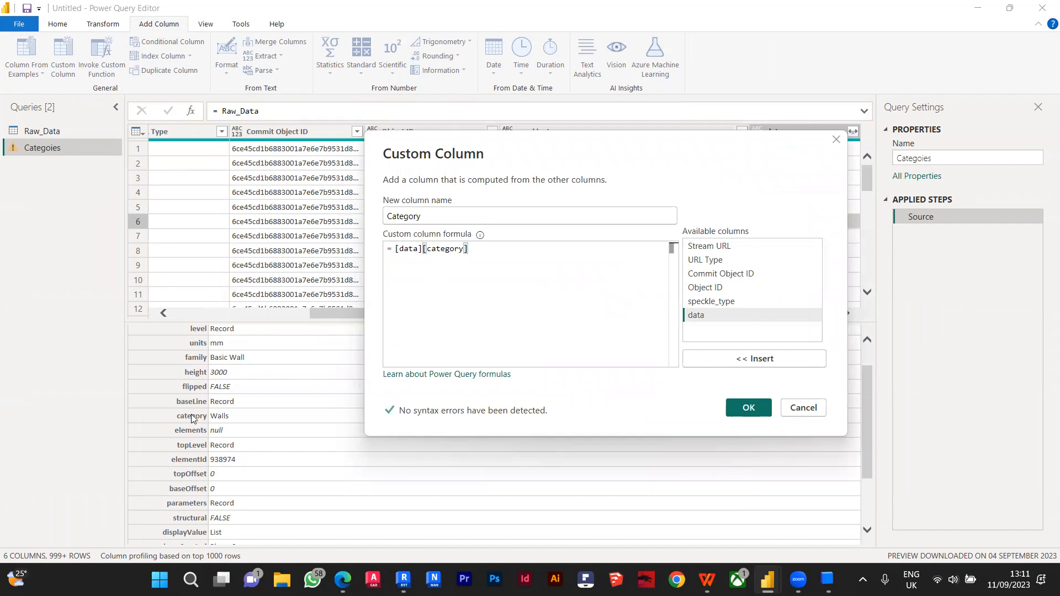
pyautogui.click(748, 408)
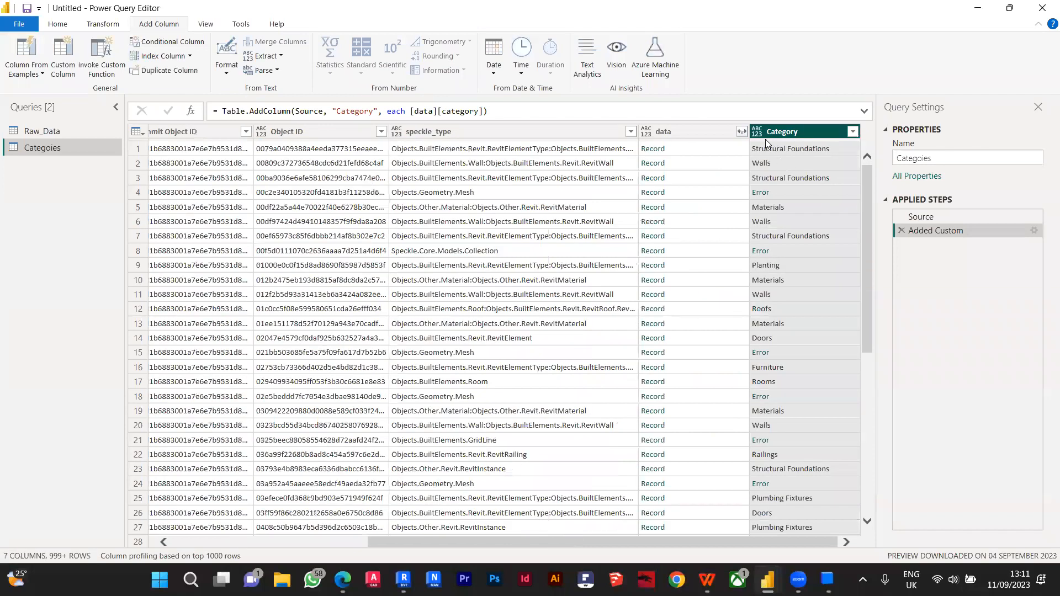
# Step: Look through the new Category column's values and remove the rows with errors in that column
pyautogui.scroll(-18, 785, 383)
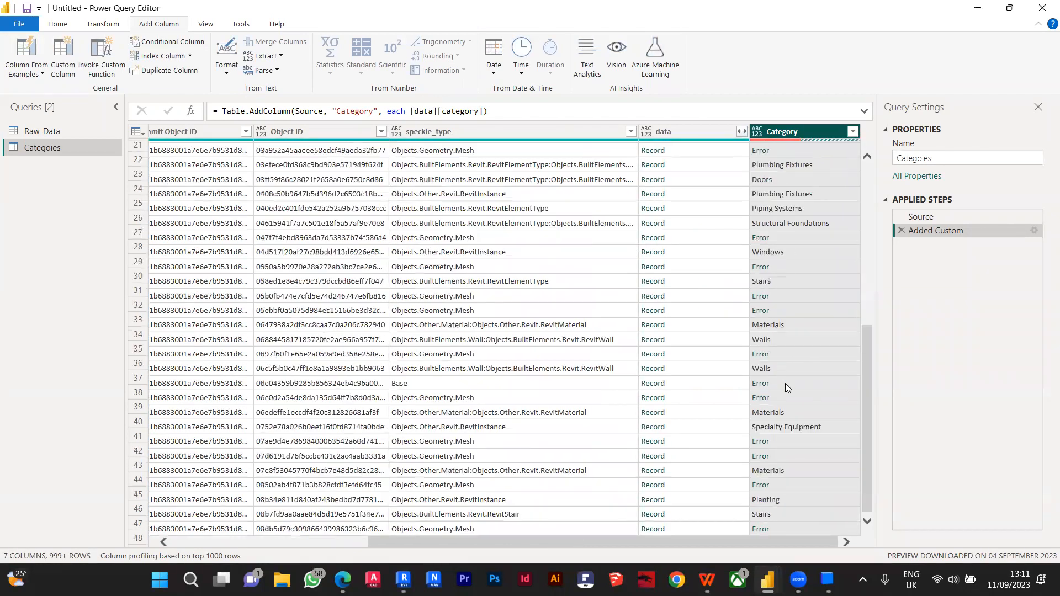
pyautogui.scroll(18, 785, 383)
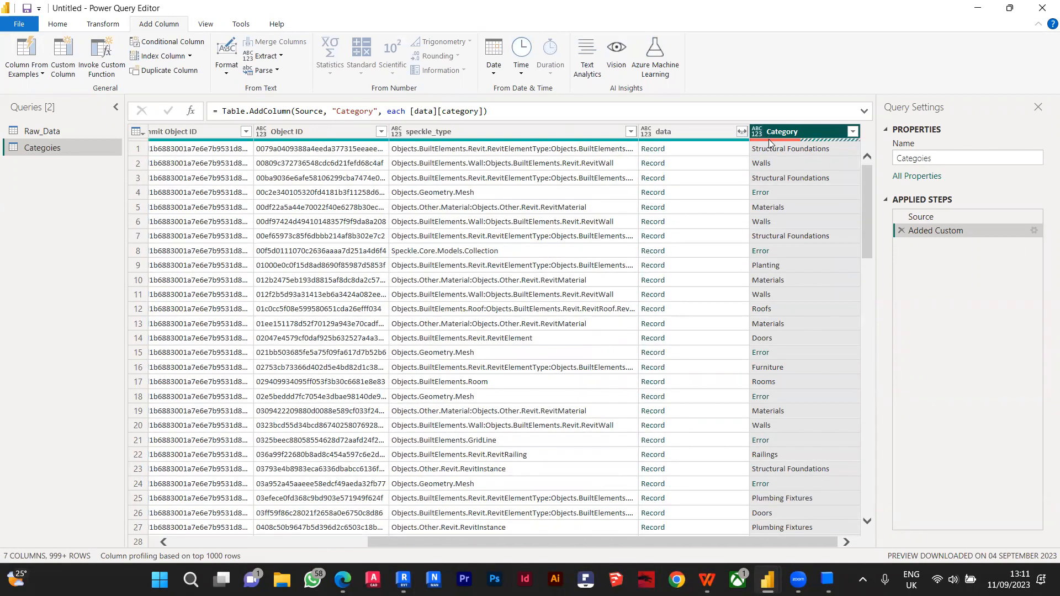
pyautogui.moveTo(771, 142)
pyautogui.click(764, 211)
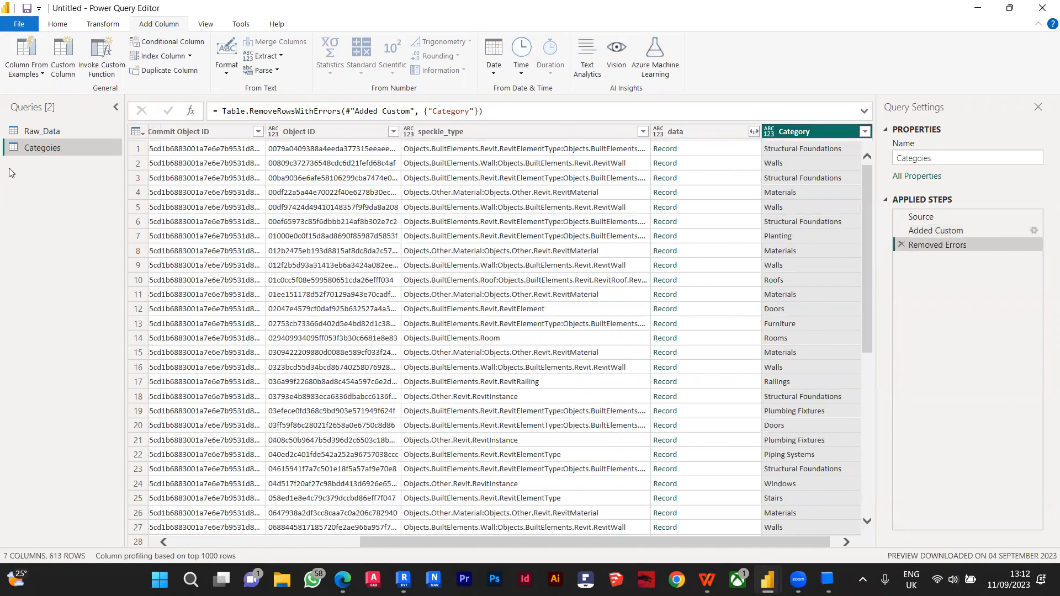
# Step: Create a new query that references Categoies, name it Wall_Volume and dismiss its outdated-preview notice
pyautogui.rightClick(33, 147)
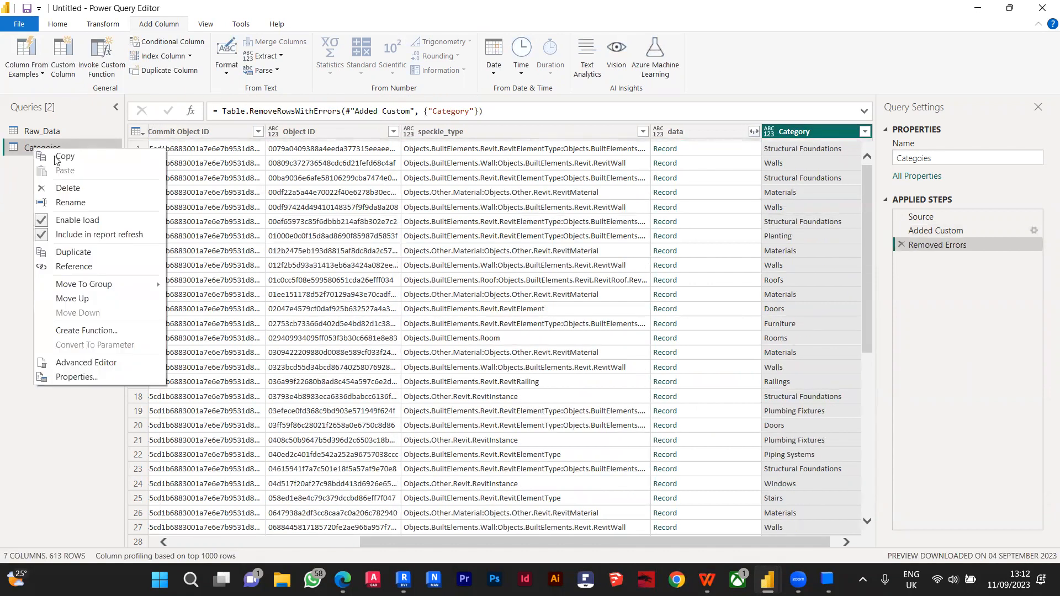
pyautogui.click(105, 268)
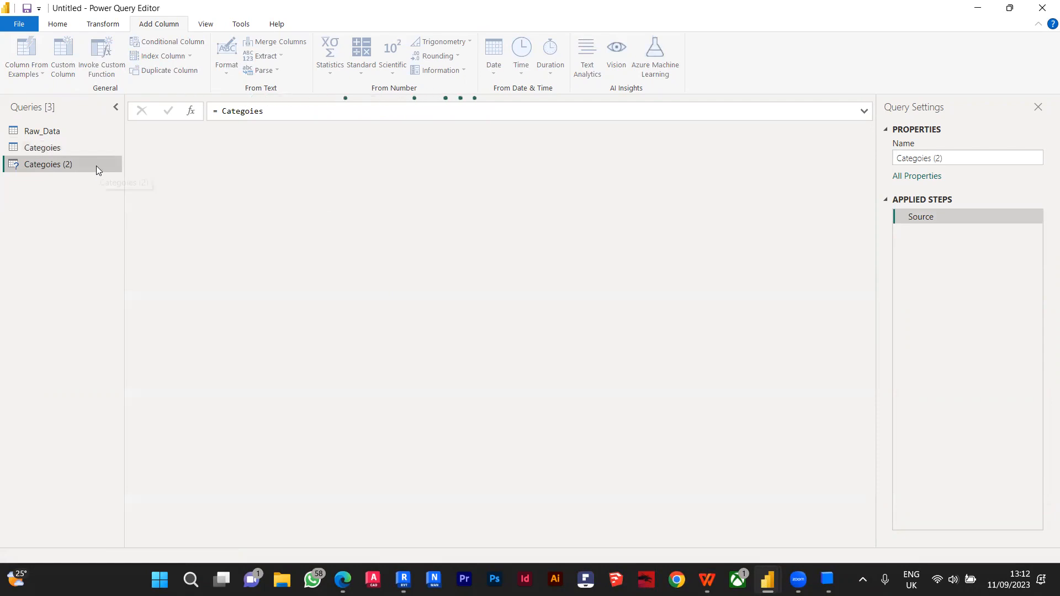
pyautogui.moveTo(994, 158); pyautogui.dragTo(883, 169)
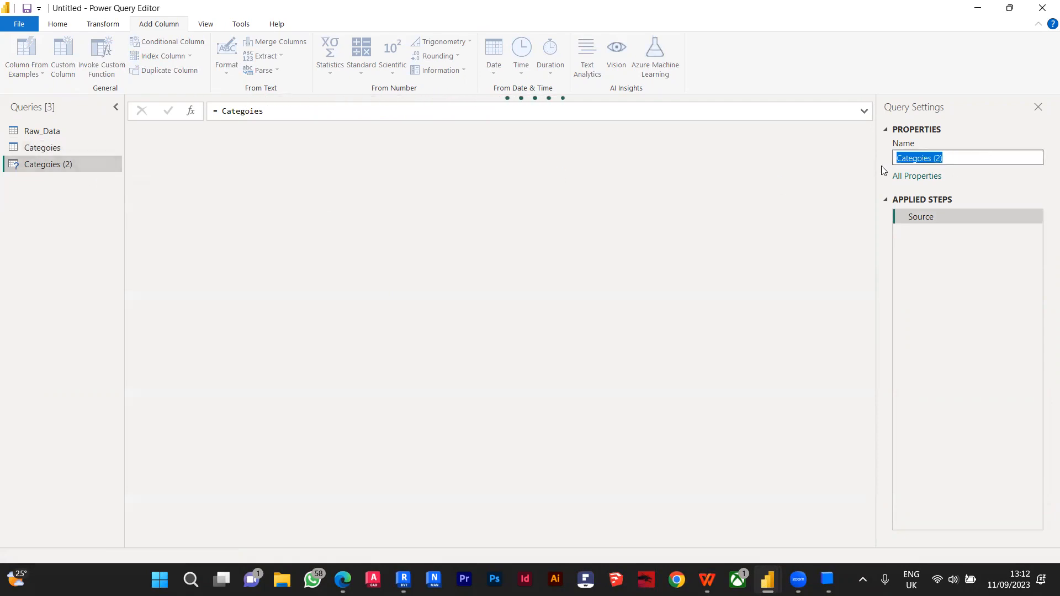
pyautogui.write('Wall')
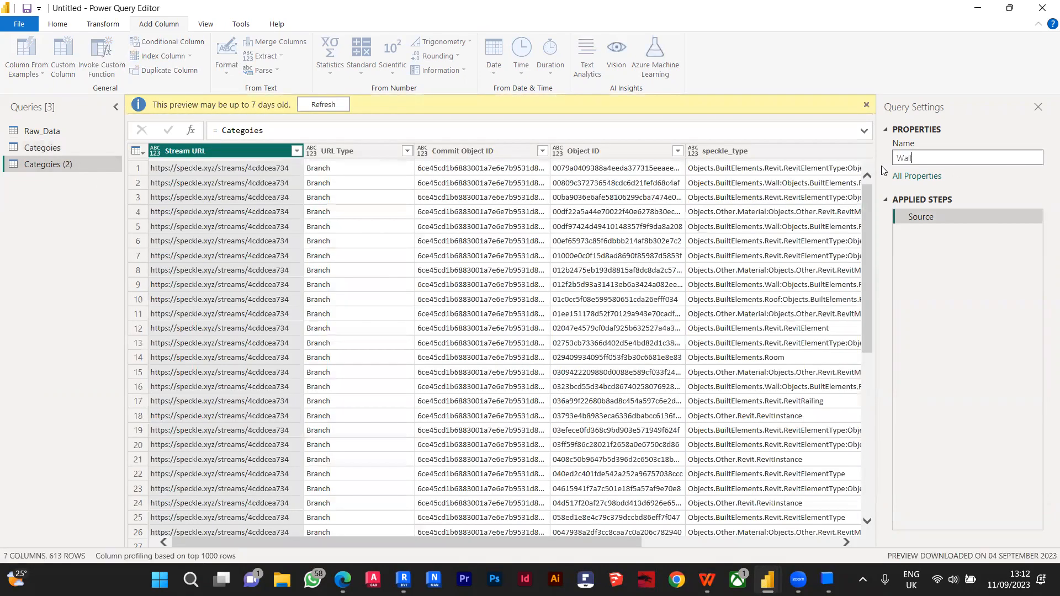
pyautogui.write('_Volume')
pyautogui.press('Return')
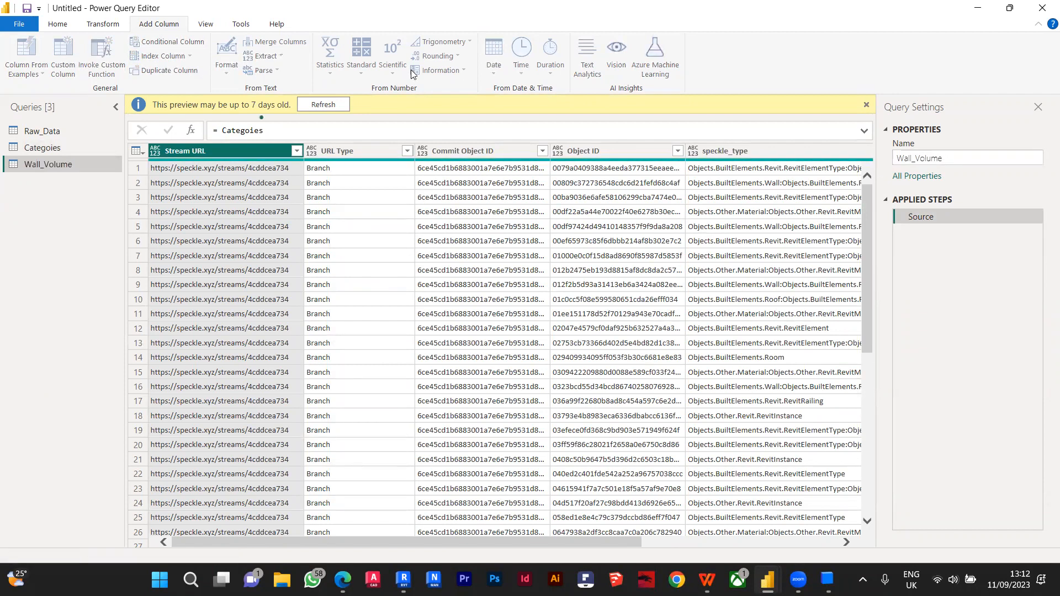
pyautogui.click(866, 105)
pyautogui.click(864, 111)
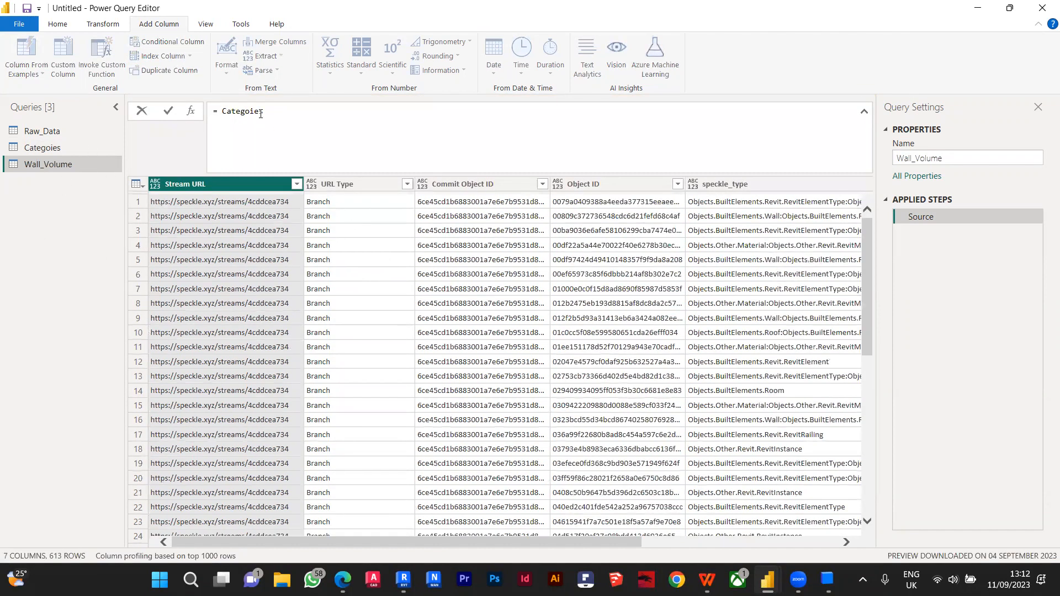
pyautogui.click(864, 112)
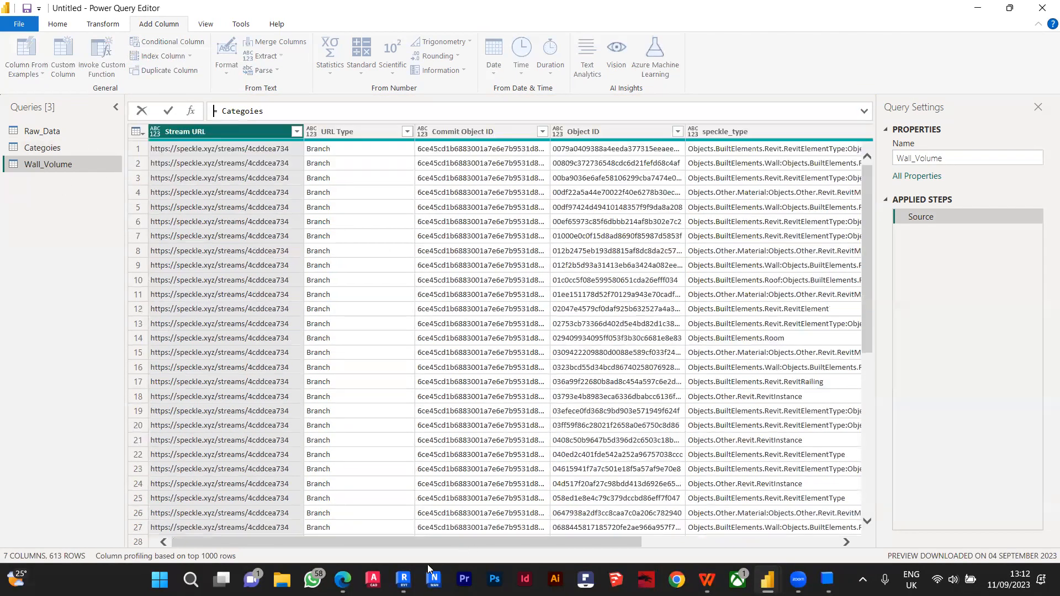
pyautogui.hscroll(5, 597, 532)
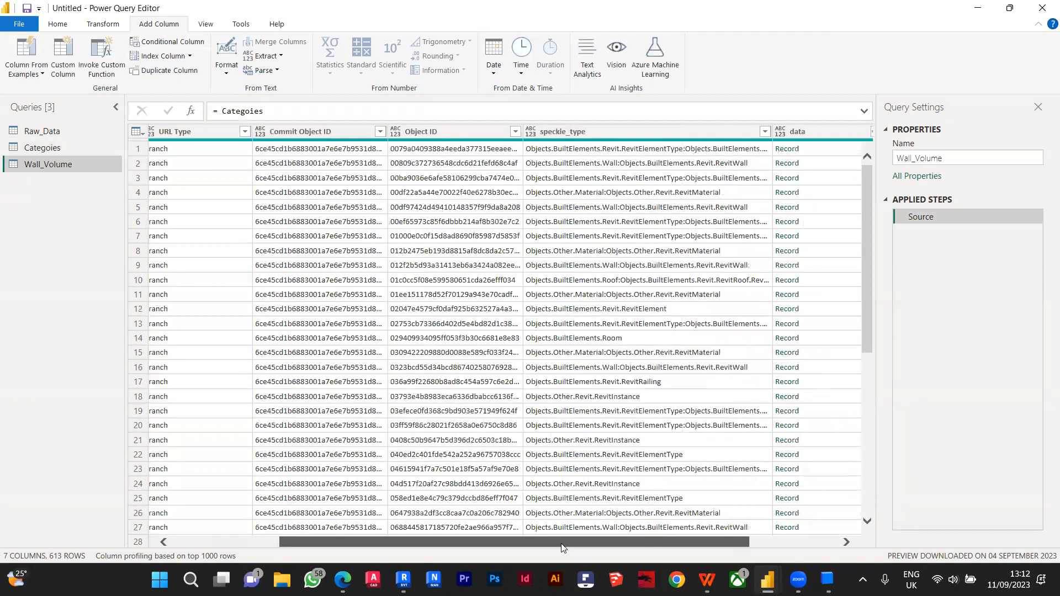
pyautogui.hscroll(3, 809, 210)
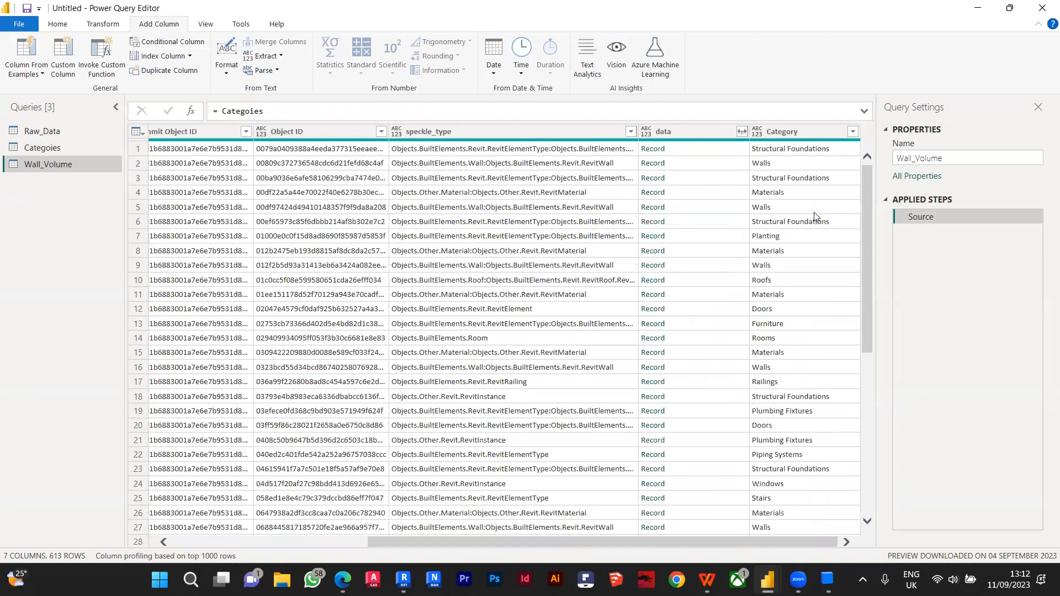
pyautogui.click(852, 131)
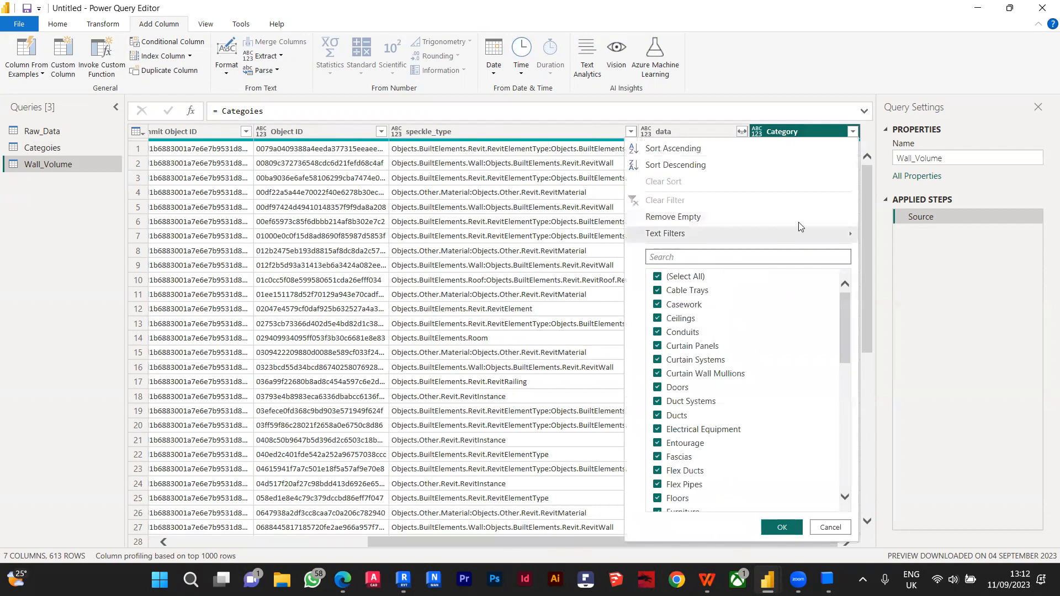
pyautogui.click(916, 175)
pyautogui.click(917, 176)
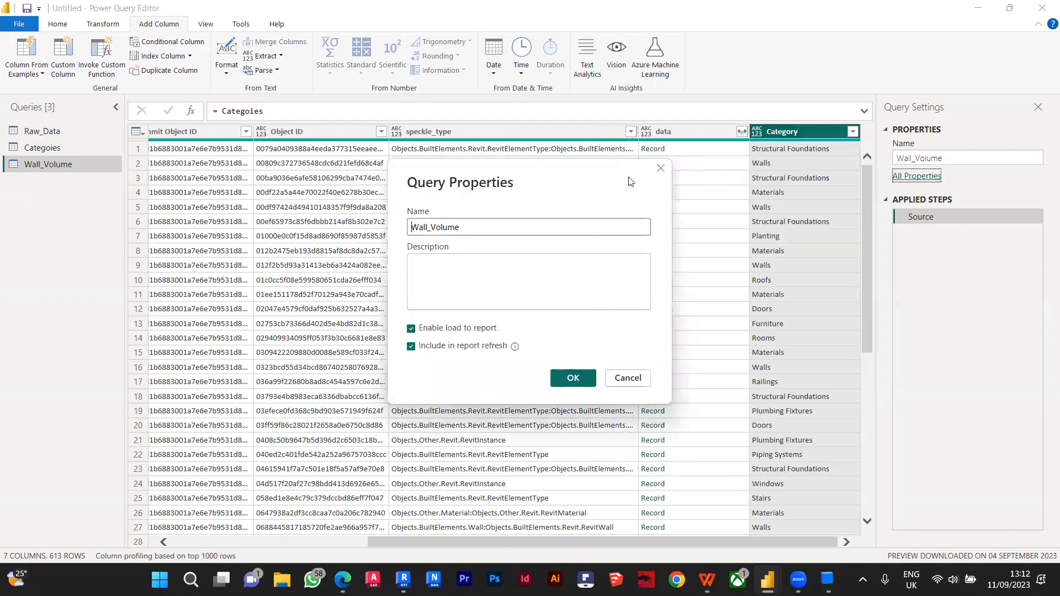
pyautogui.click(659, 168)
# Step: Rename the Wall_Volume query as Volume
pyautogui.click(975, 156)
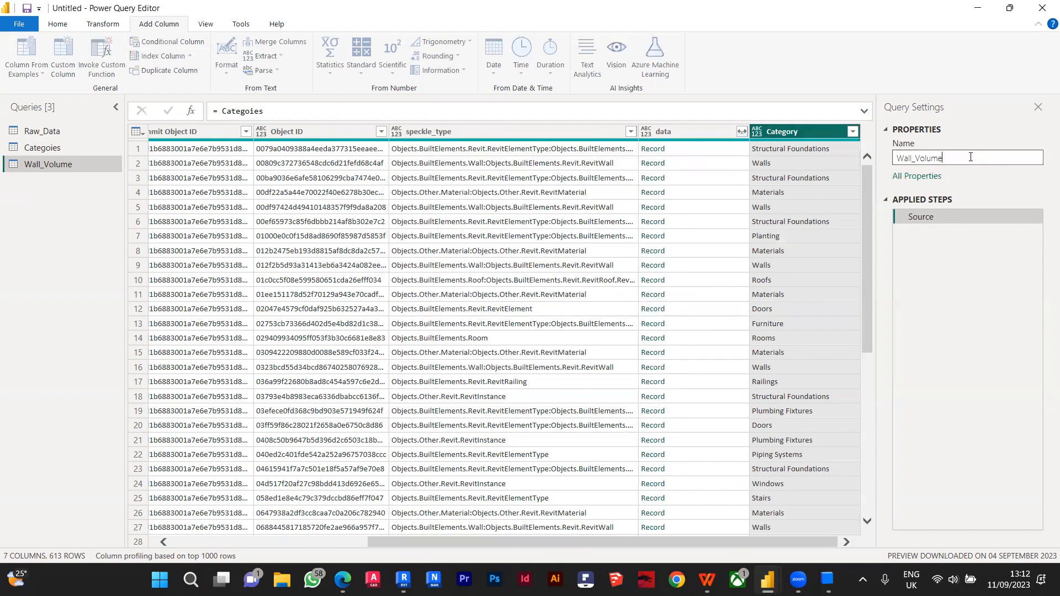
pyautogui.doubleClick(975, 157)
pyautogui.write('Volume')
pyautogui.press('Return')
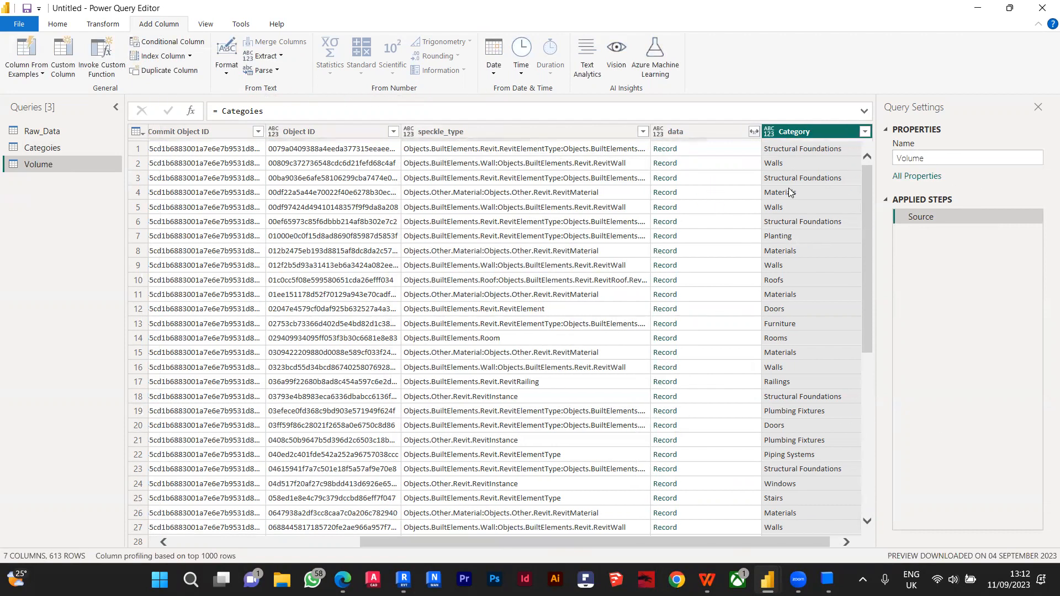
# Step: Preview the wall record in the second row's data column and look through its fields for the element ID
pyautogui.click(728, 164)
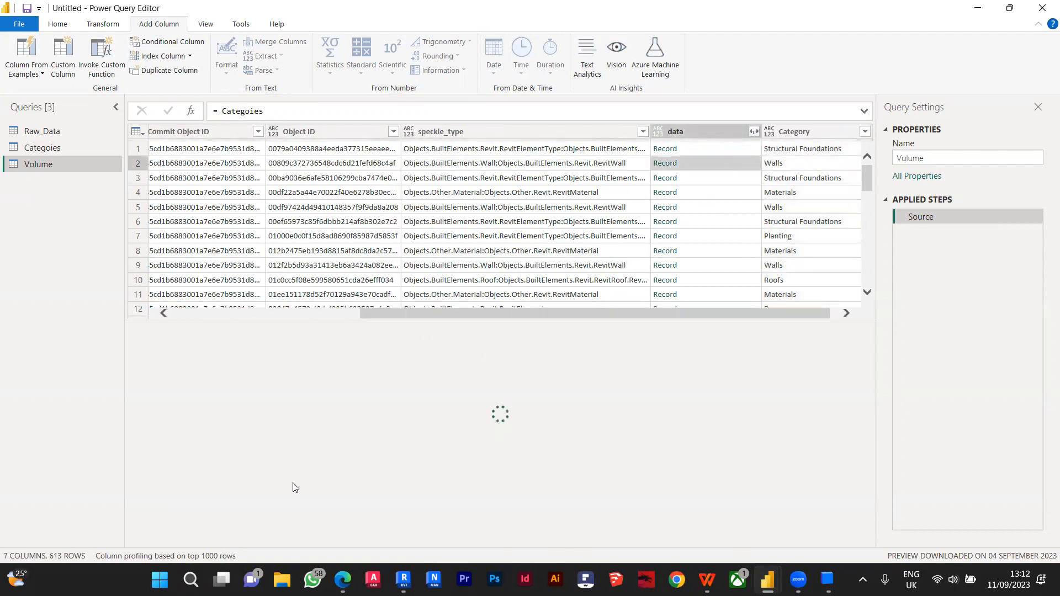
pyautogui.scroll(-1, 161, 413)
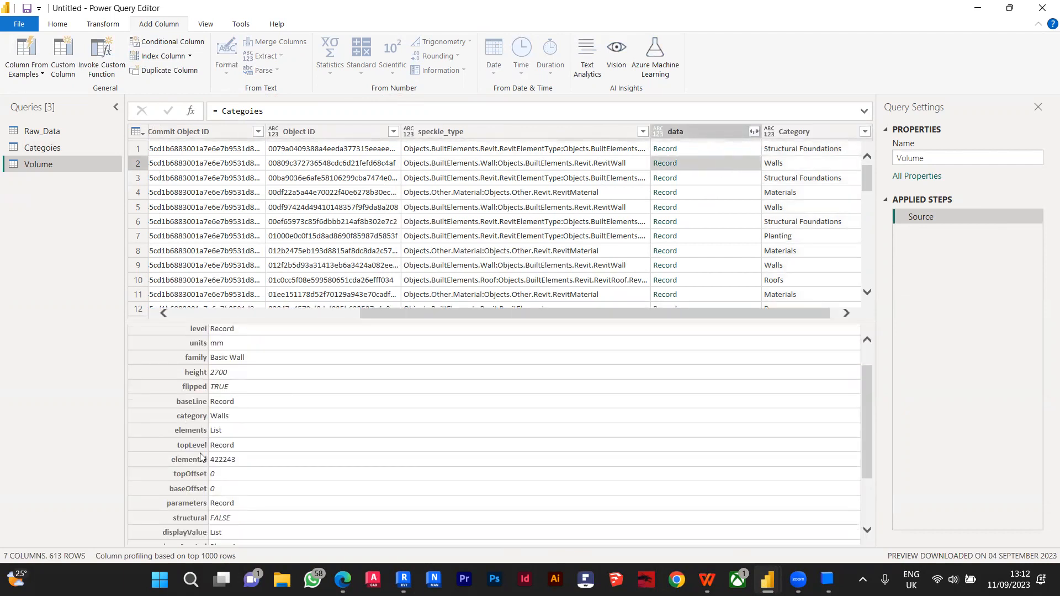
pyautogui.scroll(-1, 208, 489)
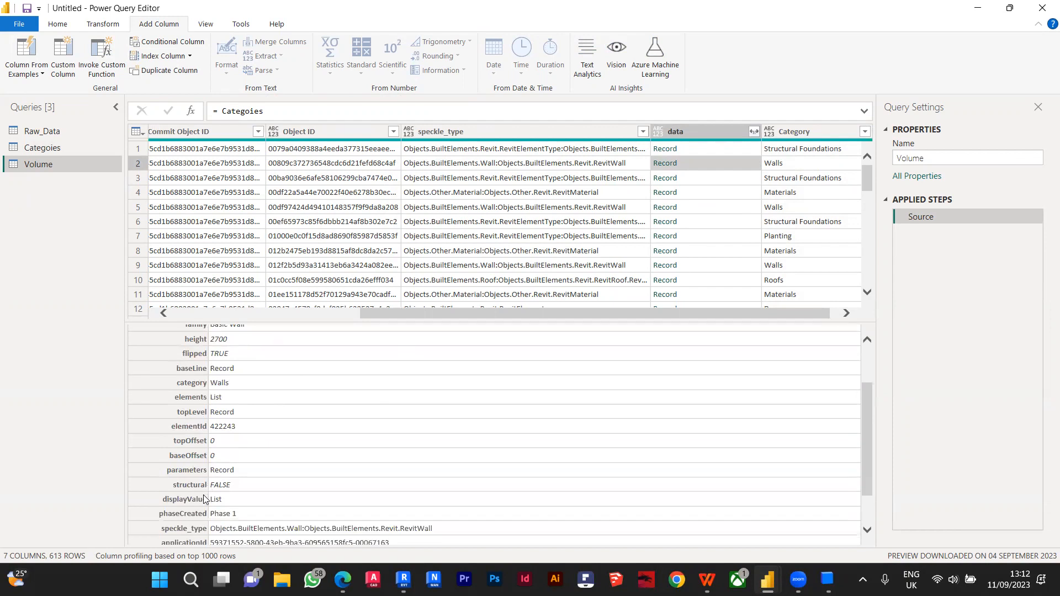
pyautogui.scroll(2, 204, 499)
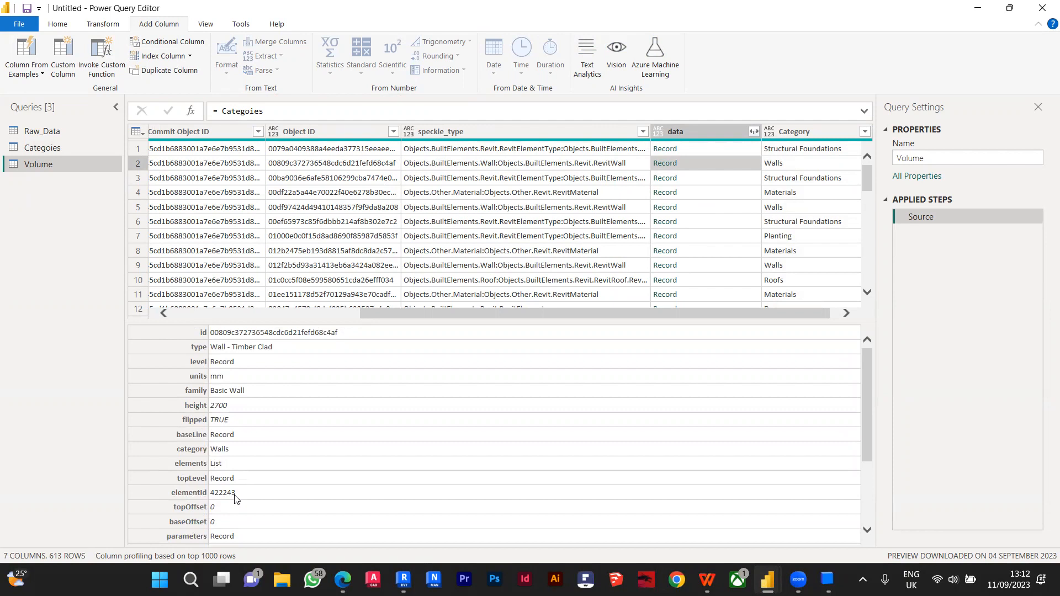
# Step: Switch to Revit, close the A001 - Title Sheet view and select the element with ID 422243
pyautogui.click(402, 579)
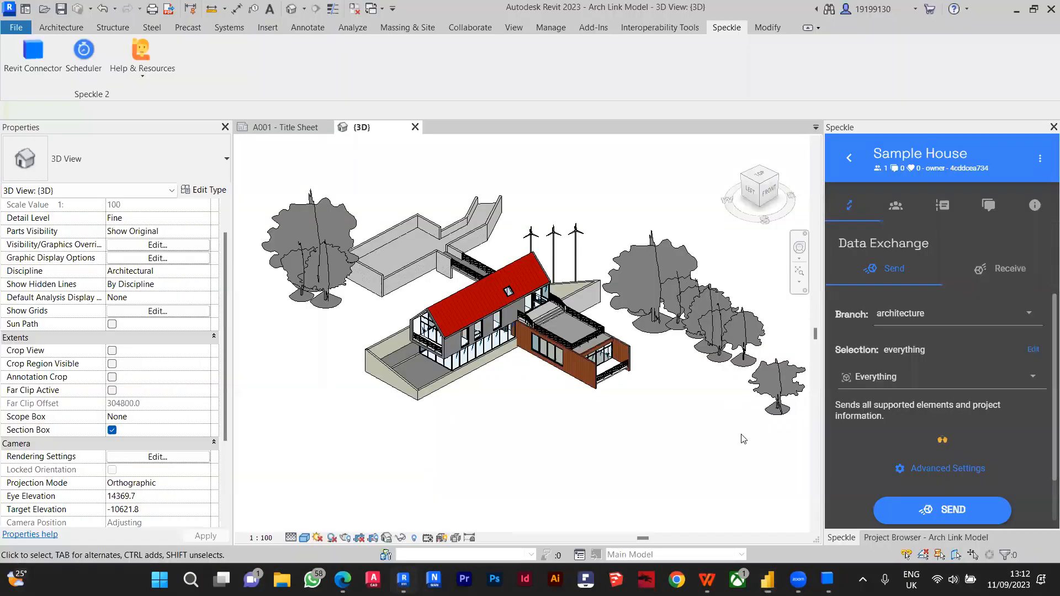
pyautogui.click(327, 127)
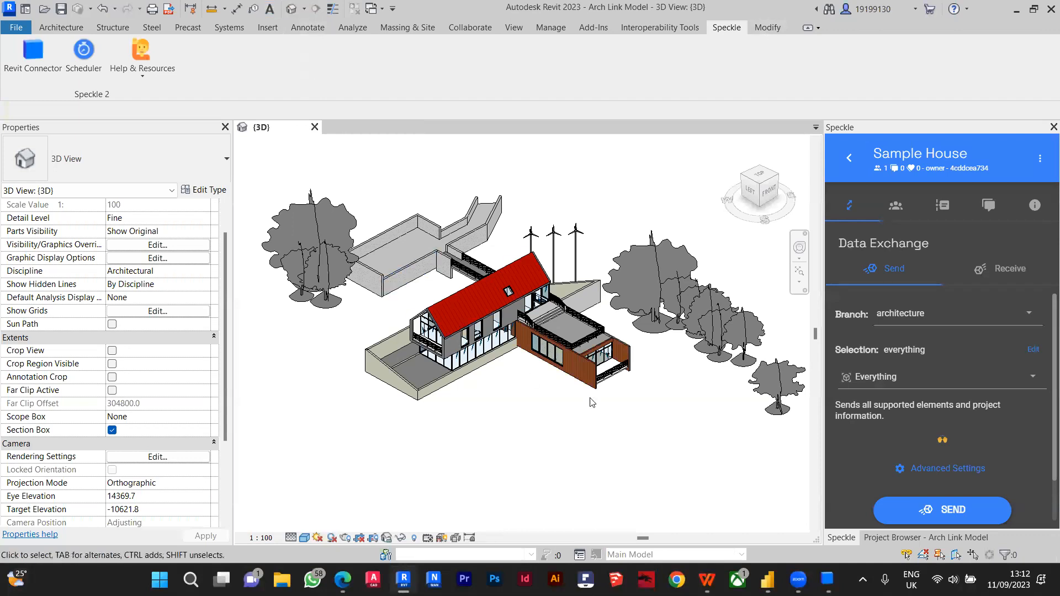
pyautogui.click(519, 27)
pyautogui.click(550, 28)
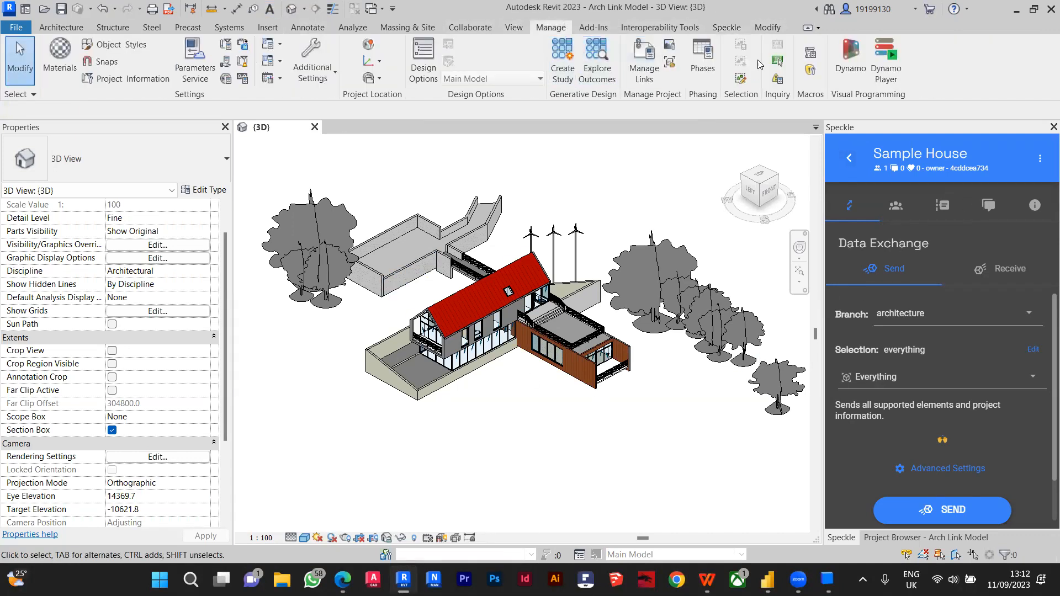
pyautogui.click(778, 60)
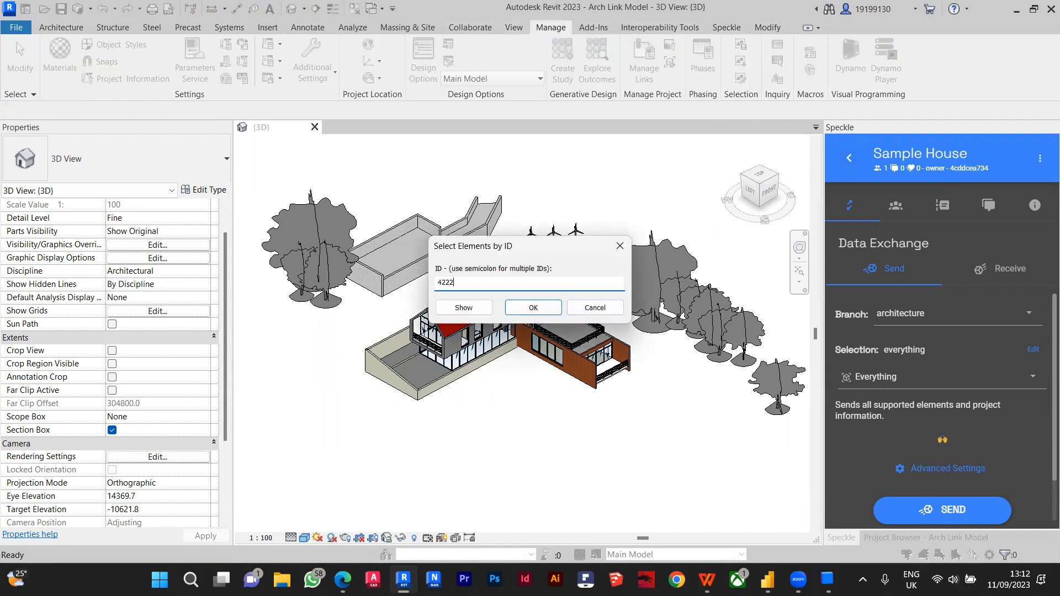
pyautogui.click(768, 580)
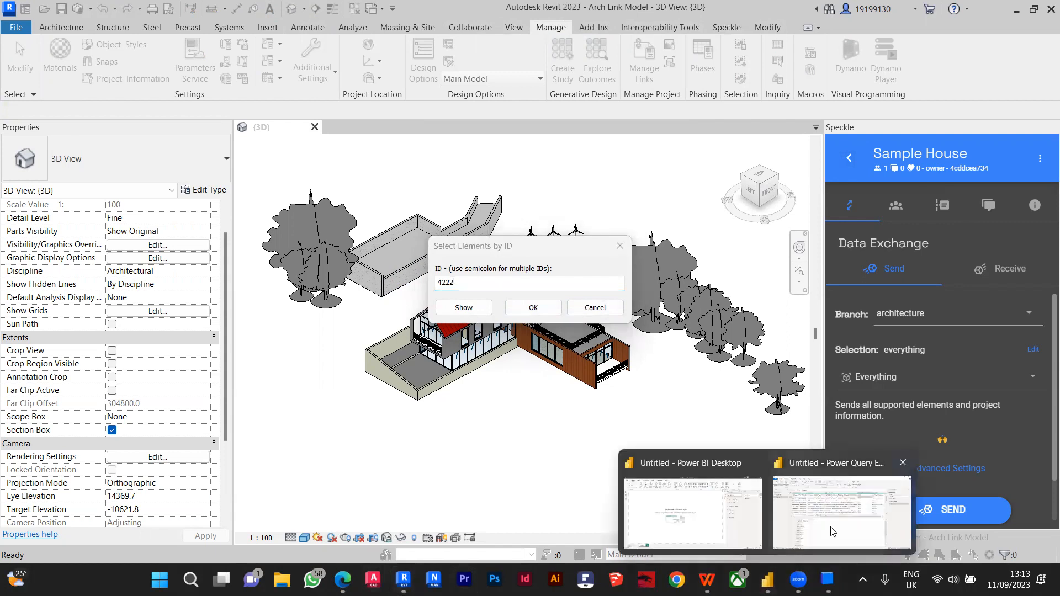
pyautogui.click(833, 531)
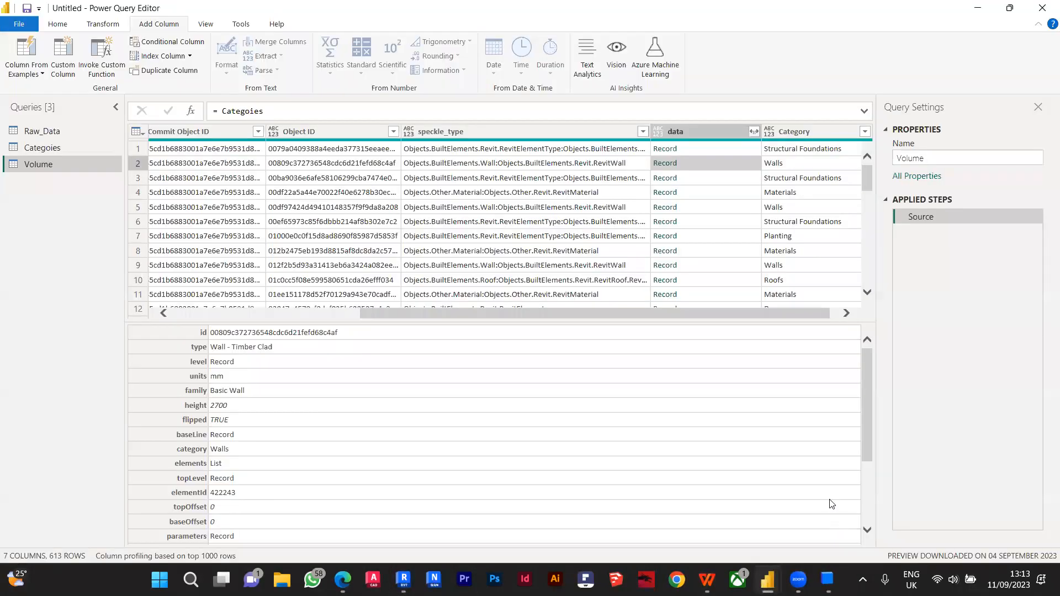
pyautogui.click(976, 8)
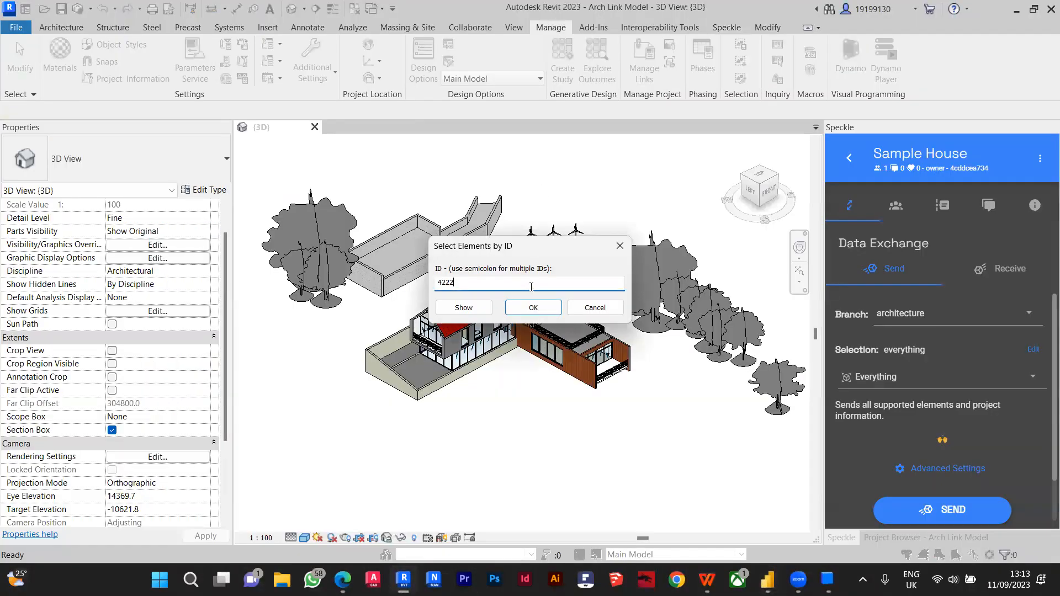
pyautogui.press('Return')
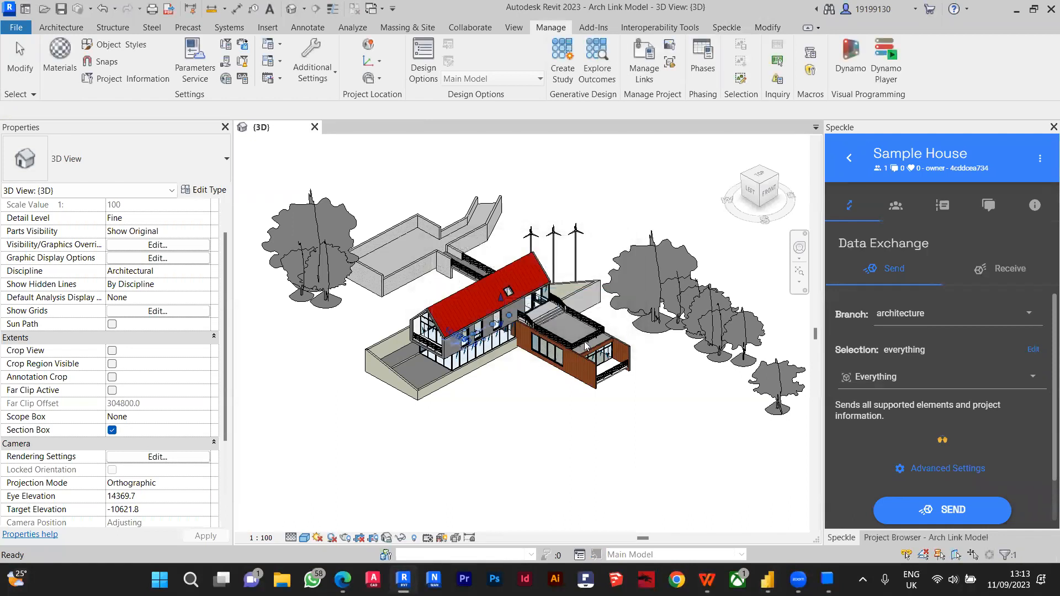
# Step: Isolate the selected wall in the 3D view with a Selection Box so that it is clearly framed
pyautogui.press('b')
pyautogui.press('x')
pyautogui.moveTo(503, 353); pyautogui.dragTo(725, 362)
pyautogui.scroll(3, 505, 374)
pyautogui.moveTo(510, 381); pyautogui.dragTo(575, 460)
pyautogui.scroll(-1, 571, 461)
pyautogui.scroll(1, 175, 325)
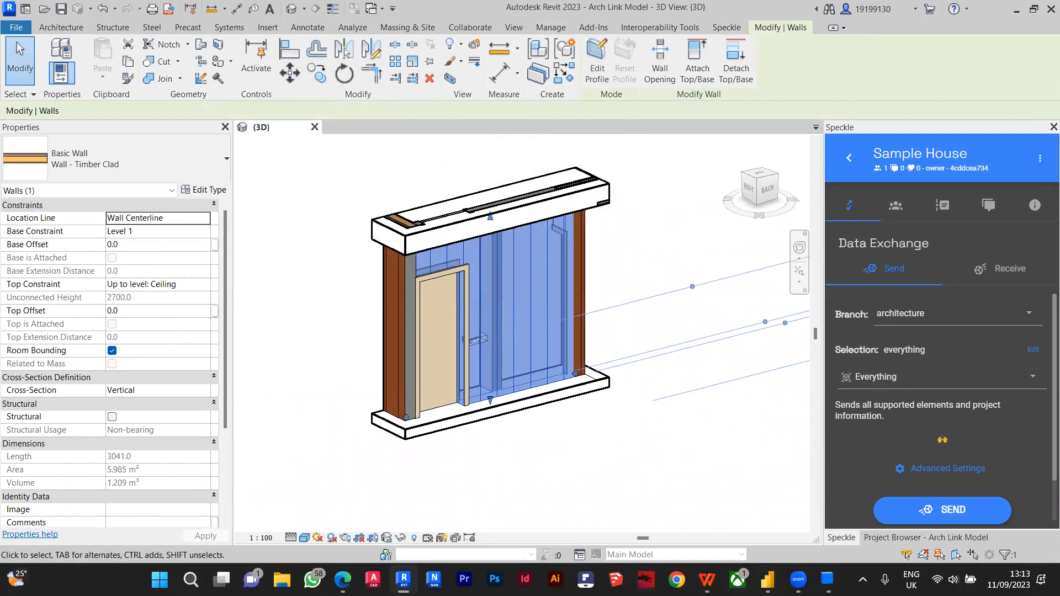
# Step: Compare the wall's record fields in Power Query Editor with its properties in Revit, and find the record's parameters field
pyautogui.moveTo(767, 579)
pyautogui.click(846, 530)
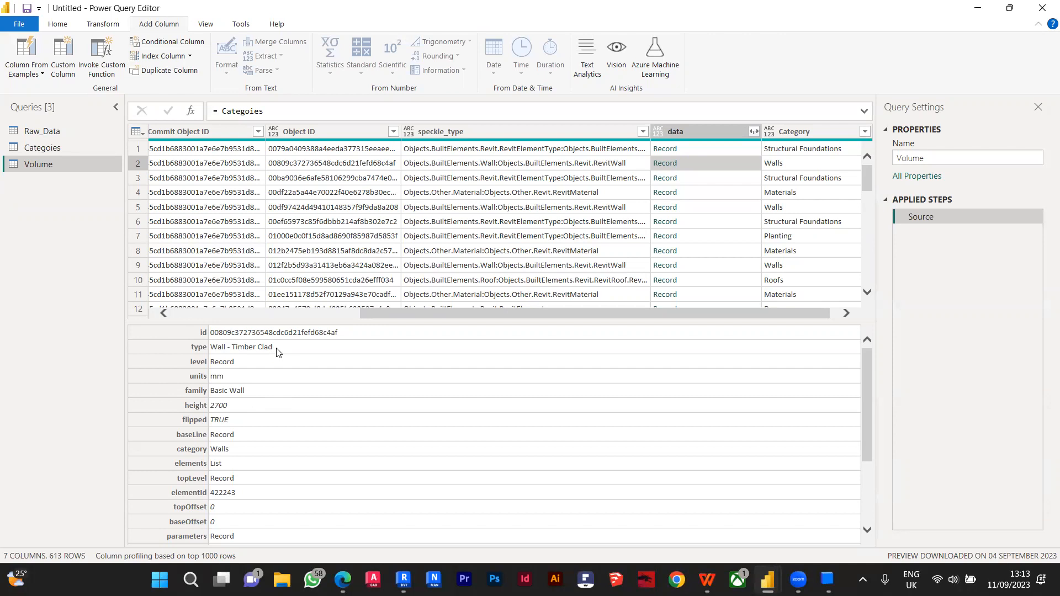
pyautogui.click(980, 10)
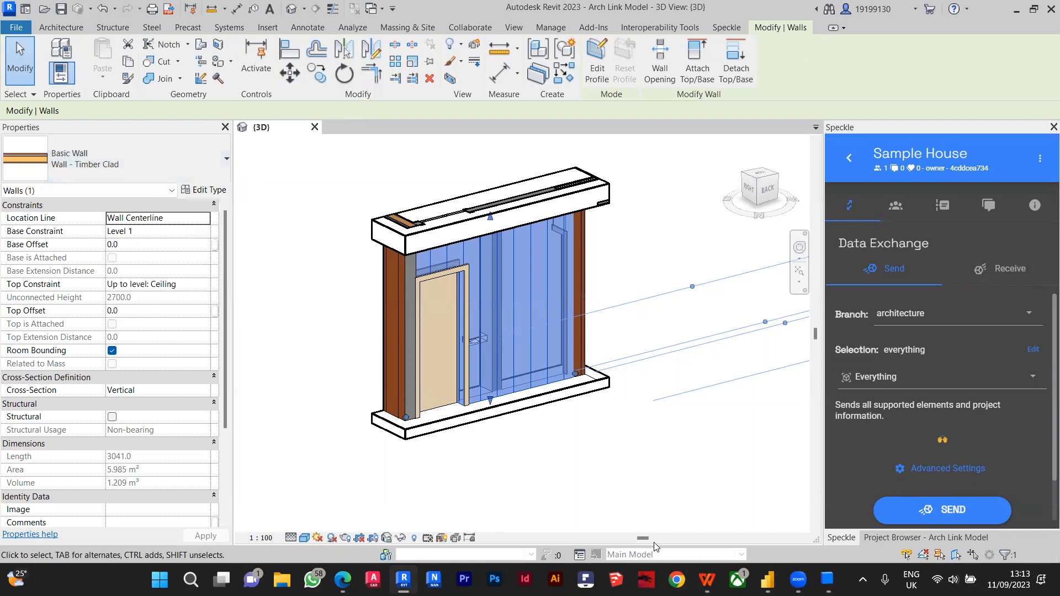
pyautogui.click(767, 579)
pyautogui.click(828, 511)
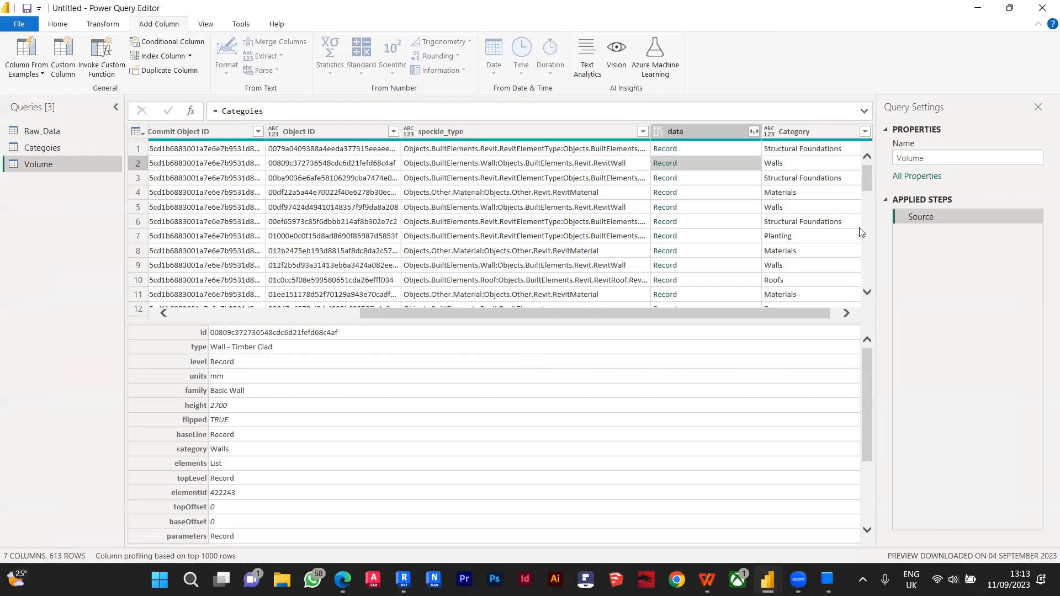
pyautogui.scroll(-2, 234, 441)
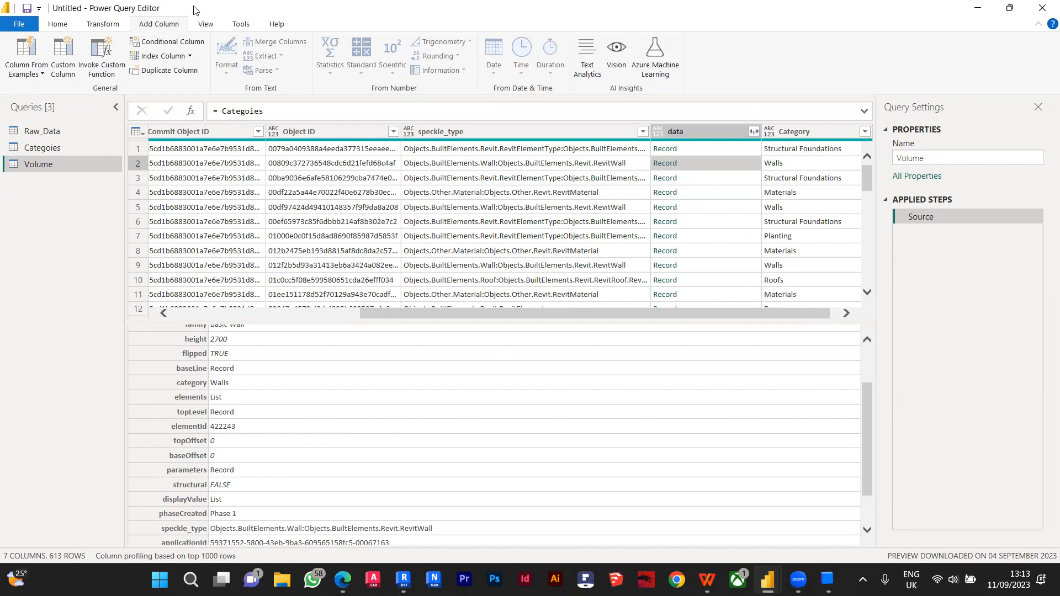
# Step: Add a custom column named Volume to the Volume query with the formula = [data][parameters]
pyautogui.click(62, 57)
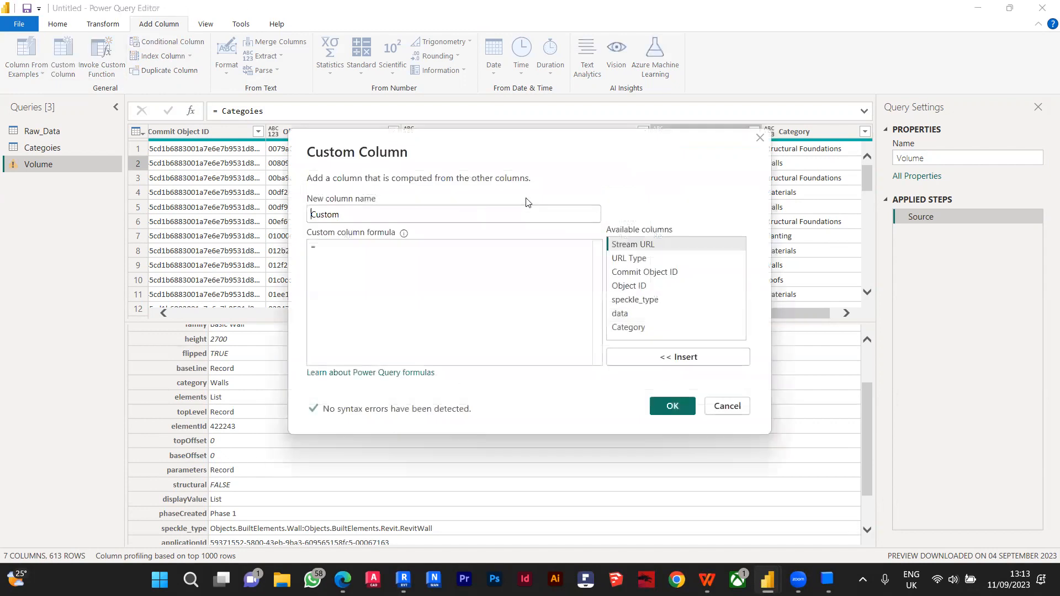
pyautogui.doubleClick(393, 208)
pyautogui.write('Volume')
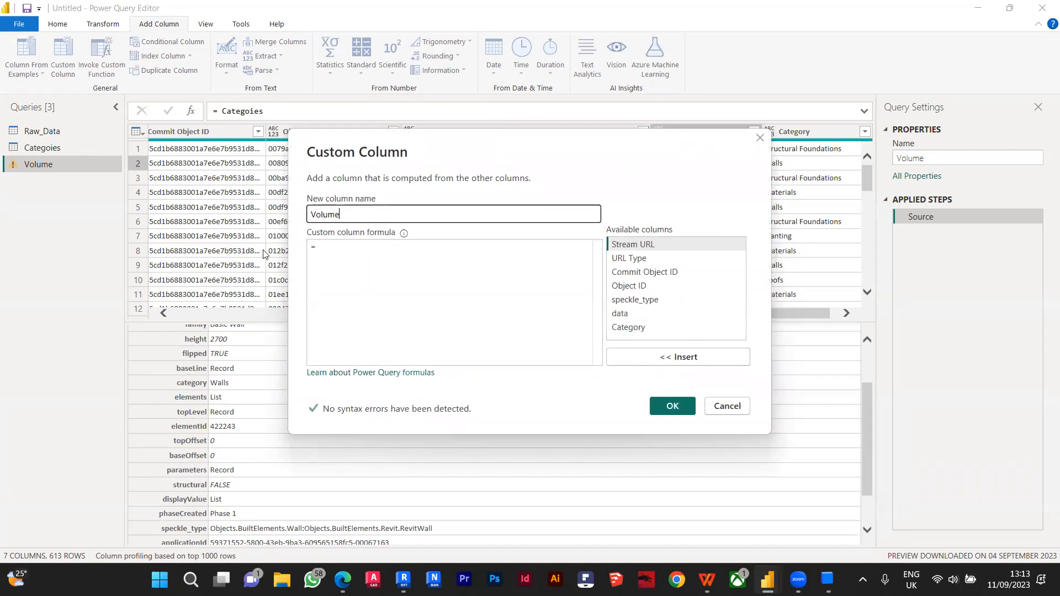
pyautogui.click(408, 254)
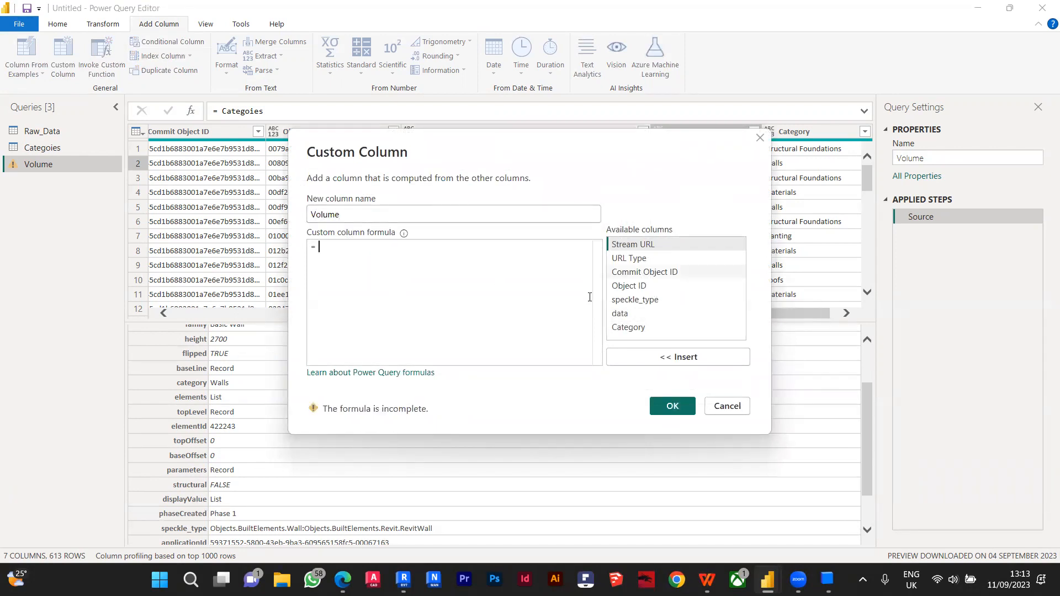
pyautogui.doubleClick(620, 313)
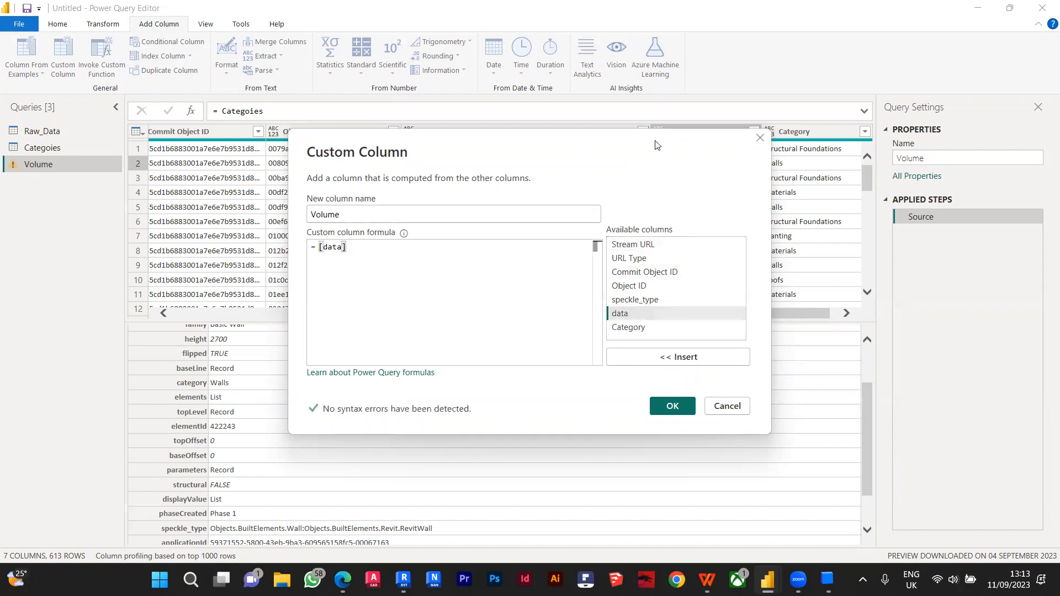
pyautogui.moveTo(656, 142); pyautogui.dragTo(634, 160)
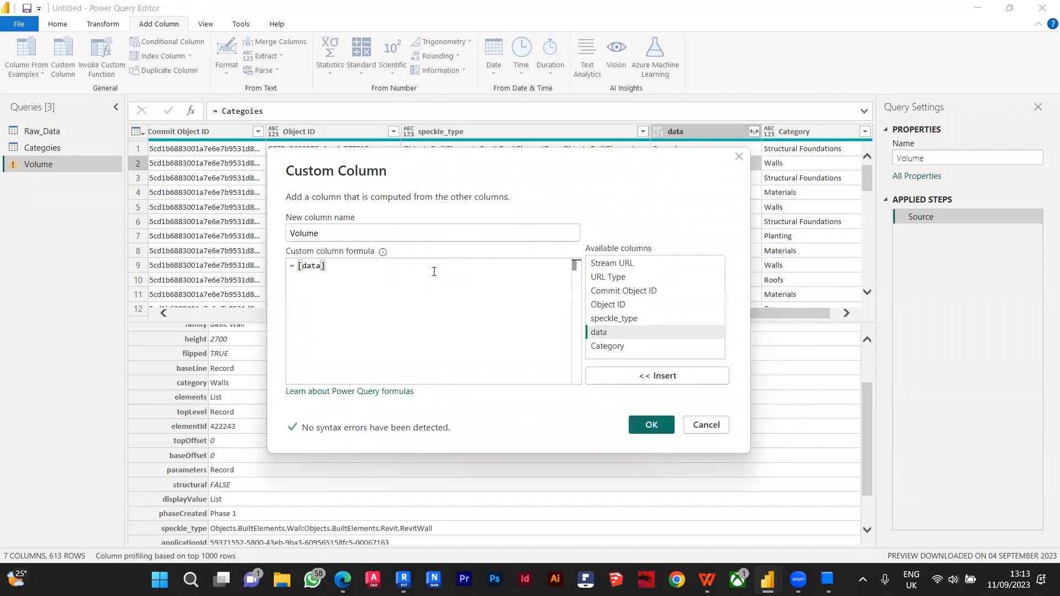
pyautogui.write('[')
pyautogui.write('para')
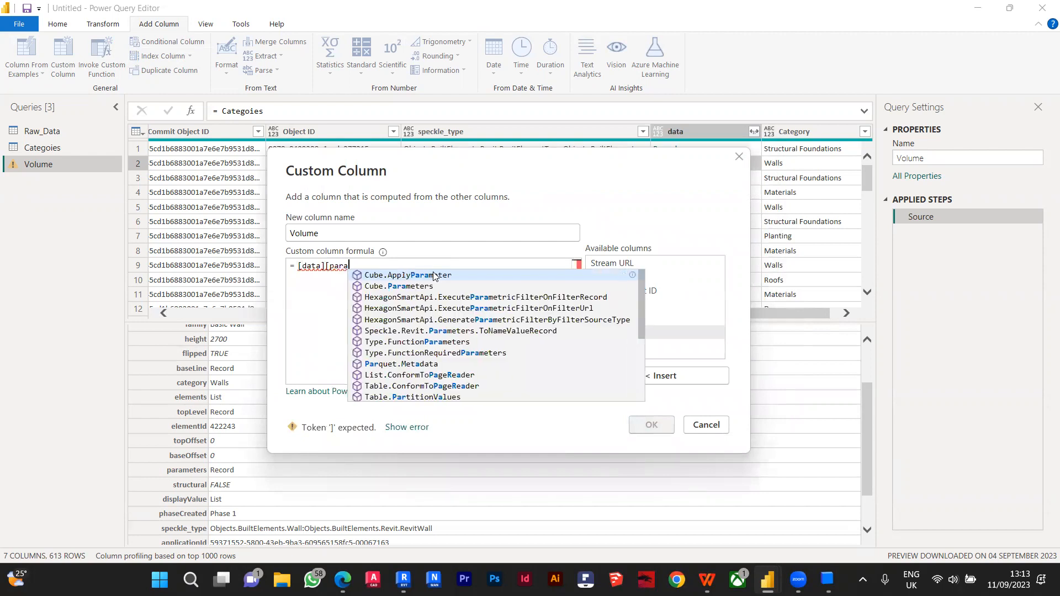
pyautogui.write('meters]')
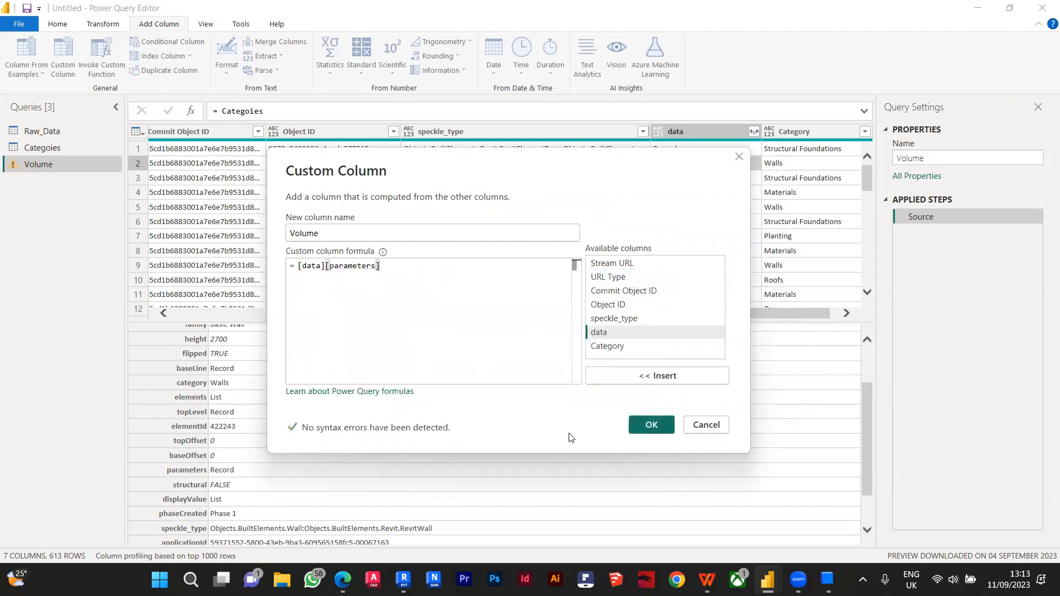
pyautogui.click(629, 429)
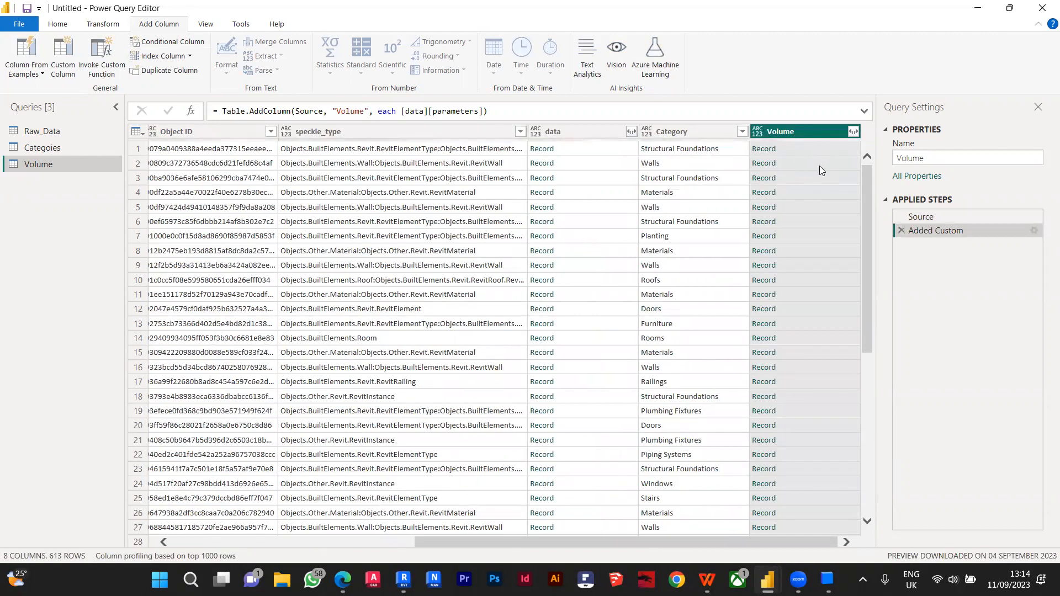
# Step: Expand the Volume column to only the HOST_VOLUME_COMPUTED field, without using the original column name as prefix
pyautogui.click(853, 132)
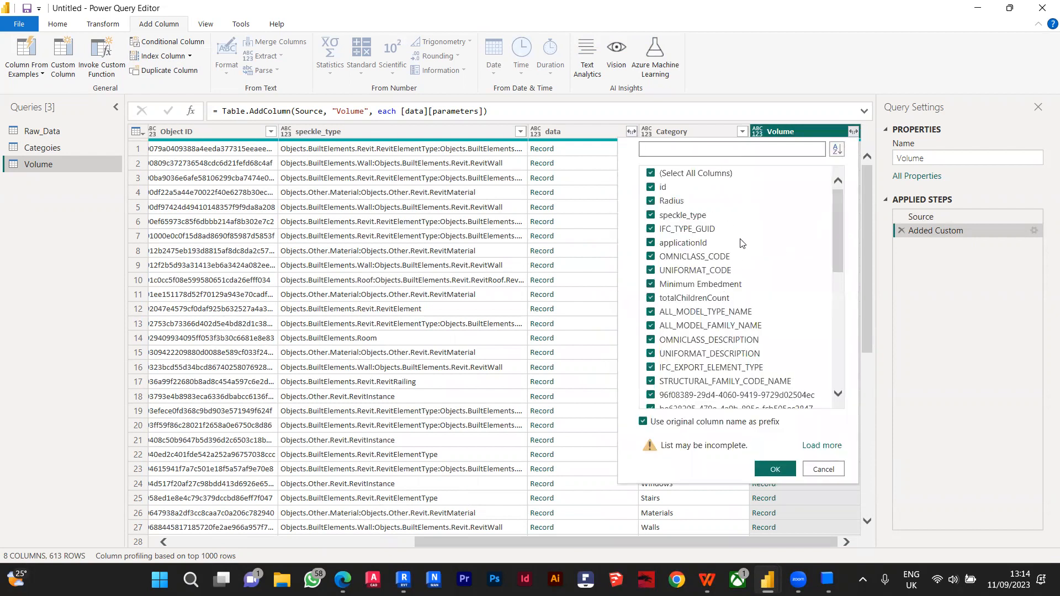
pyautogui.scroll(-3, 732, 277)
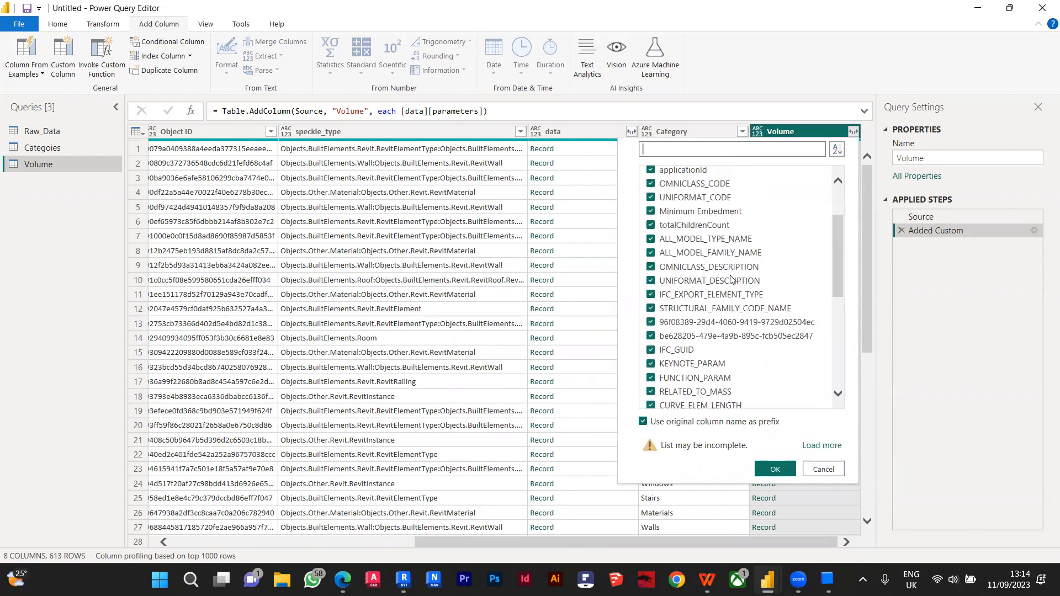
pyautogui.scroll(-3, 733, 279)
pyautogui.click(644, 423)
pyautogui.moveTo(834, 345); pyautogui.dragTo(840, 224)
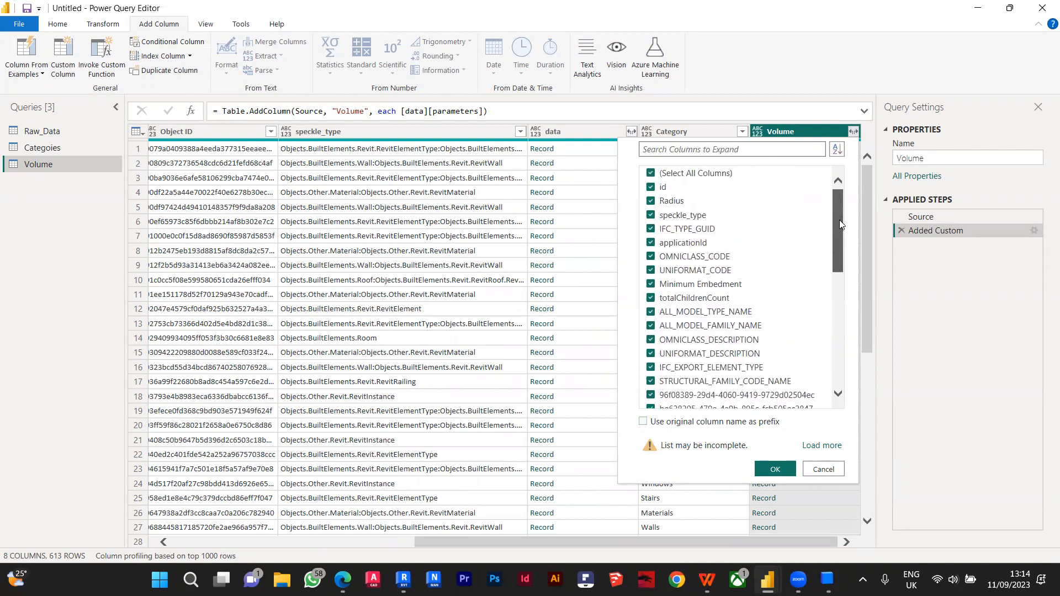
pyautogui.click(697, 173)
pyautogui.scroll(-4, 719, 348)
pyautogui.scroll(-1, 719, 348)
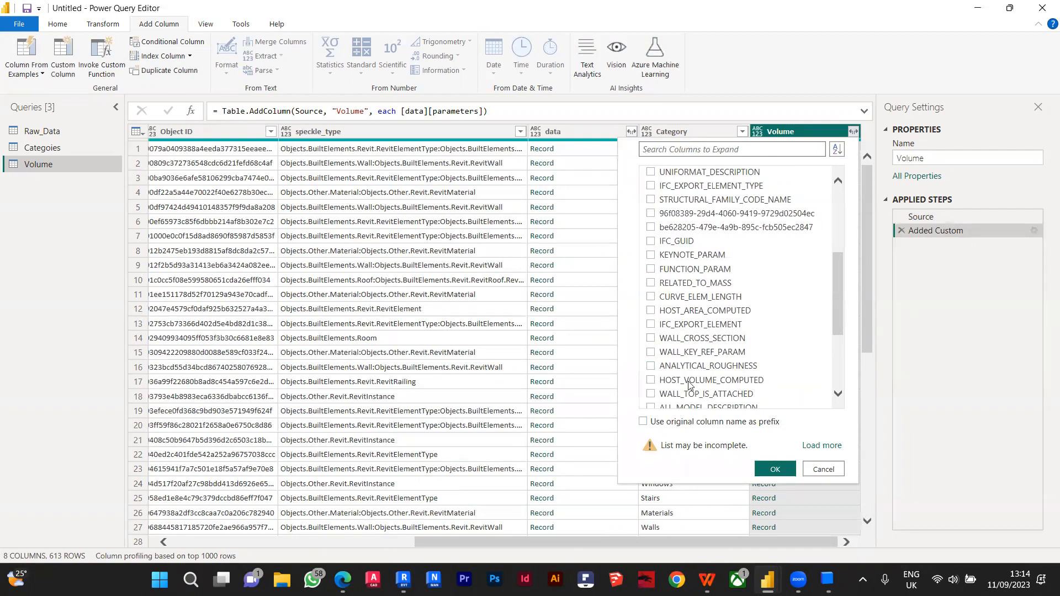
pyautogui.click(688, 385)
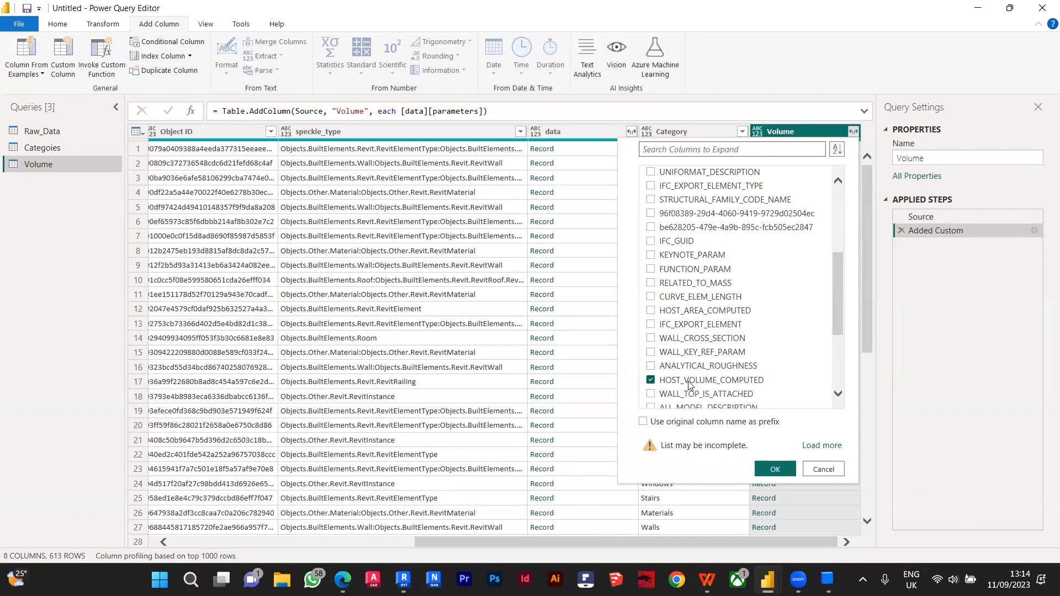
pyautogui.click(785, 469)
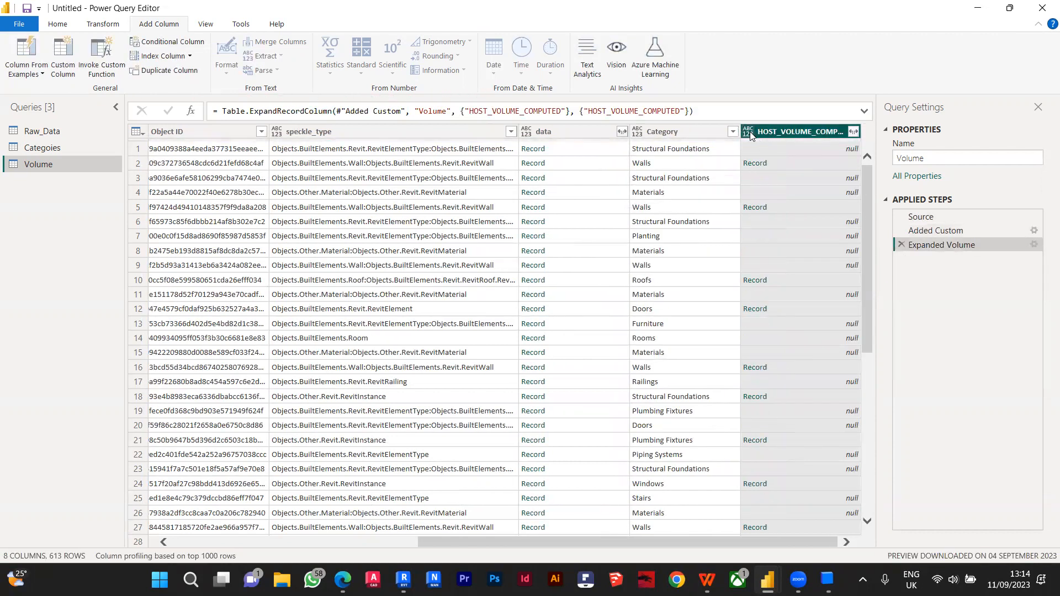
# Step: Remove the rows with empty values in the HOST_VOLUME_COMPUTED column
pyautogui.moveTo(753, 140)
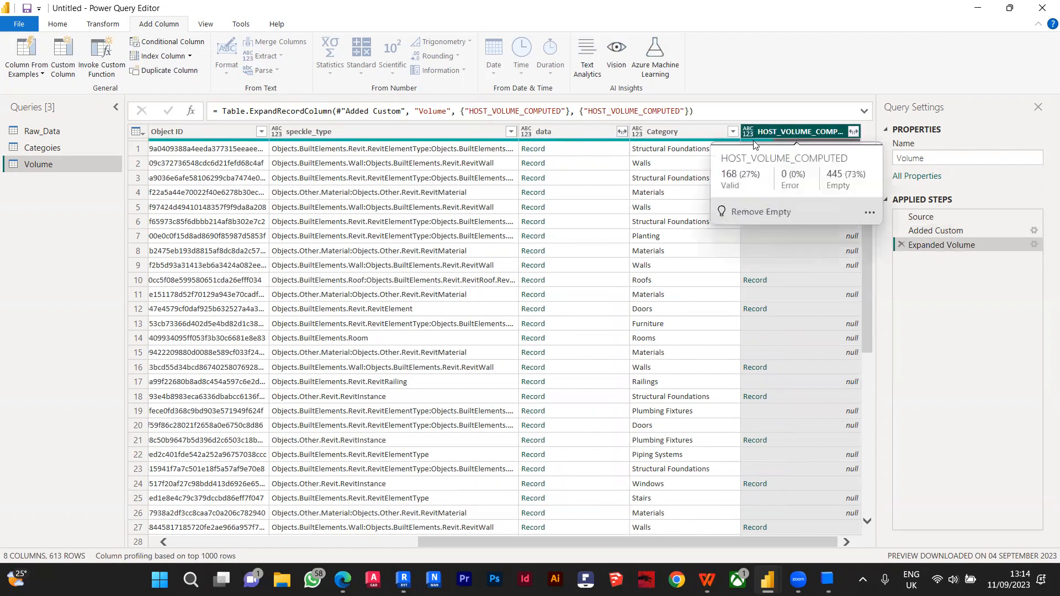
pyautogui.click(756, 214)
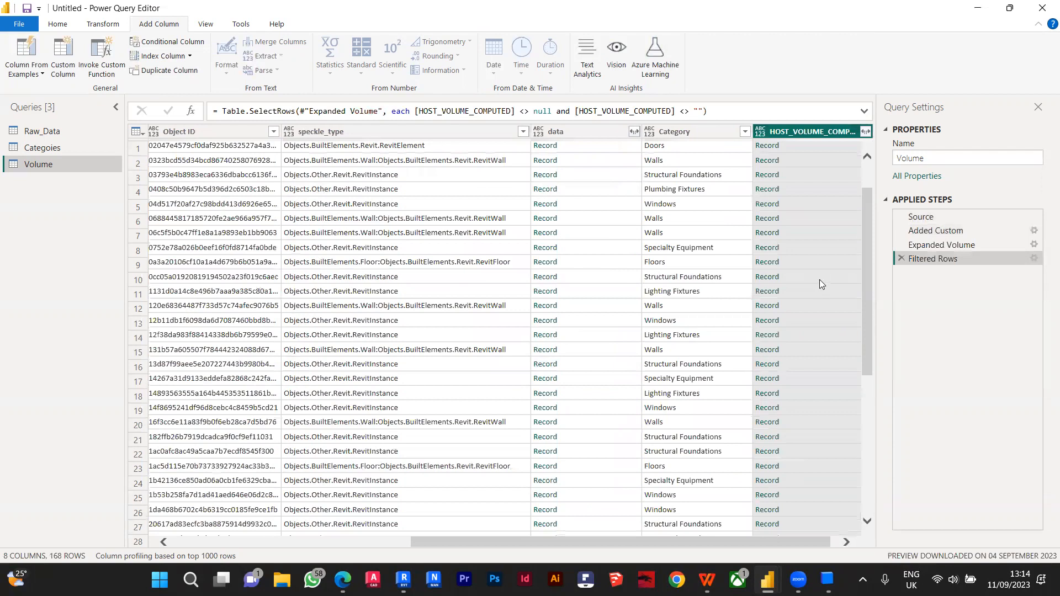
# Step: Inspect a HOST_VOLUME_COMPUTED record, then expand the column to only its value field, without the original column name as prefix
pyautogui.click(793, 148)
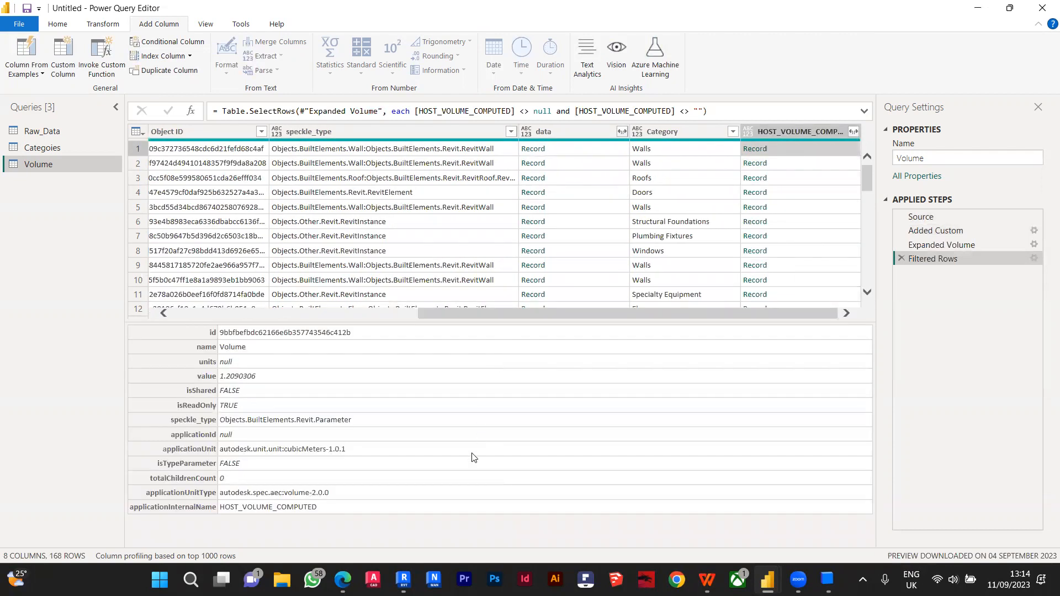
pyautogui.click(857, 134)
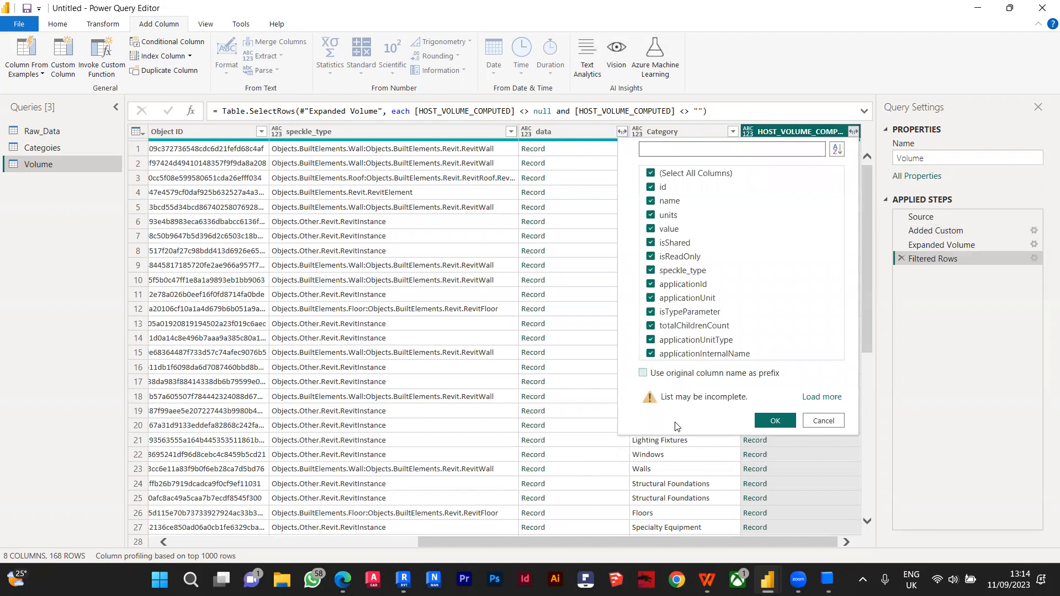
pyautogui.click(666, 174)
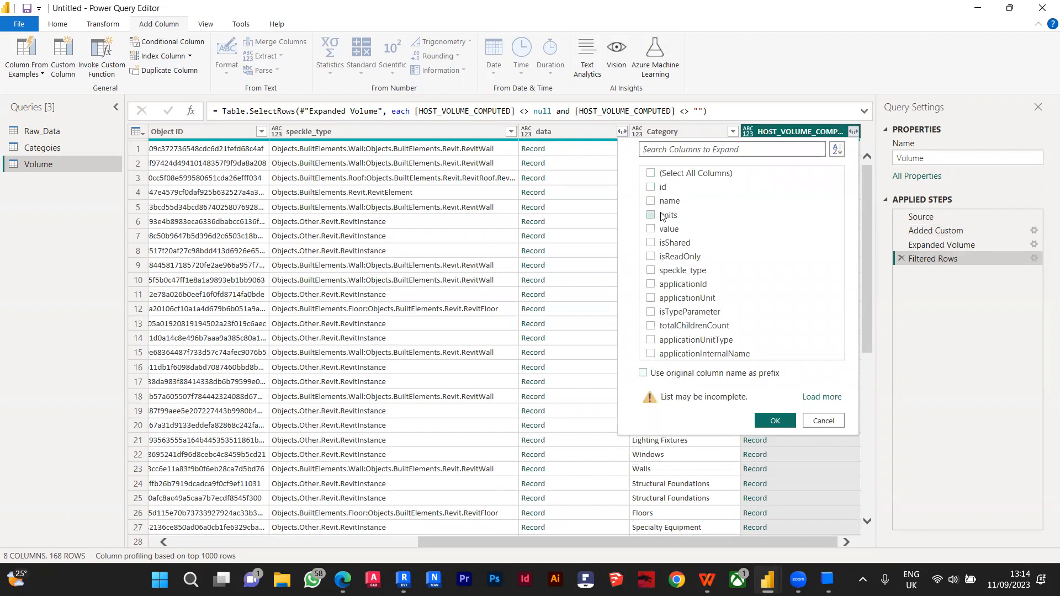
pyautogui.click(653, 229)
pyautogui.click(794, 421)
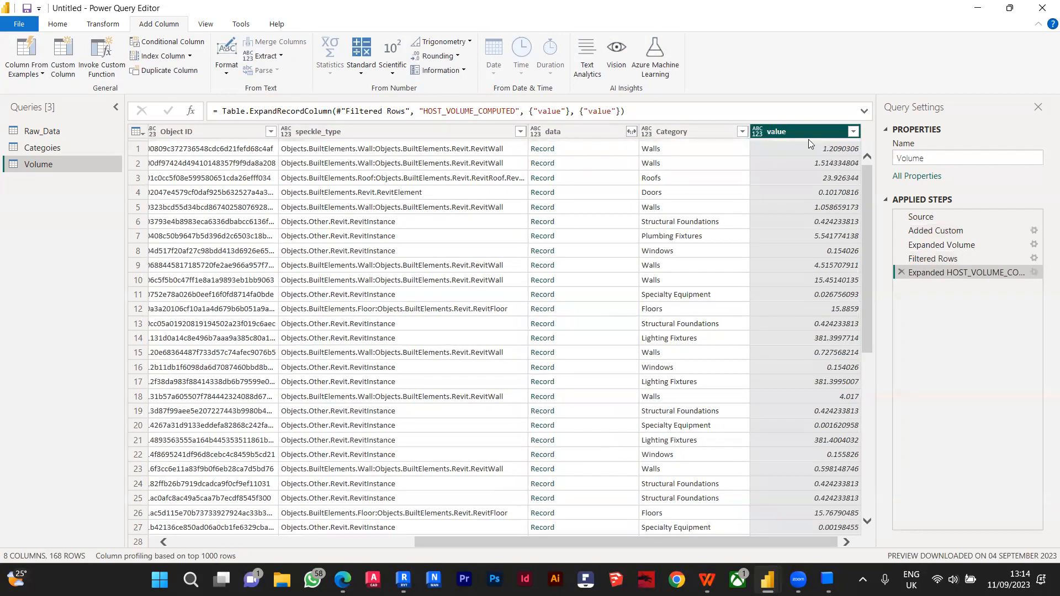
# Step: Rename the value column to Volume and set its data type to decimal number
pyautogui.doubleClick(800, 133)
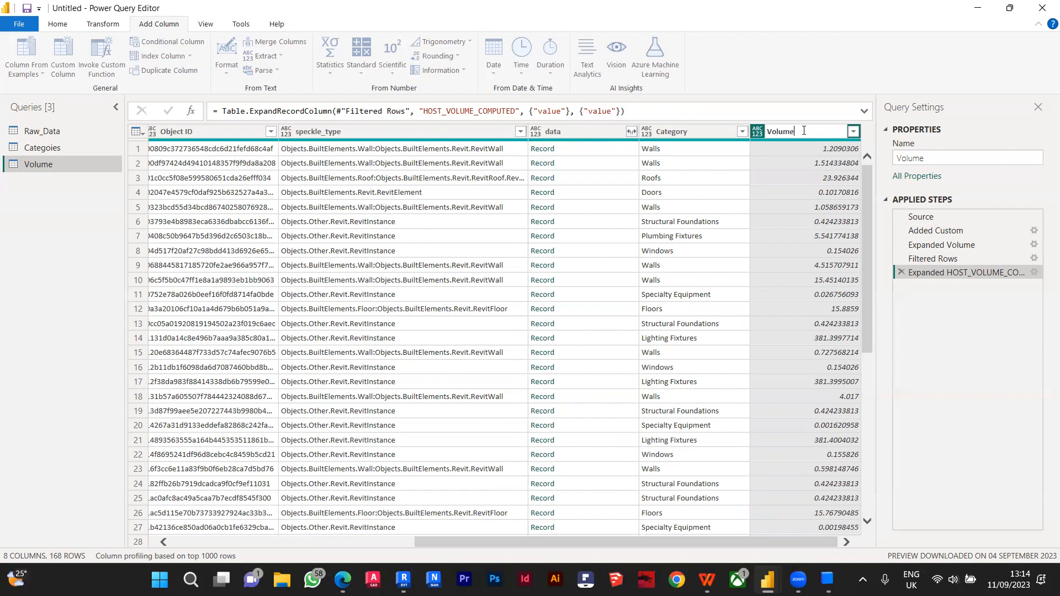
pyautogui.press('Return')
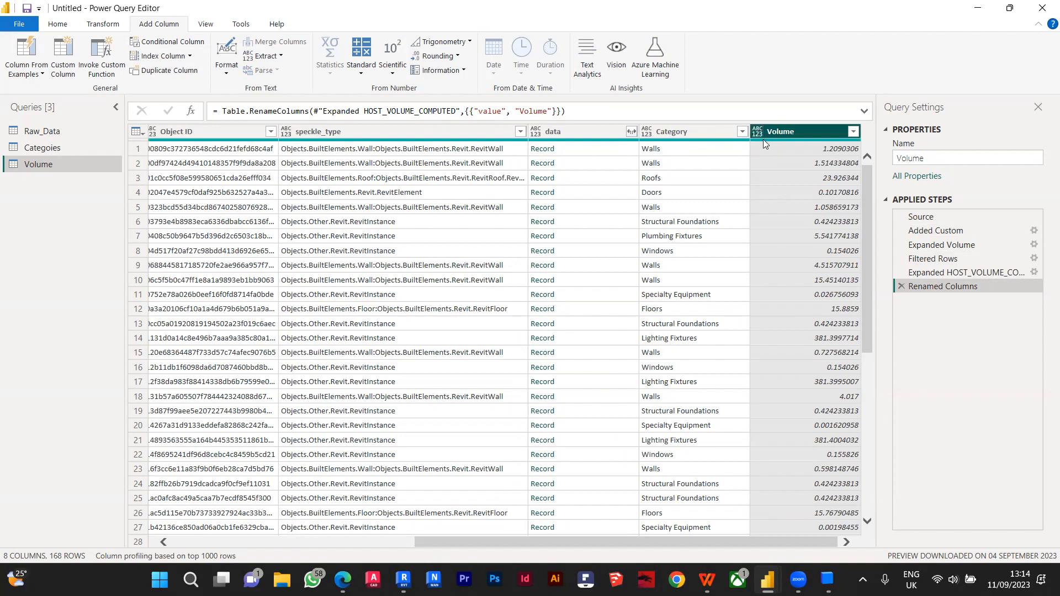
pyautogui.click(756, 132)
pyautogui.click(786, 147)
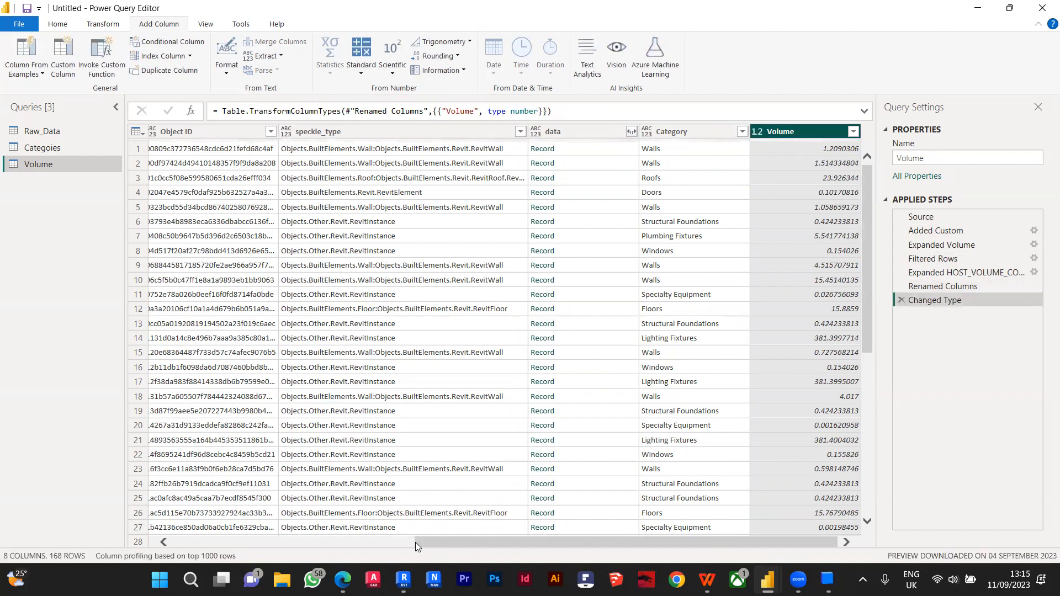
pyautogui.scroll(2, 17, 57)
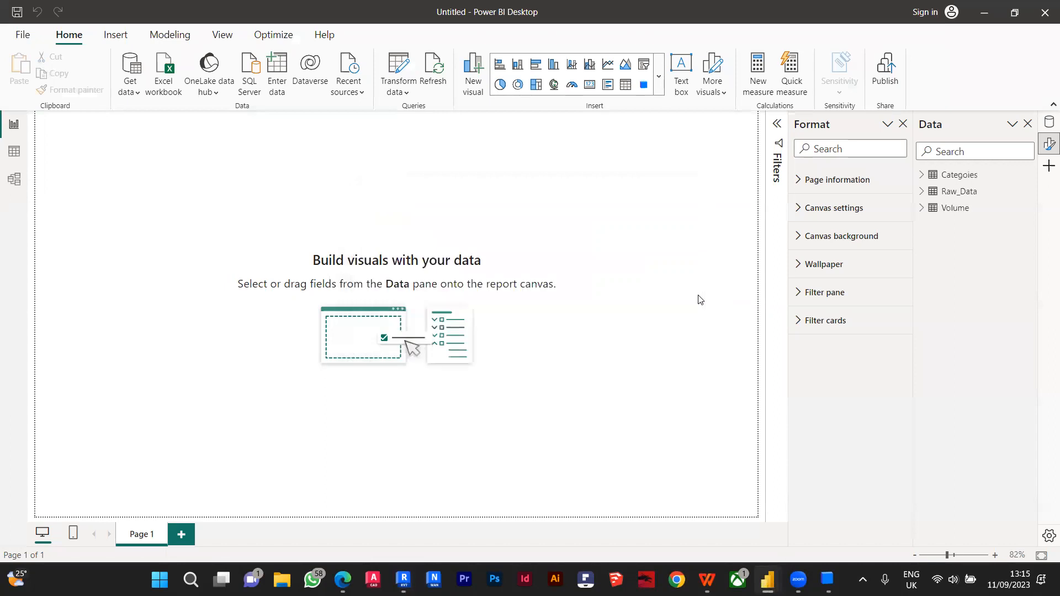
# Step: Add an enlarged Speckle PowerBI 3D Visual to the page and assign Raw_Data's Commit Object ID, Stream URL and Object ID to the matching wells
pyautogui.click(640, 86)
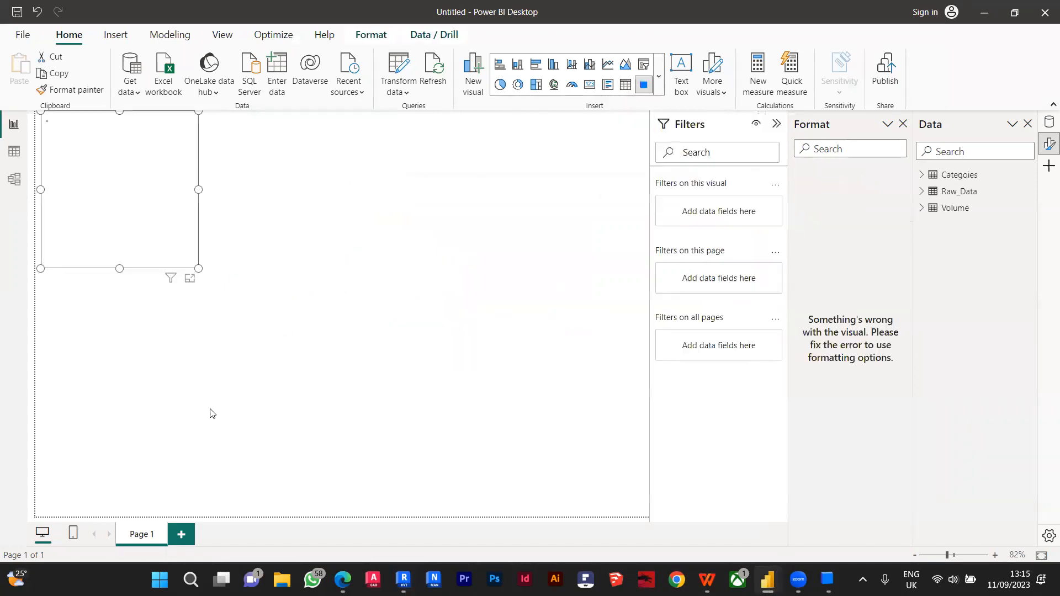
pyautogui.moveTo(168, 245); pyautogui.dragTo(250, 386)
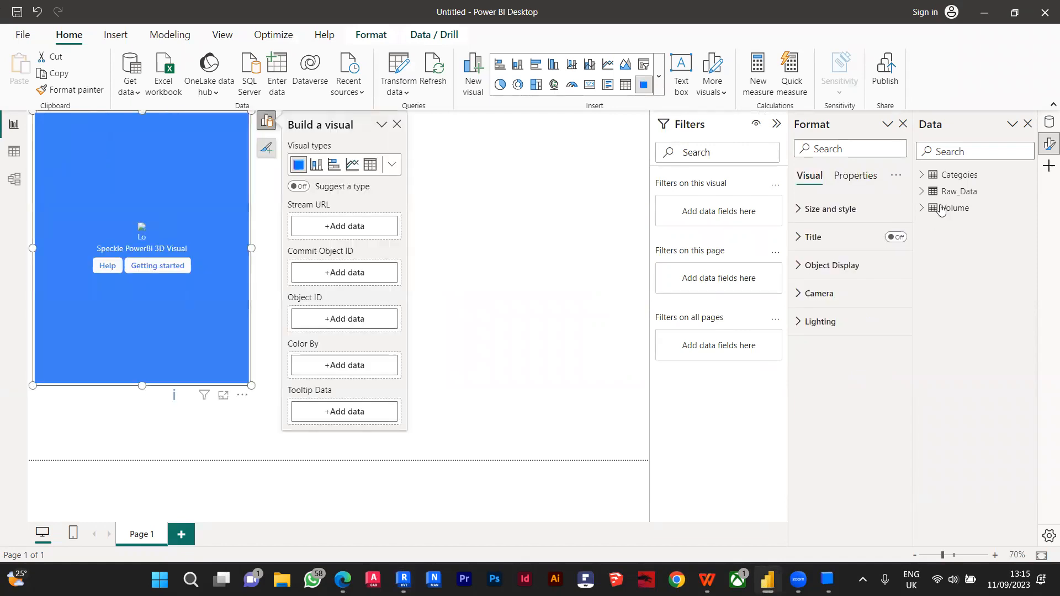
pyautogui.click(921, 192)
pyautogui.moveTo(979, 213); pyautogui.dragTo(356, 272)
pyautogui.moveTo(956, 275); pyautogui.dragTo(347, 226)
pyautogui.moveTo(988, 249); pyautogui.dragTo(350, 366)
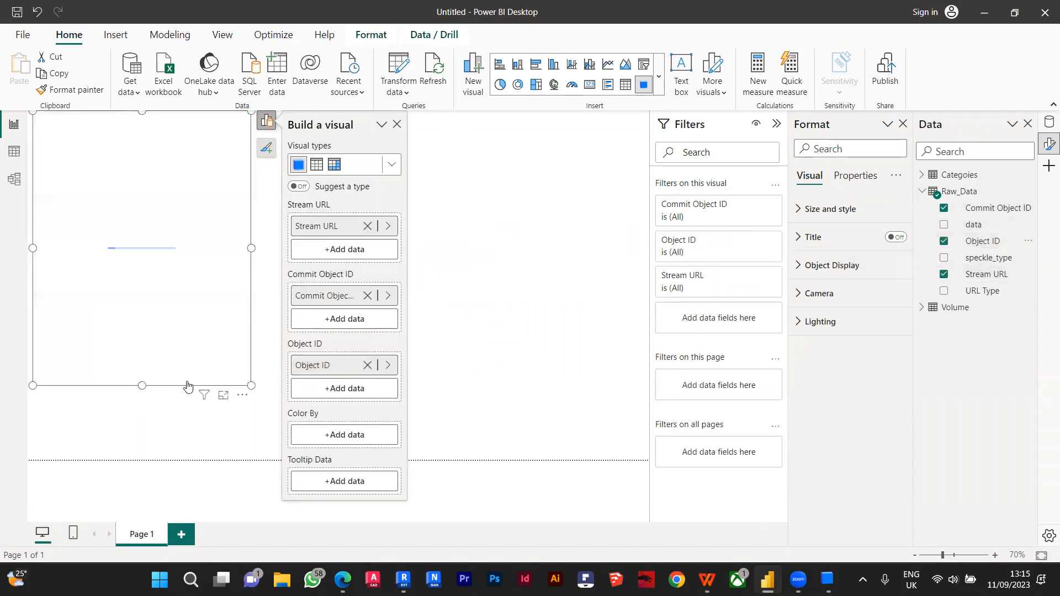
# Step: Toggle the Cast shadows option in the 3D visual's lighting settings and orbit the model to check it
pyautogui.click(816, 330)
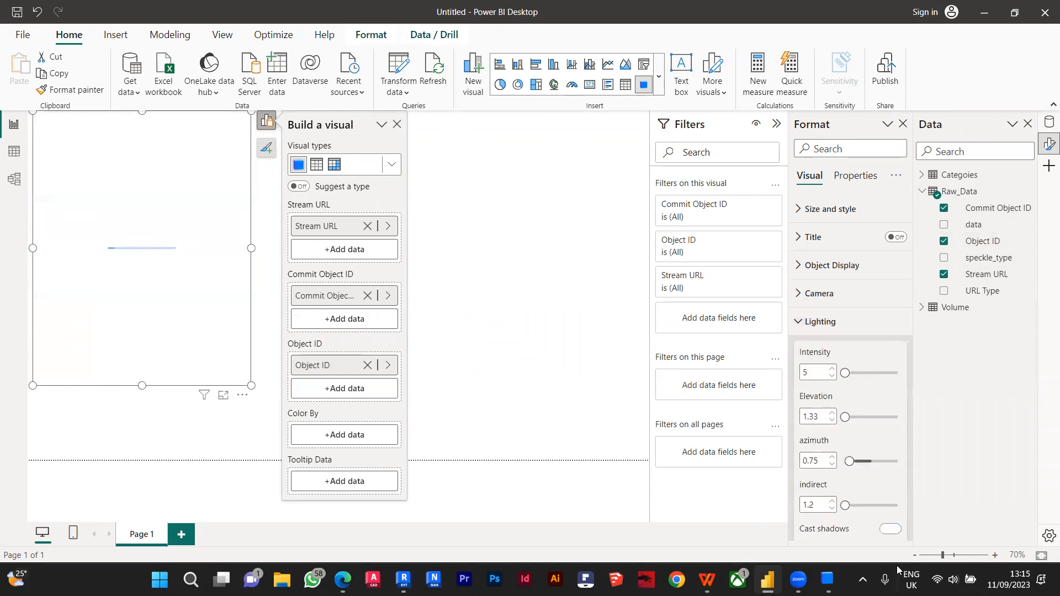
pyautogui.click(891, 528)
pyautogui.scroll(-1, 896, 511)
pyautogui.click(893, 501)
pyautogui.scroll(4, 164, 316)
pyautogui.moveTo(164, 310)
pyautogui.mouseDown()
pyautogui.moveTo(203, 326)
pyautogui.moveTo(180, 353)
pyautogui.moveTo(183, 309)
pyautogui.mouseUp()
# Step: Set the 3D visual's background to a blue theme color with 55% transparency
pyautogui.click(825, 275)
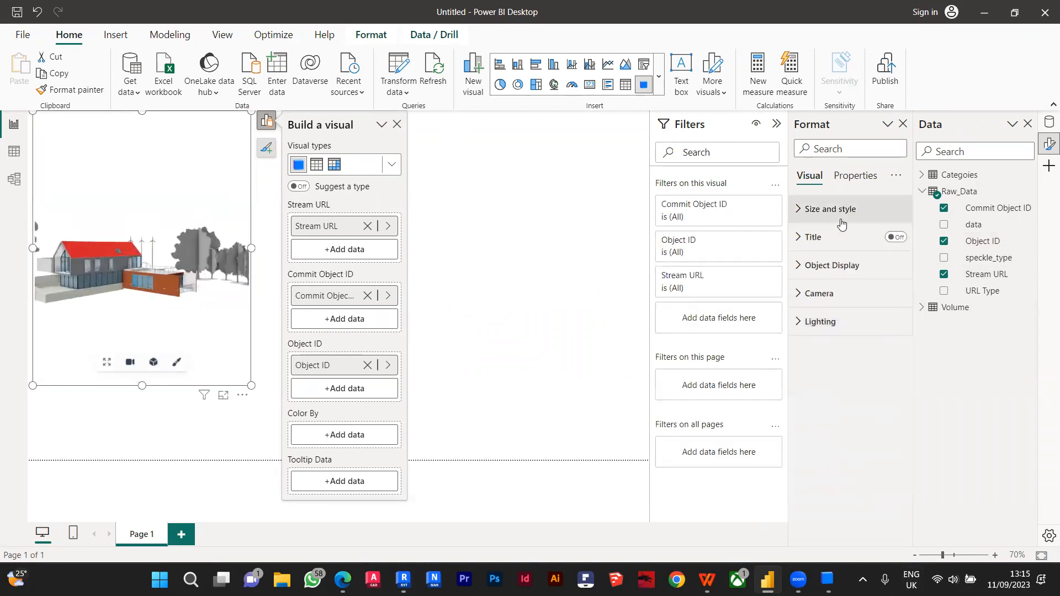
pyautogui.click(841, 215)
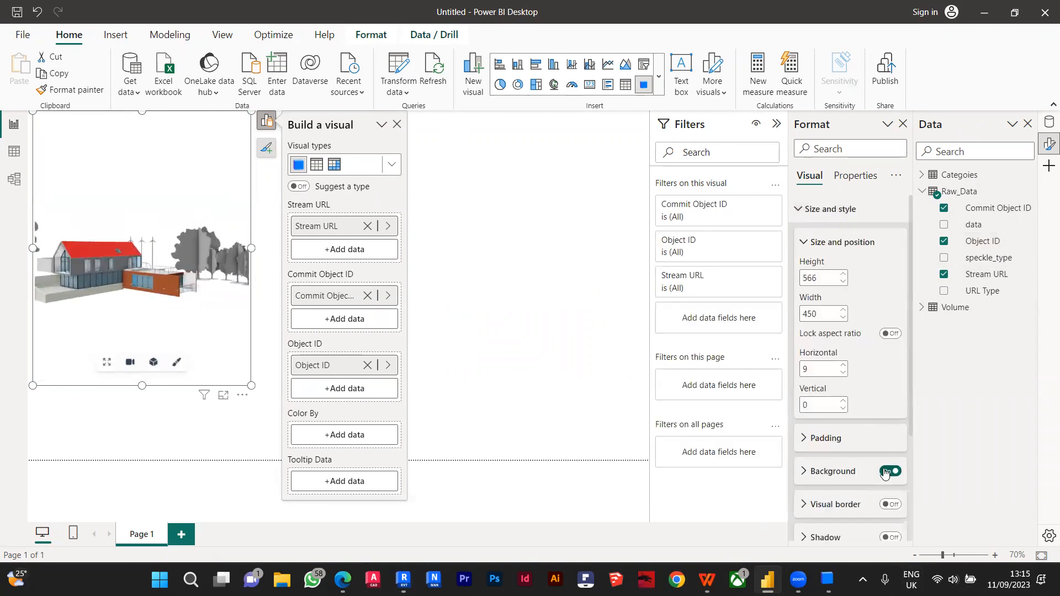
pyautogui.click(833, 471)
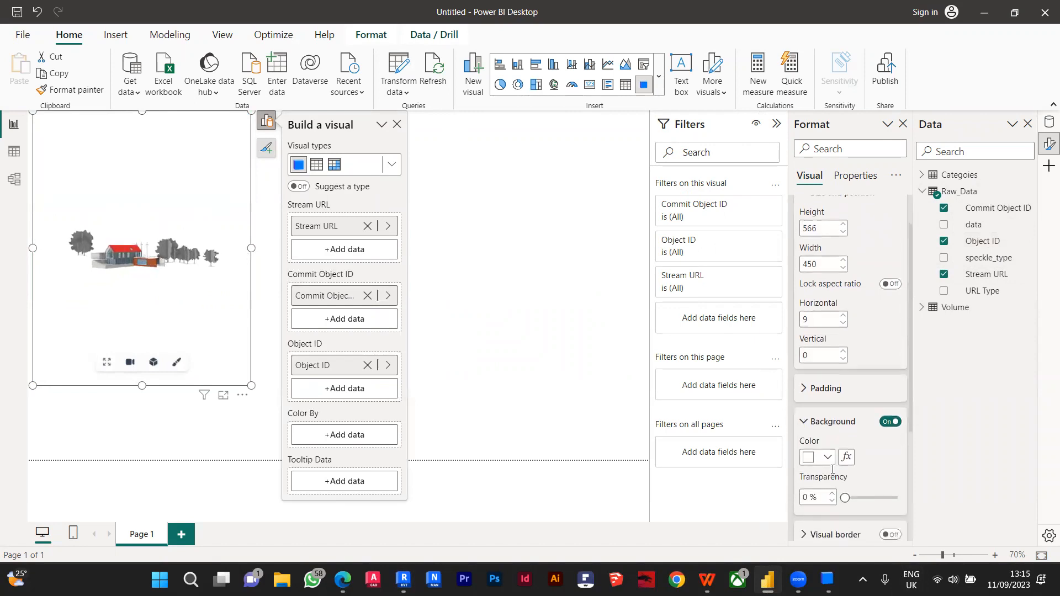
pyautogui.click(823, 456)
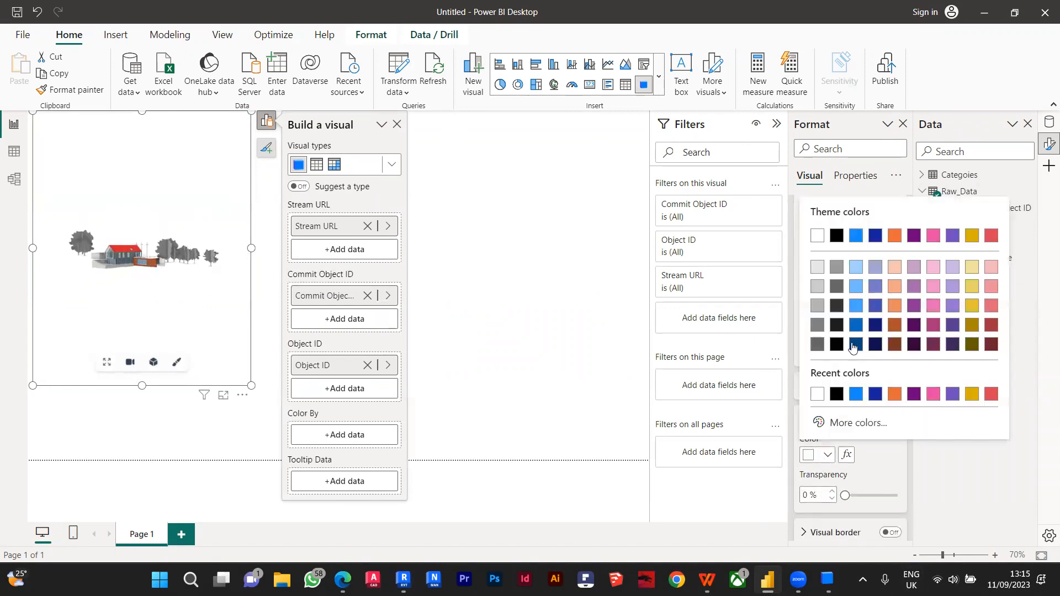
pyautogui.click(857, 313)
pyautogui.moveTo(846, 496); pyautogui.dragTo(873, 496)
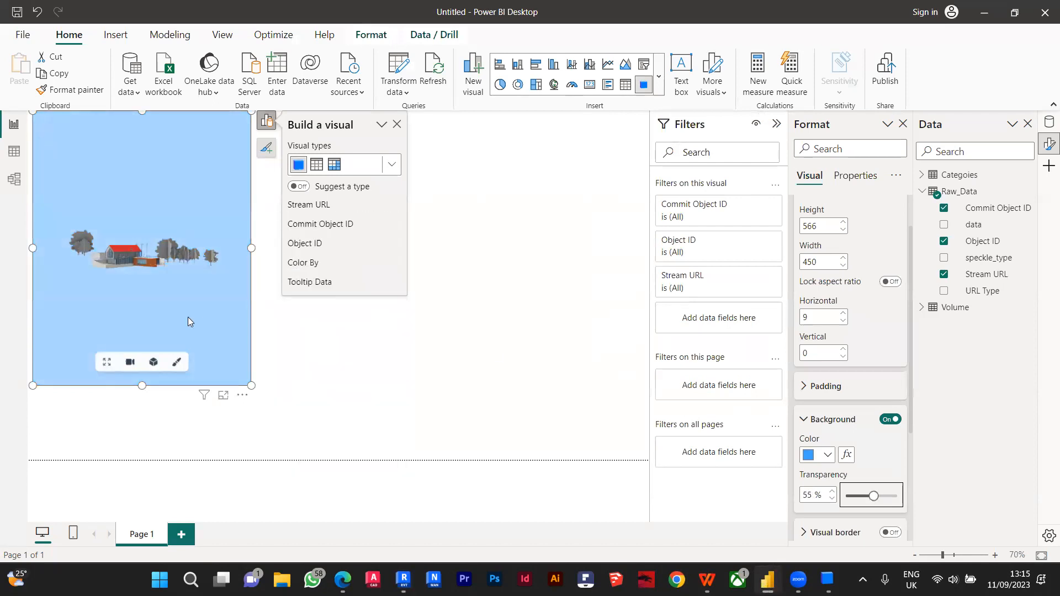
# Step: Enlarge the 3D visual to about 629 wide by 720 high so it spans the full page height
pyautogui.click(273, 381)
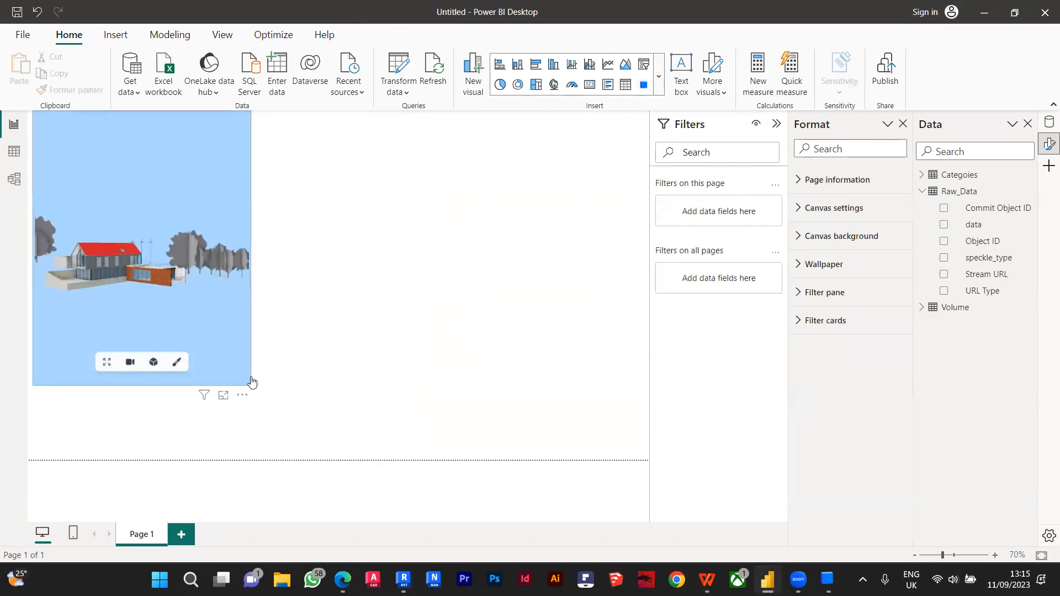
pyautogui.click(250, 380)
pyautogui.moveTo(251, 386); pyautogui.dragTo(338, 460)
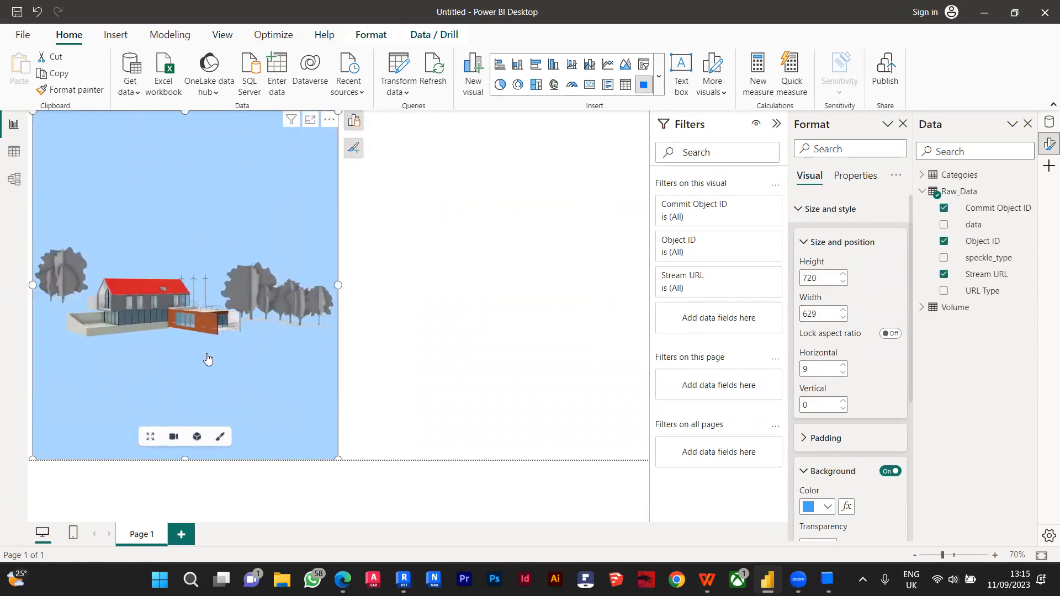
# Step: Add a treemap beside the 3D visual, using the Categoies table's Category field as category and its count as values
pyautogui.click(517, 280)
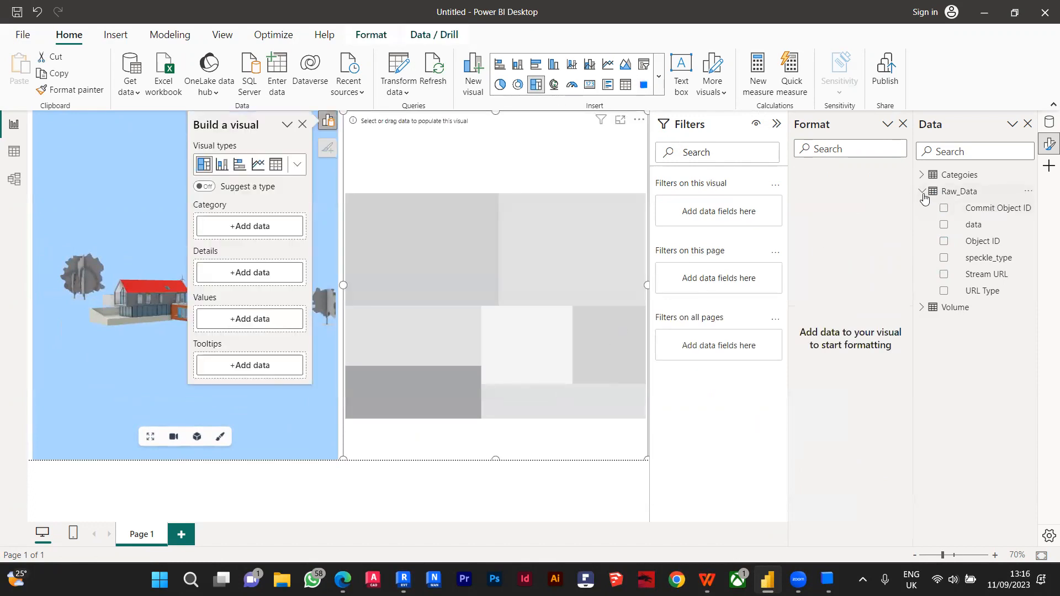
pyautogui.click(921, 191)
pyautogui.click(921, 175)
pyautogui.moveTo(982, 191); pyautogui.dragTo(256, 343)
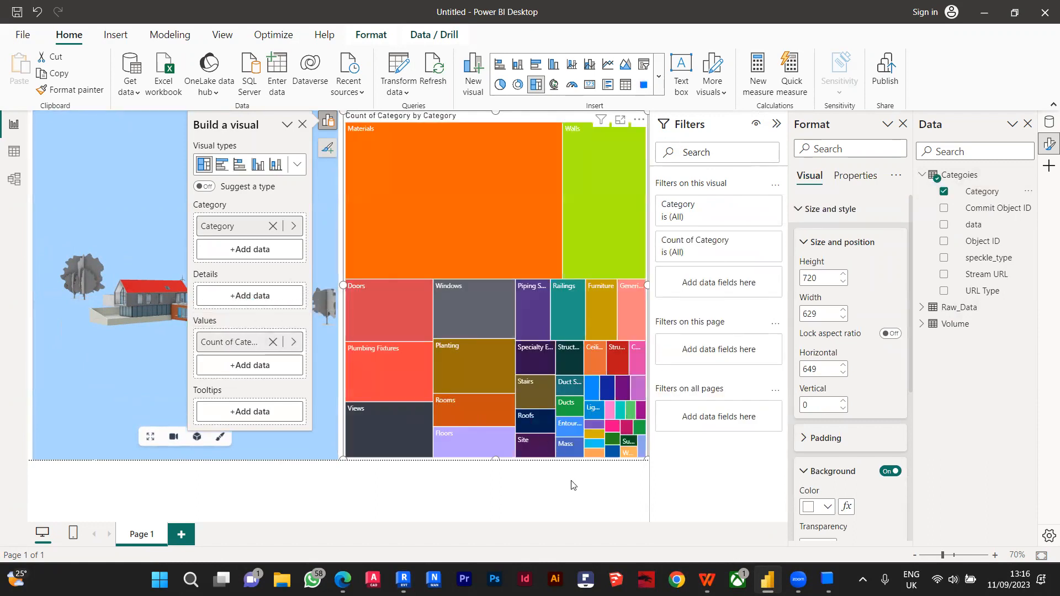
pyautogui.click(662, 486)
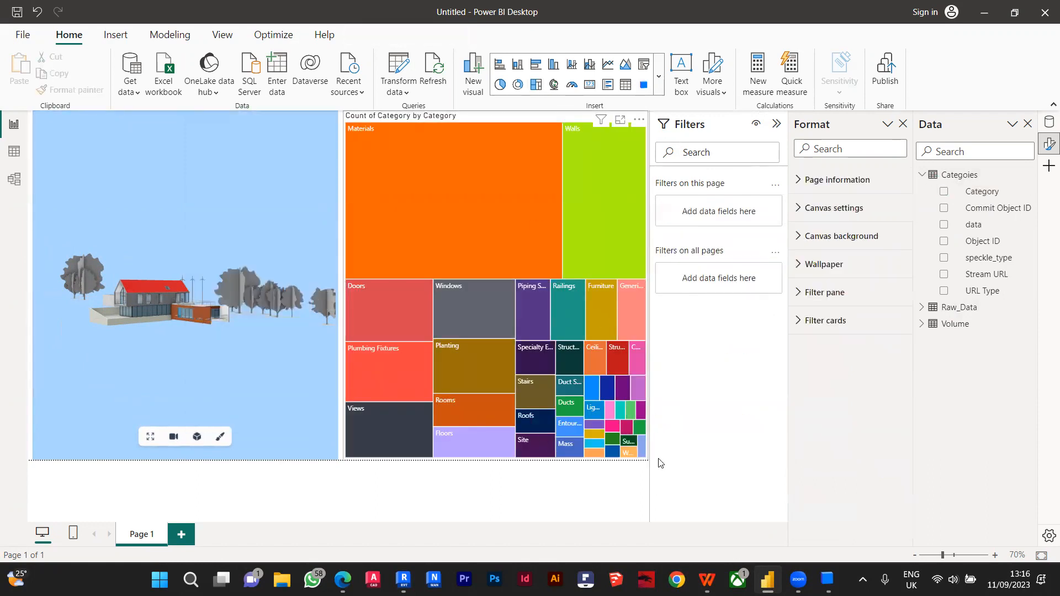
# Step: Shrink the treemap to the upper half of the page, about 359 high
pyautogui.click(507, 250)
pyautogui.click(507, 249)
pyautogui.moveTo(645, 457); pyautogui.dragTo(646, 285)
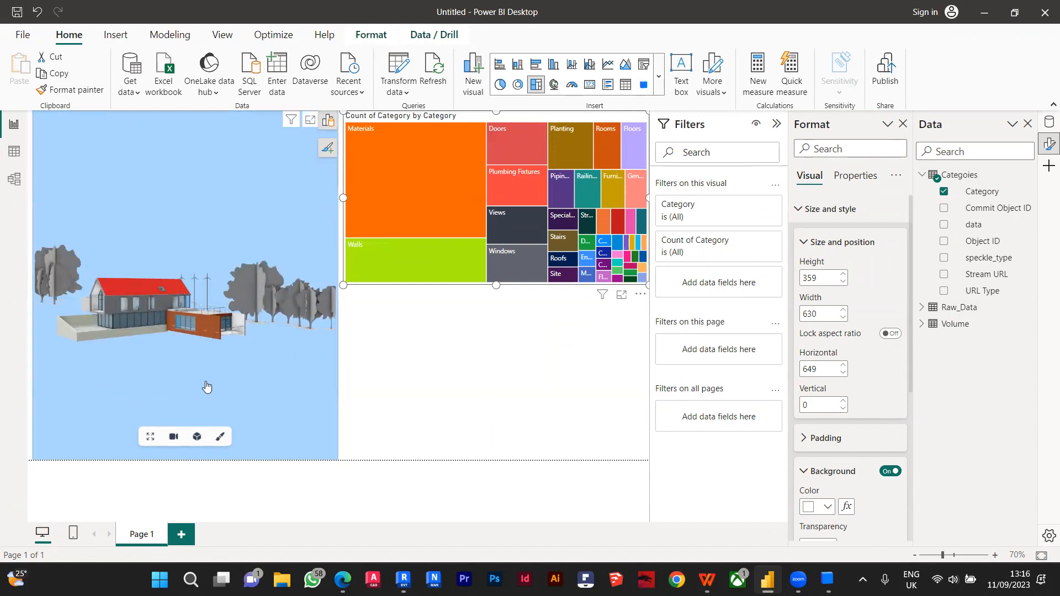
# Step: Try coloring the 3D visual by the Categoies table's Category field, and remove the field again
pyautogui.click(329, 127)
pyautogui.click(353, 121)
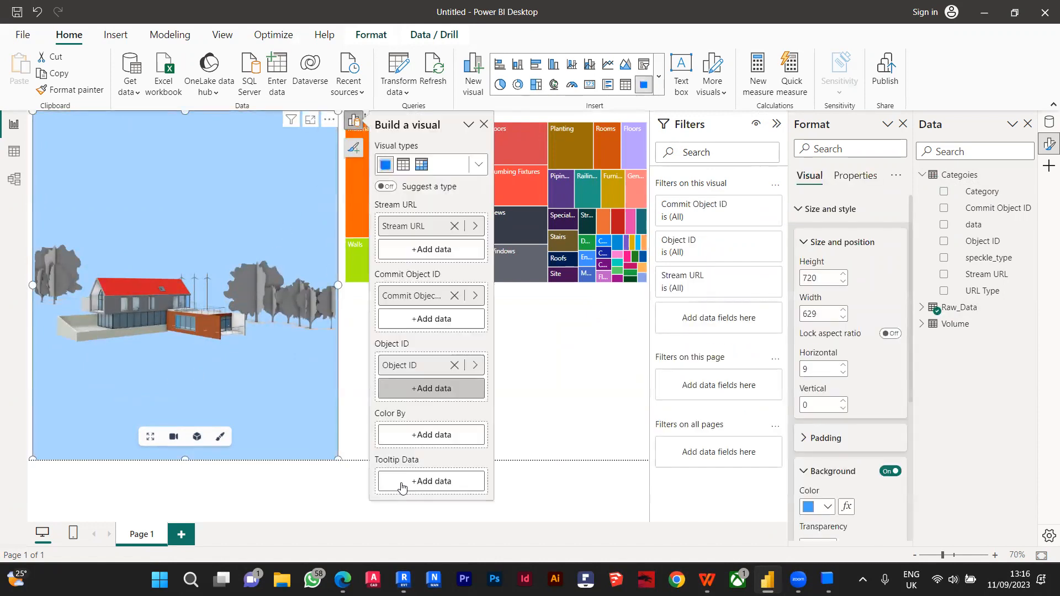
pyautogui.moveTo(991, 195); pyautogui.dragTo(436, 437)
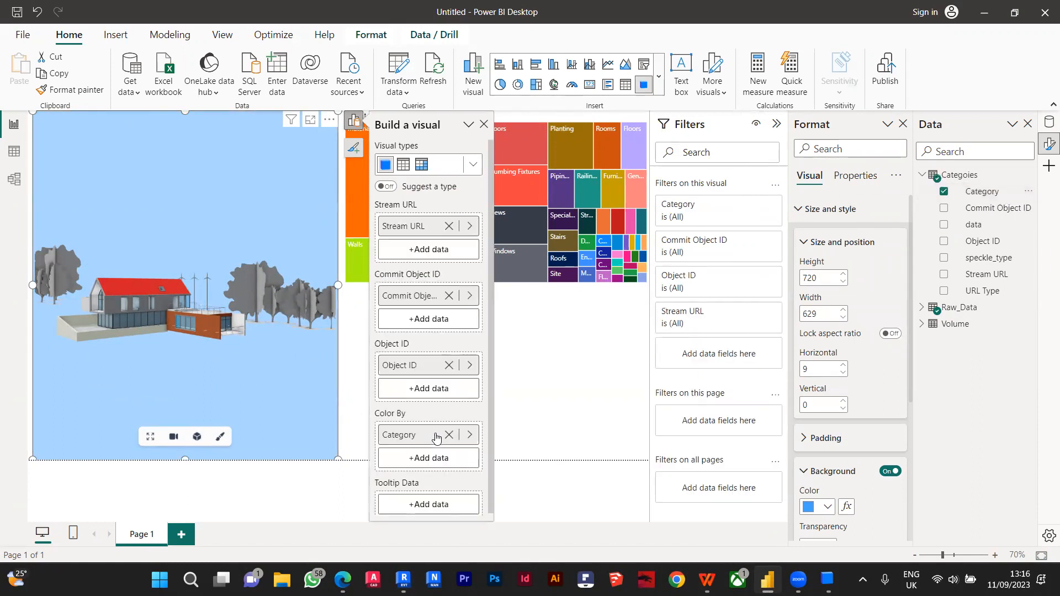
pyautogui.click(450, 436)
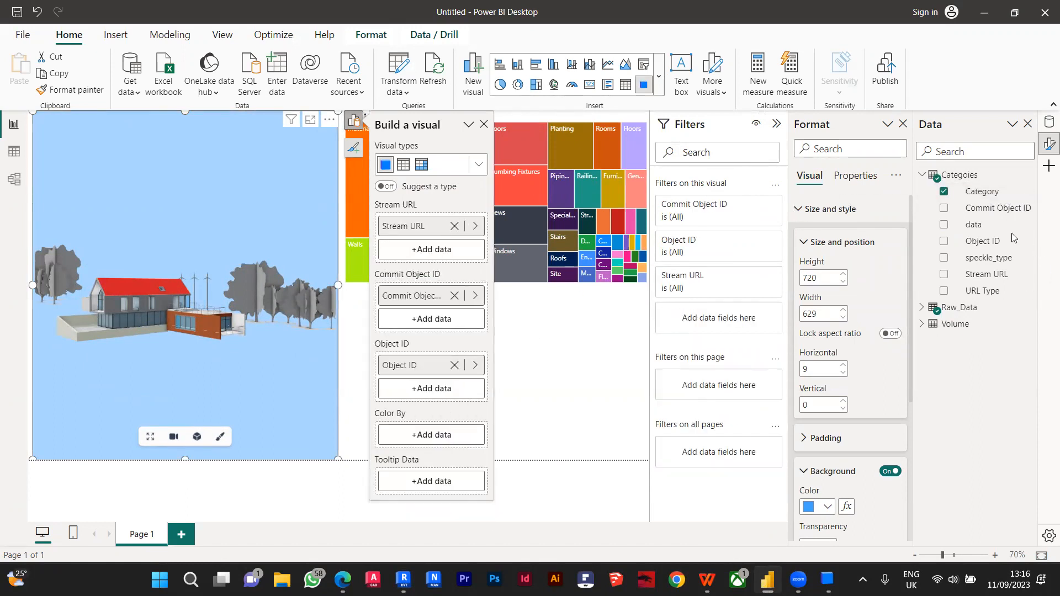
pyautogui.click(922, 174)
pyautogui.click(921, 191)
pyautogui.click(921, 191)
pyautogui.click(564, 344)
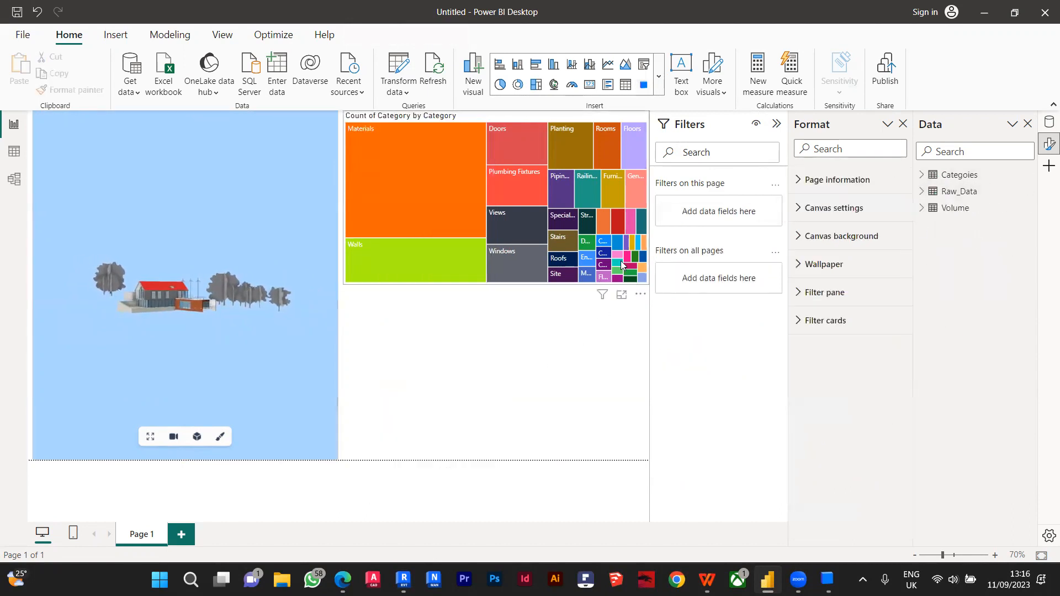
# Step: Add the Categoies table's Category field to the treemap's tooltips
pyautogui.click(642, 125)
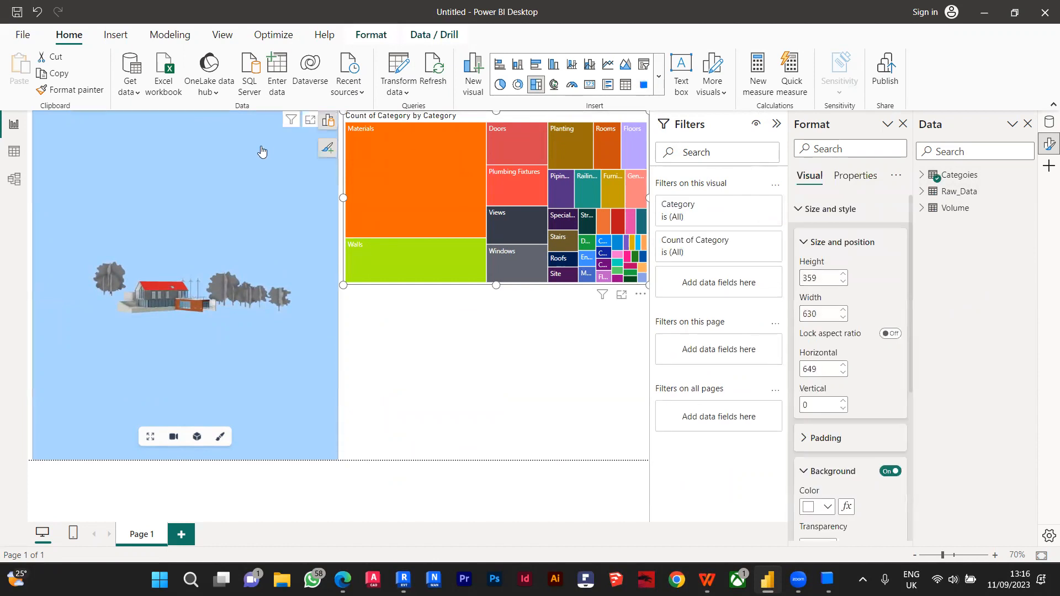
pyautogui.click(327, 121)
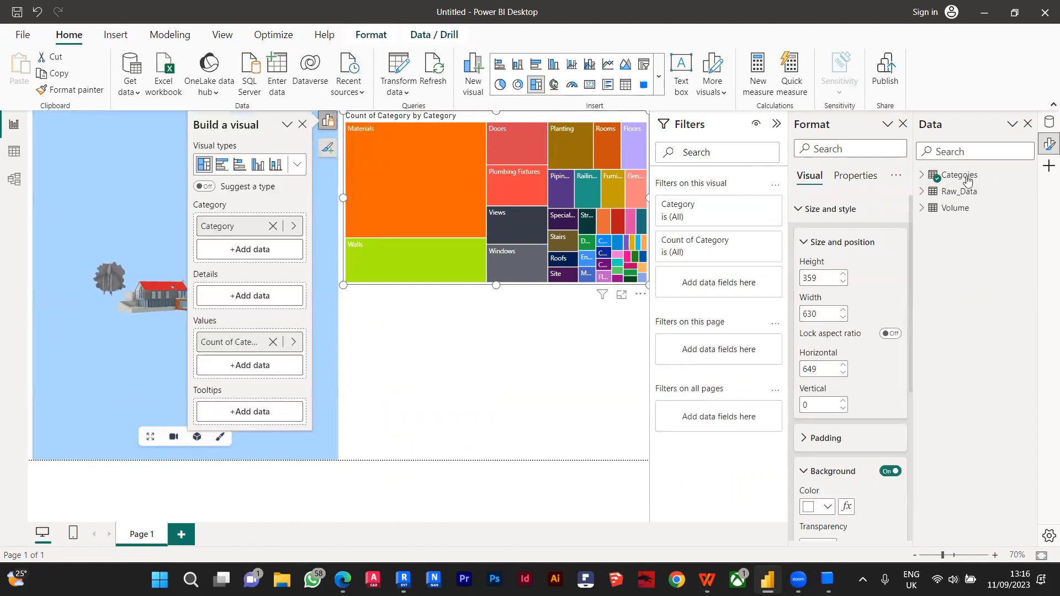
pyautogui.click(921, 174)
pyautogui.moveTo(979, 196); pyautogui.dragTo(251, 412)
pyautogui.click(415, 351)
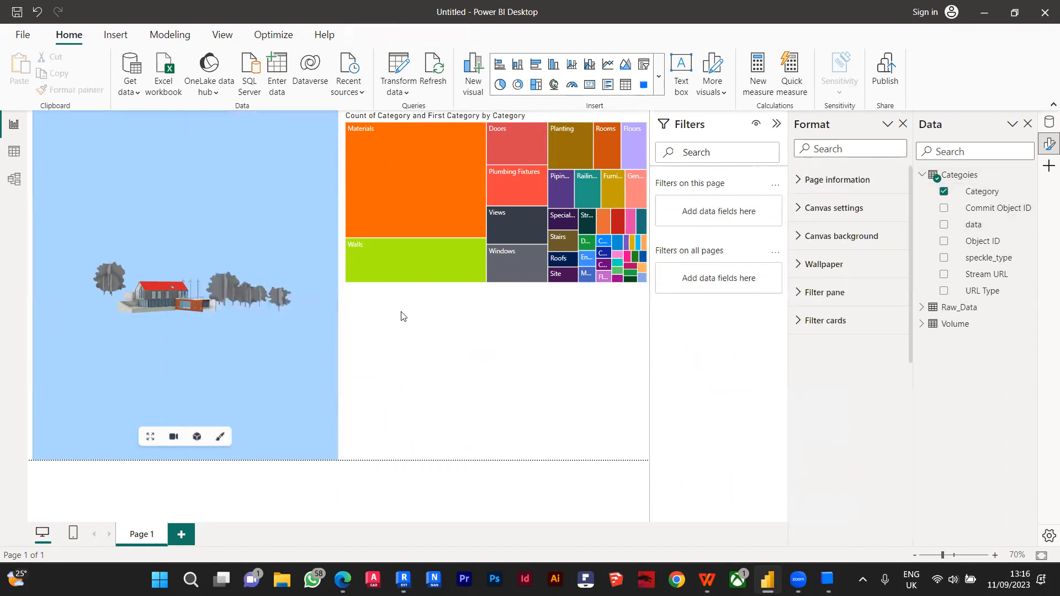
# Step: Check the treemap's tooltips for several categories, orbit the 3D model, and test the Materials selection before clearing it
pyautogui.moveTo(427, 192)
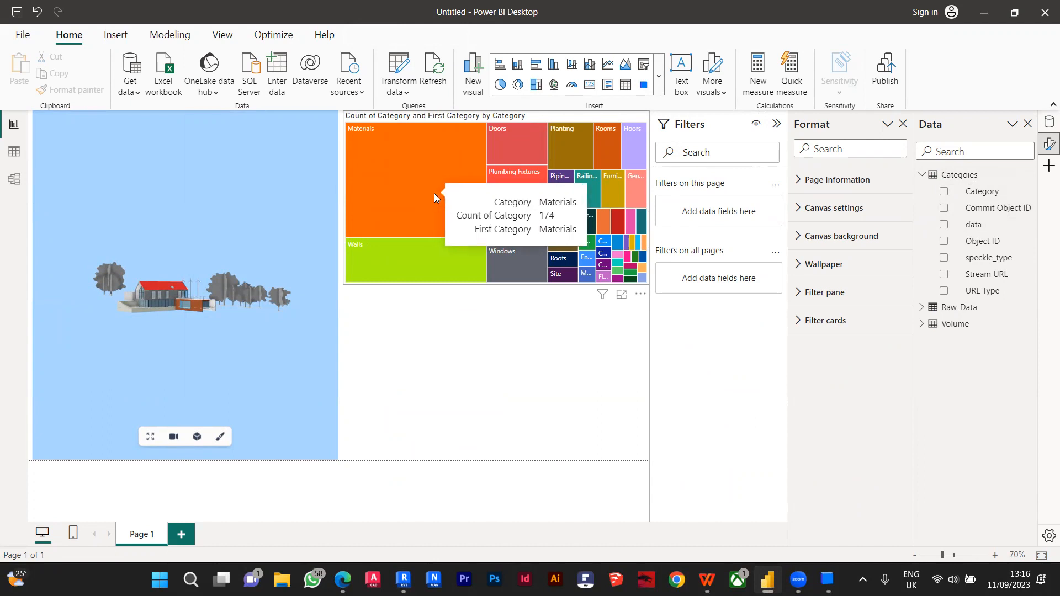
pyautogui.moveTo(521, 151)
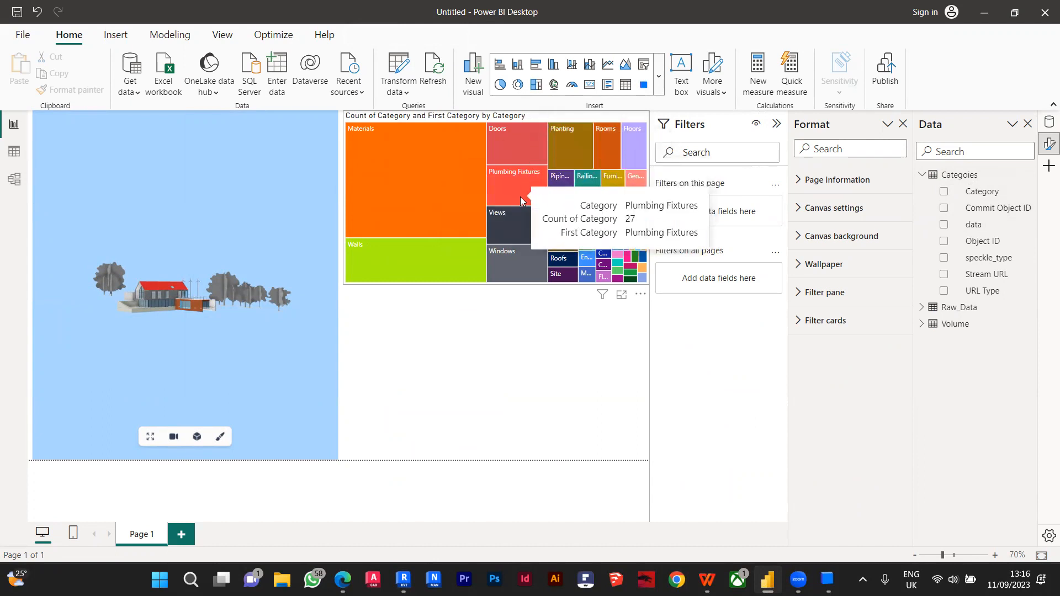
pyautogui.moveTo(521, 242)
pyautogui.moveTo(166, 343); pyautogui.dragTo(215, 363)
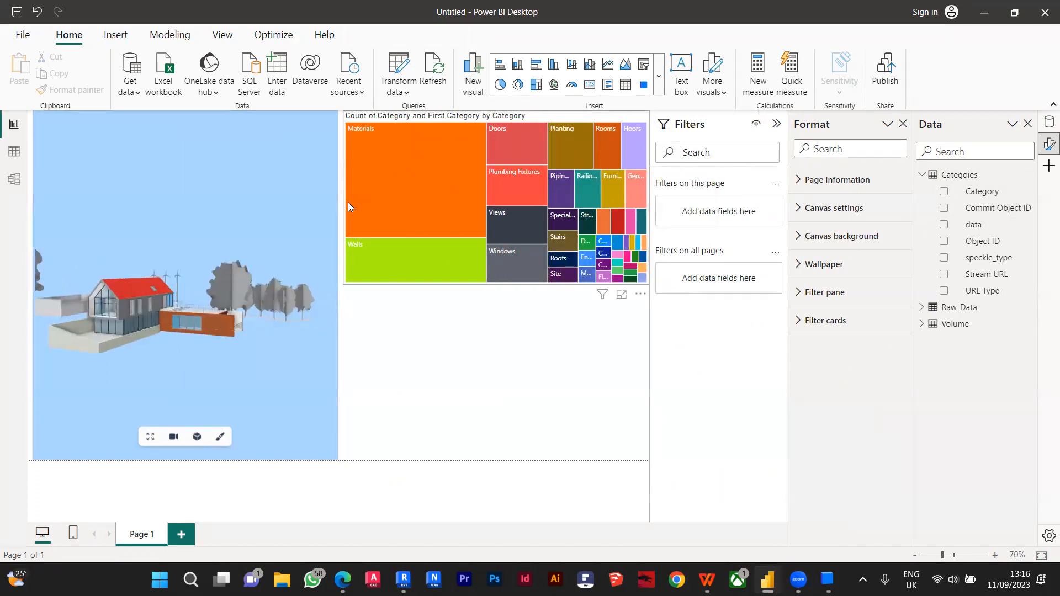
pyautogui.click(349, 204)
pyautogui.click(495, 340)
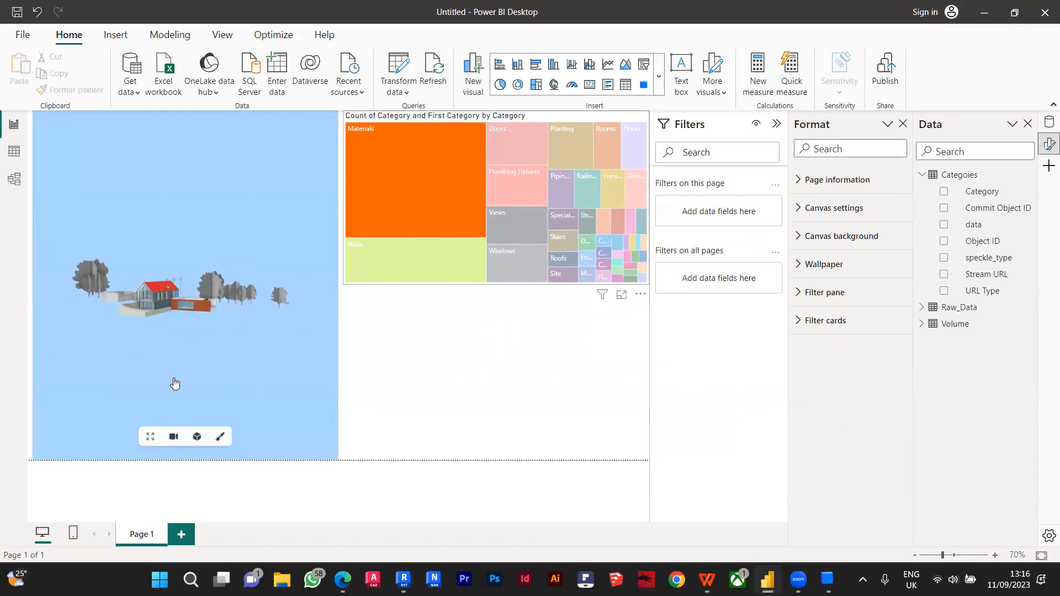
pyautogui.click(416, 221)
pyautogui.scroll(3, 192, 372)
# Step: Insert a table visual below the treemap and fill it with the Volume table's Category and Volume fields
pyautogui.click(554, 351)
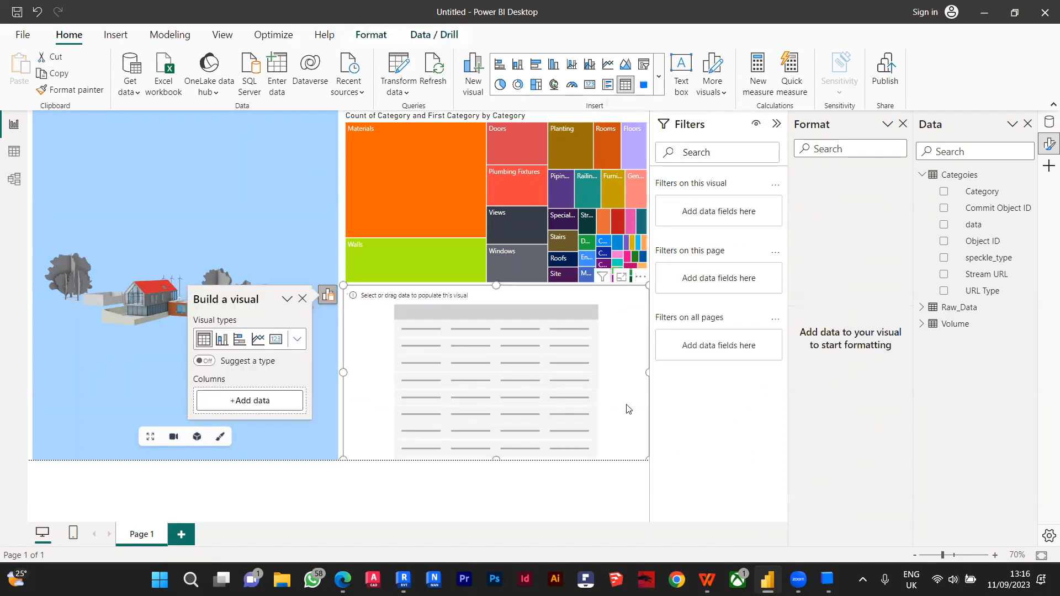
pyautogui.click(922, 176)
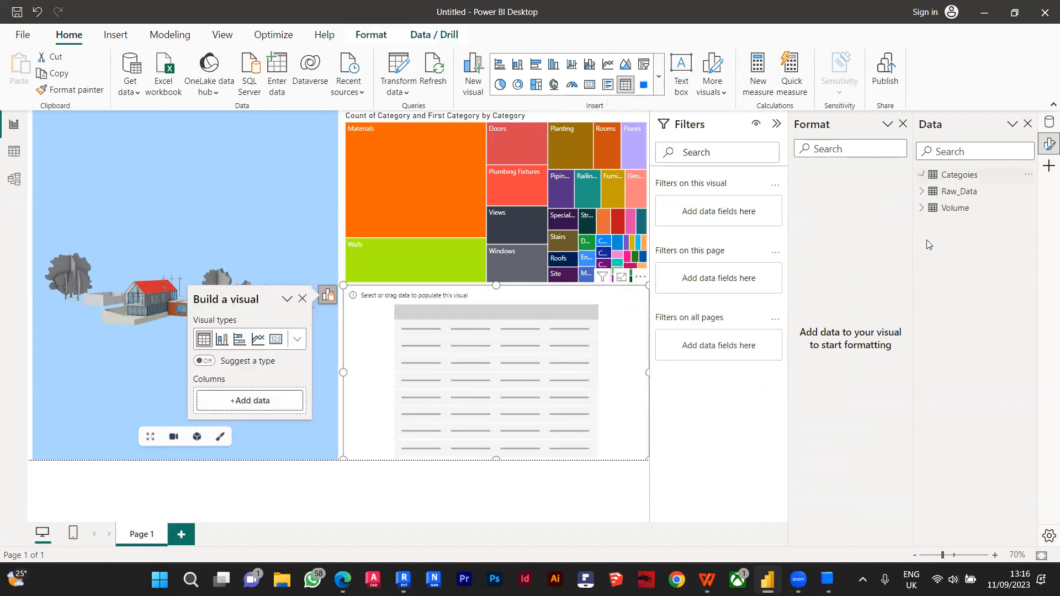
pyautogui.click(921, 209)
pyautogui.moveTo(980, 230); pyautogui.dragTo(264, 399)
pyautogui.moveTo(979, 340); pyautogui.dragTo(301, 417)
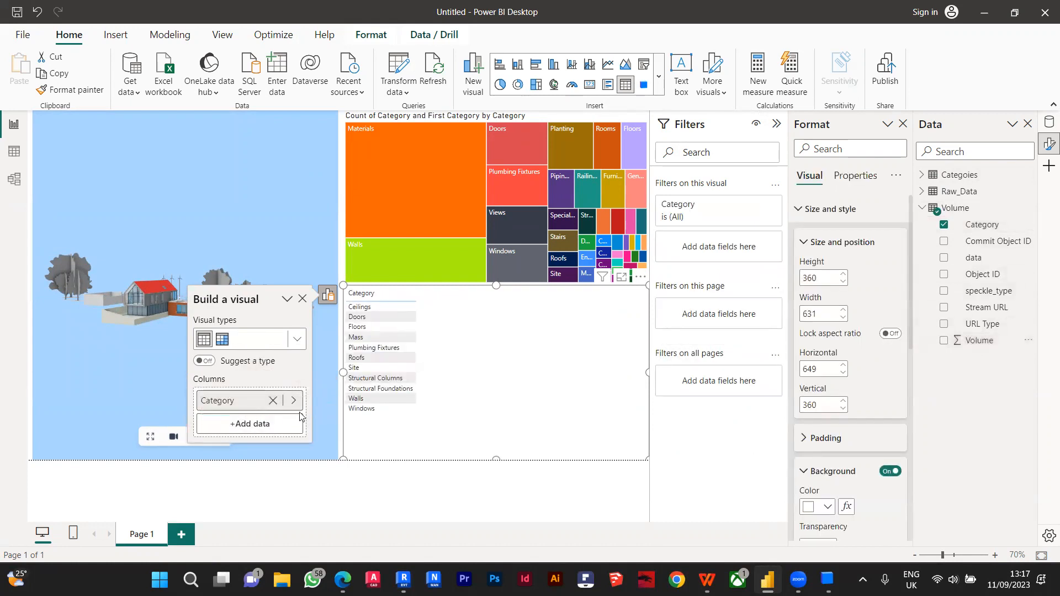
pyautogui.moveTo(979, 340); pyautogui.dragTo(257, 426)
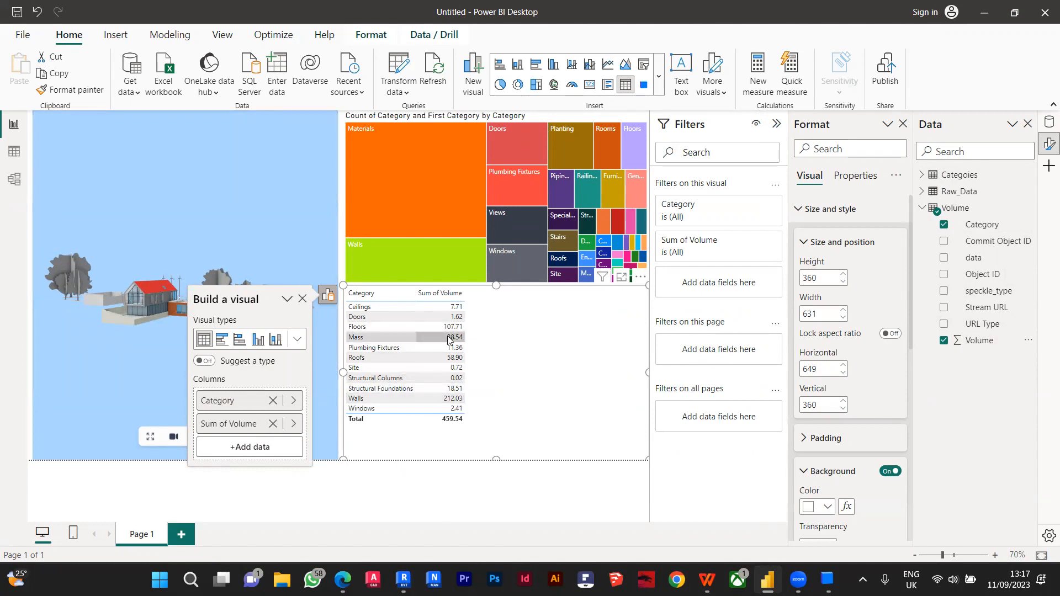
# Step: Test the cross-filtering by selecting the Floors, Mass and Ceilings rows in the volume table, and clear the selection
pyautogui.click(401, 326)
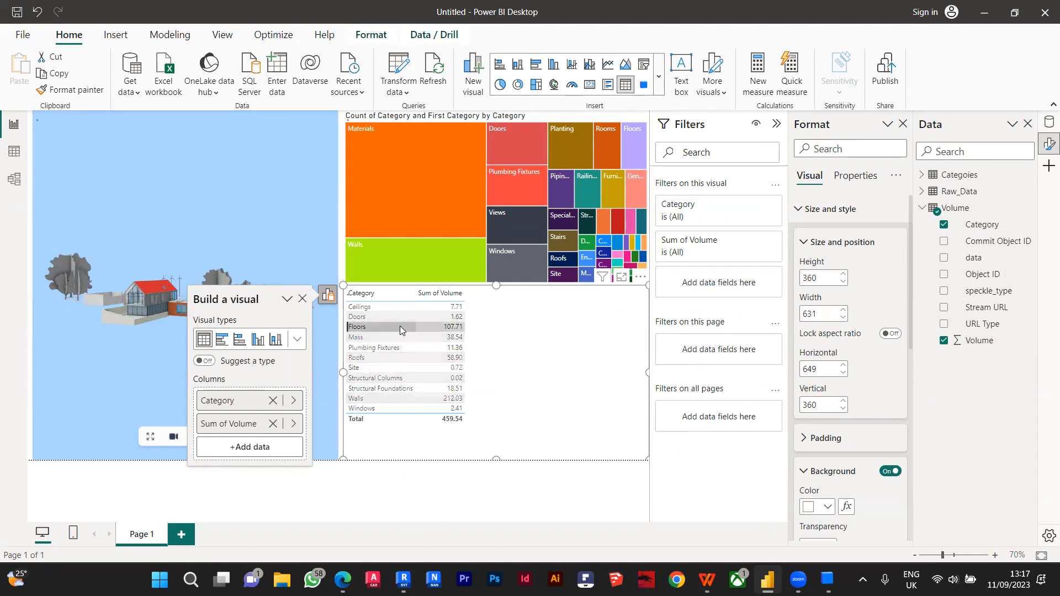
pyautogui.click(303, 299)
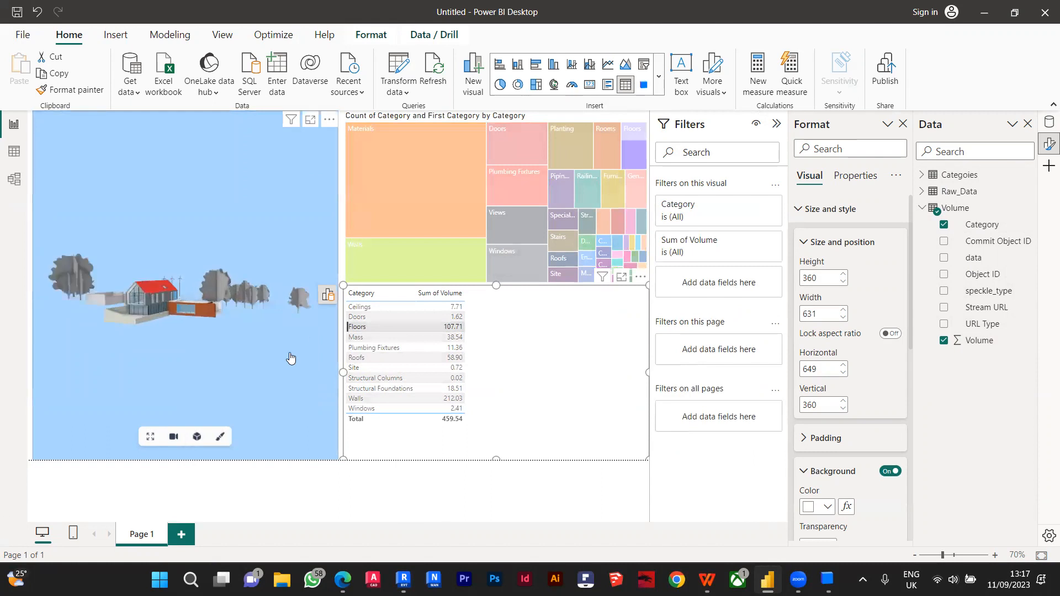
pyautogui.click(378, 337)
pyautogui.click(382, 310)
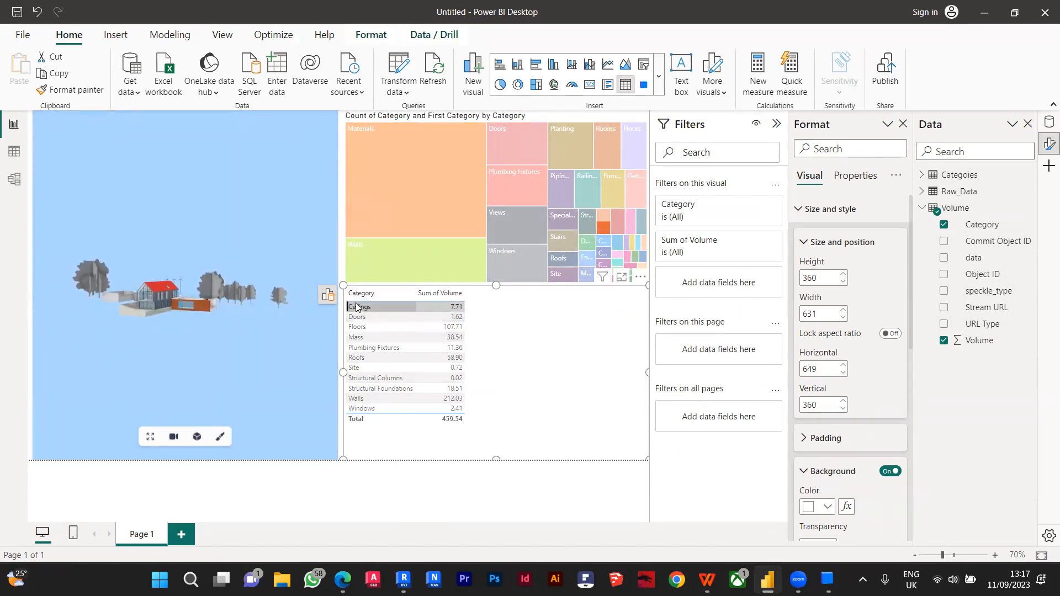
pyautogui.click(368, 308)
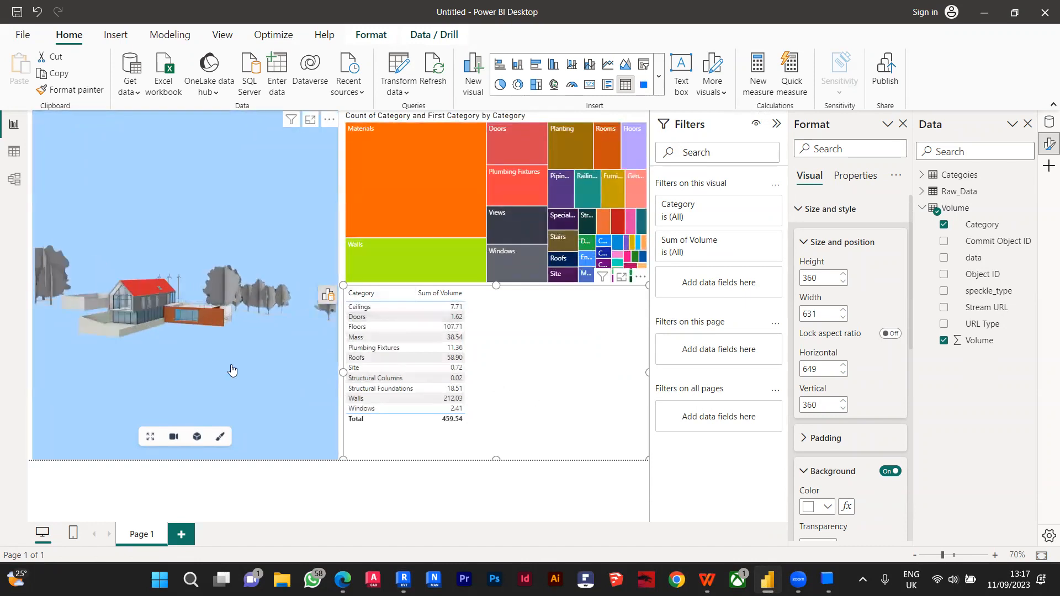
# Step: Review the fields assigned to the 3D visual and deselect it
pyautogui.click(287, 298)
pyautogui.click(353, 120)
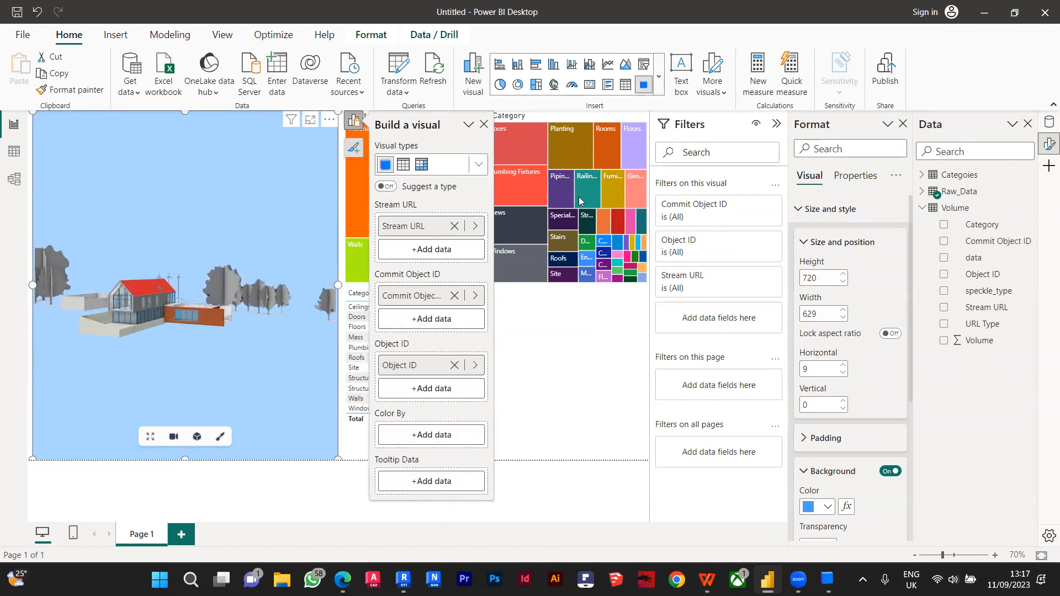
pyautogui.click(484, 127)
pyautogui.click(449, 503)
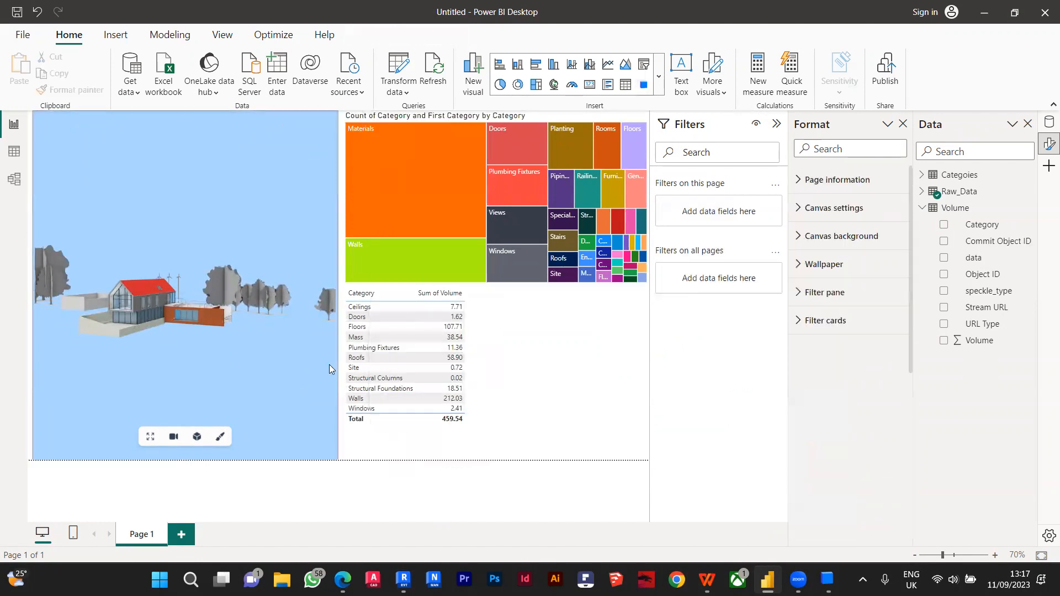
# Step: Check the volumes of the mass element, the orange annex wall and the house roof by selecting each in the 3D model
pyautogui.moveTo(305, 368); pyautogui.dragTo(253, 359)
pyautogui.scroll(3, 253, 360)
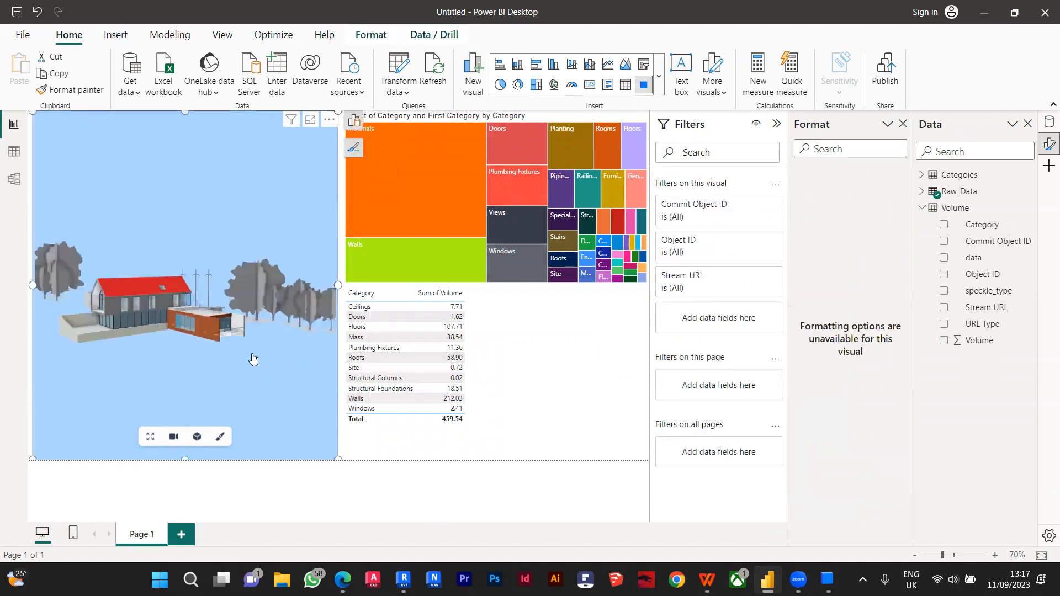
pyautogui.click(95, 329)
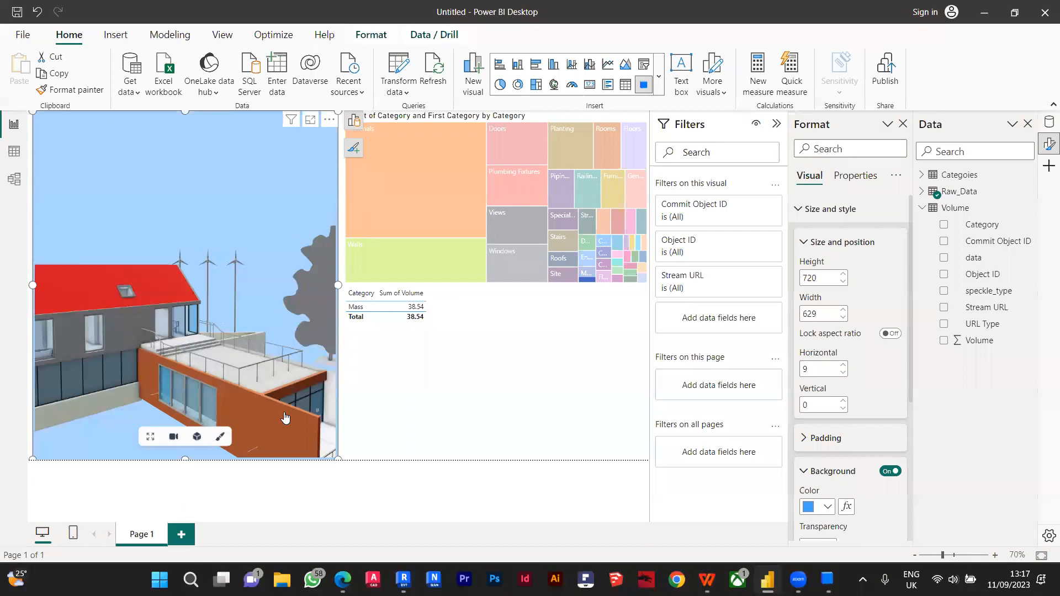
pyautogui.click(285, 418)
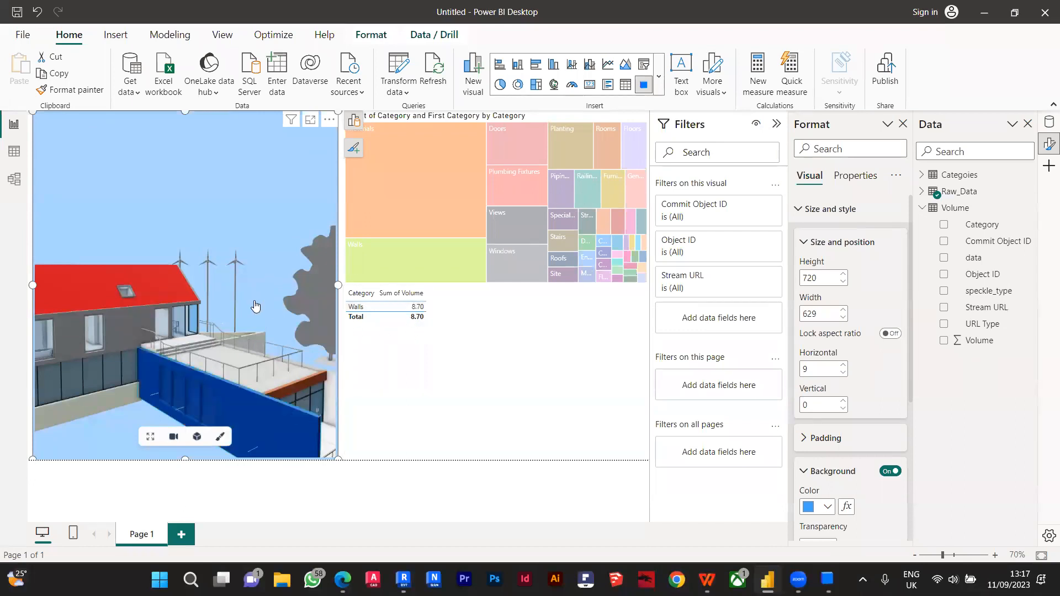
pyautogui.click(165, 285)
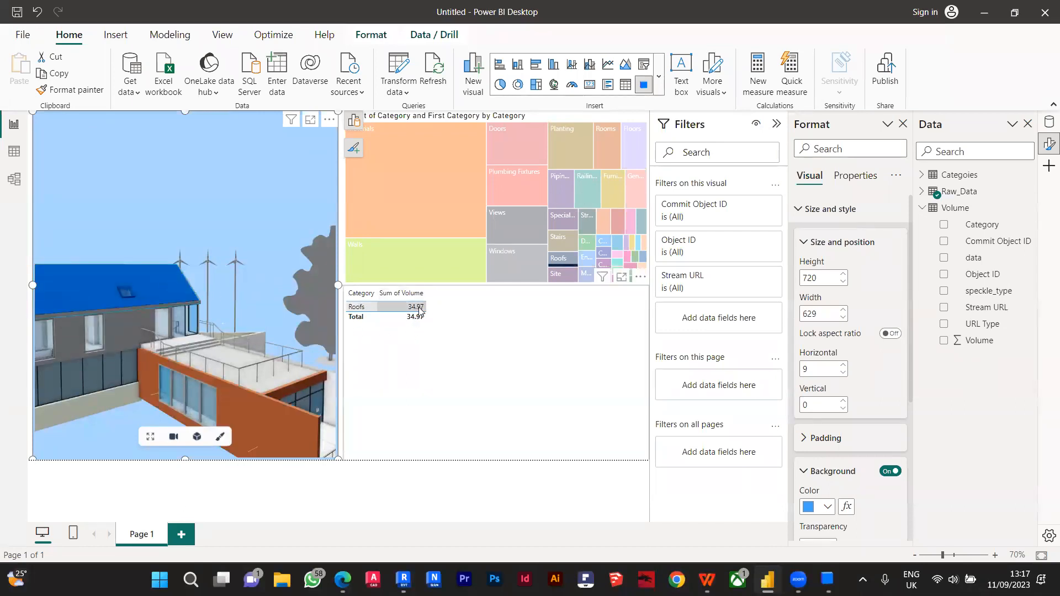
# Step: Orbit the house, check the volumes of an upper side wall and a wall behind the gable glazing, and clear the selection
pyautogui.moveTo(107, 361); pyautogui.dragTo(199, 347)
pyautogui.scroll(2, 142, 359)
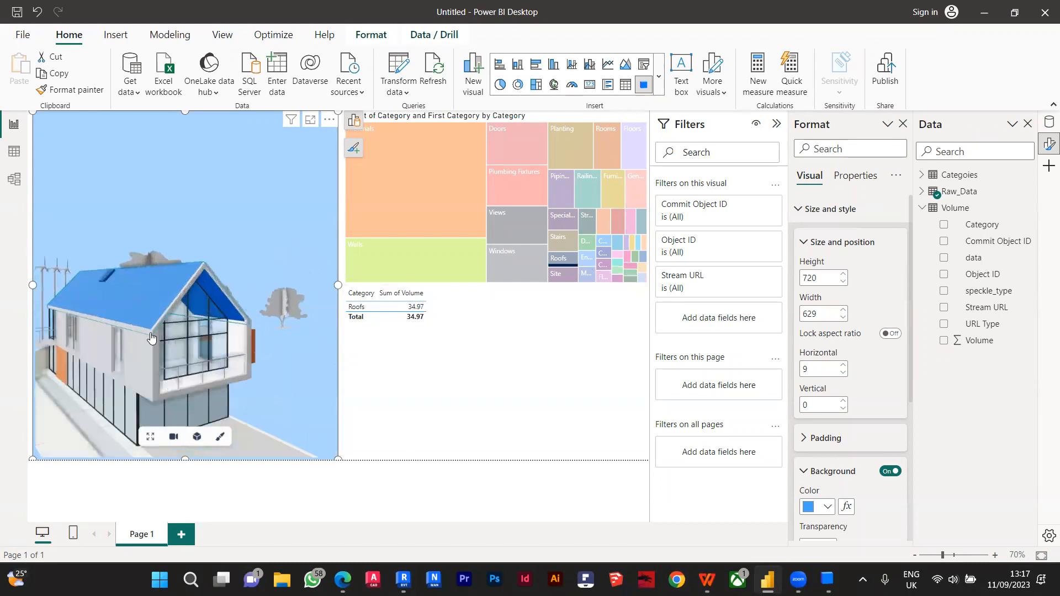
pyautogui.click(141, 358)
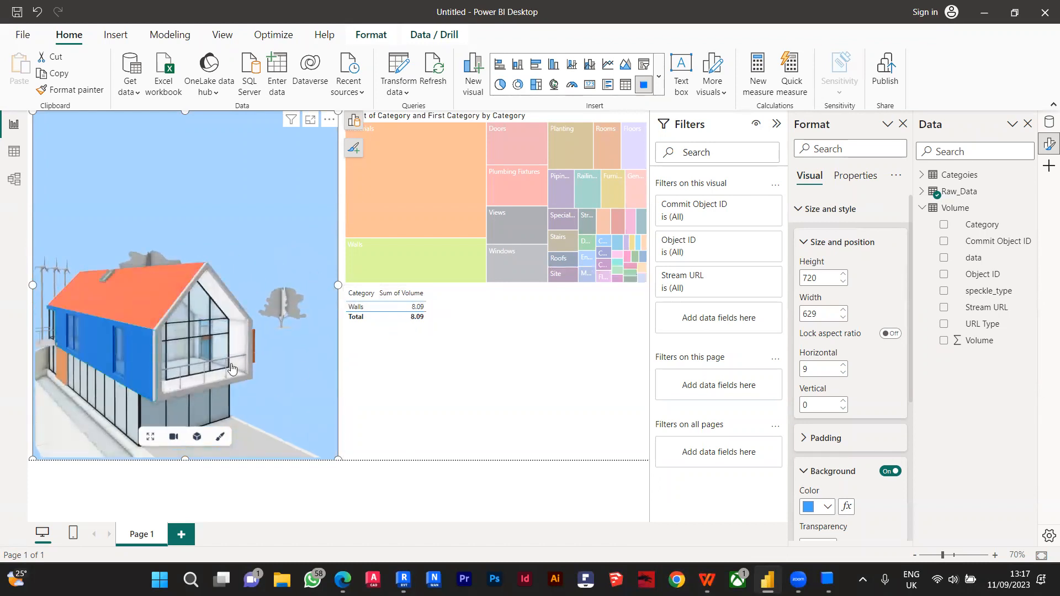
pyautogui.click(233, 343)
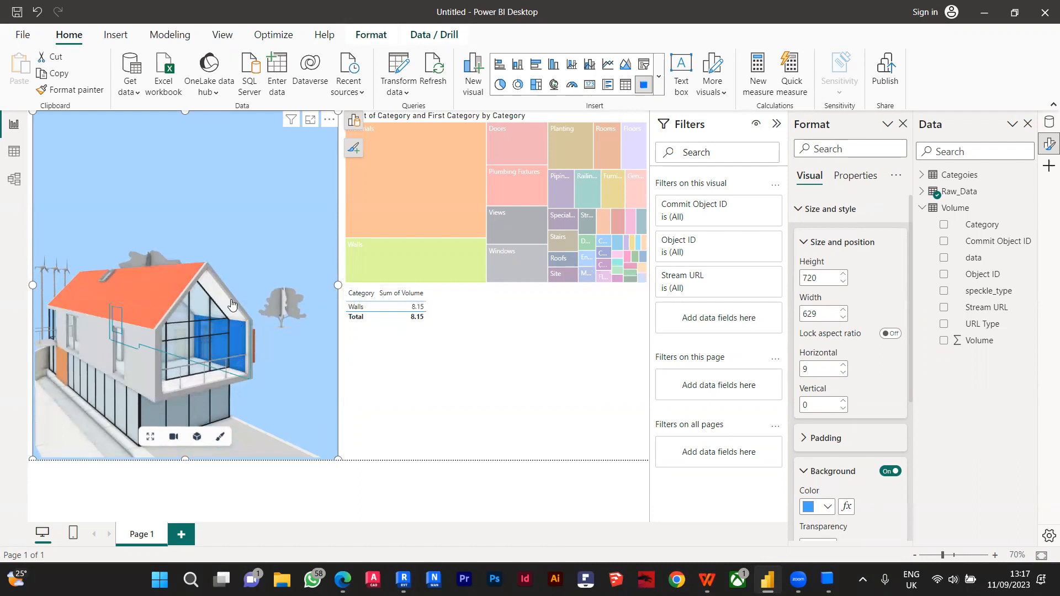
pyautogui.scroll(-3, 232, 370)
pyautogui.click(284, 237)
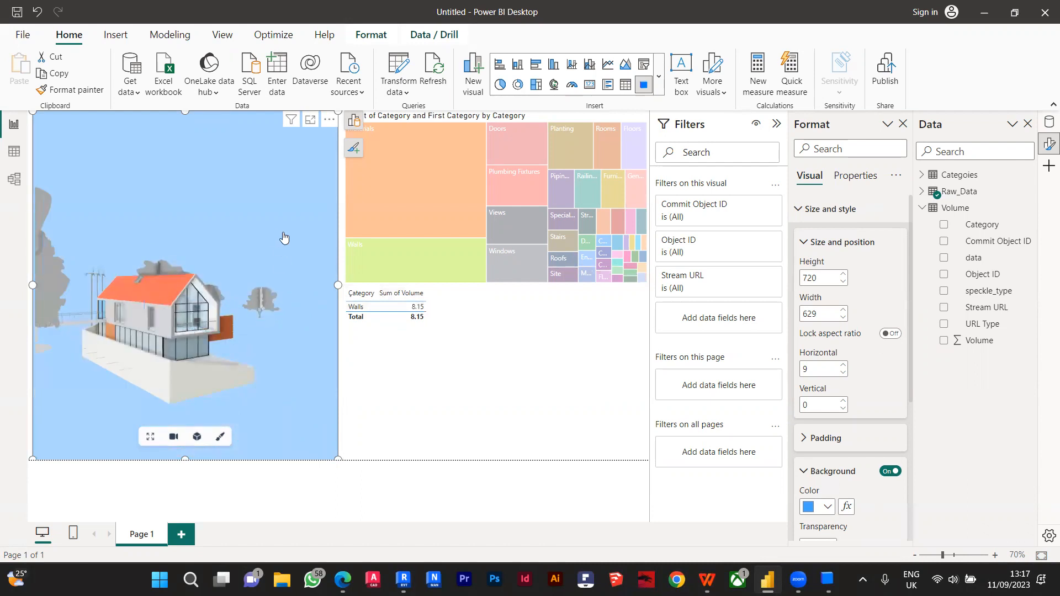
pyautogui.moveTo(323, 381); pyautogui.dragTo(204, 355)
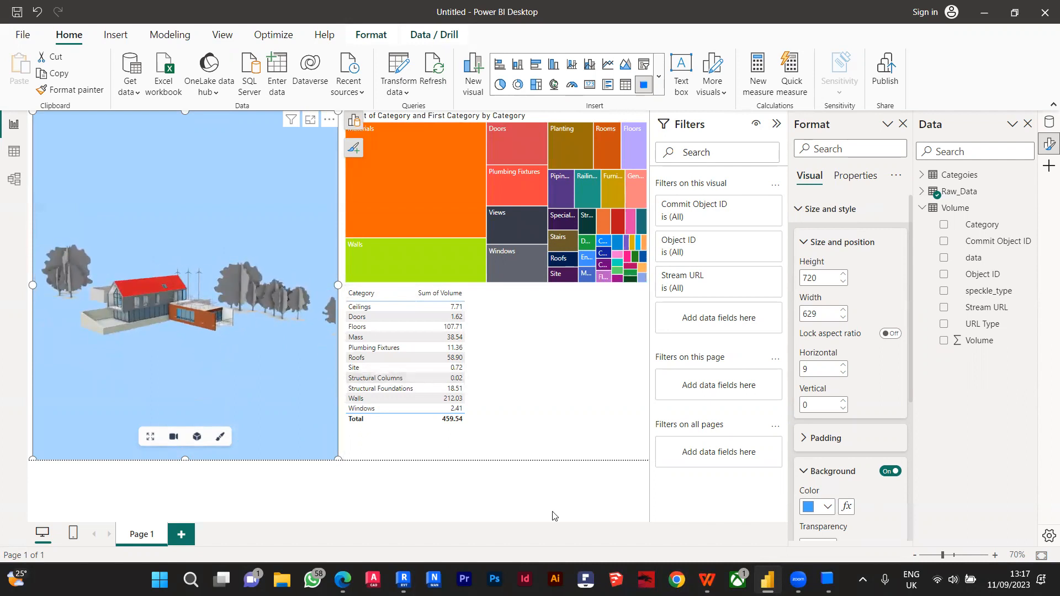
# Step: Switch to Revit and delete the Concrete-Domestic 425mm terrace floor in front of the house
pyautogui.click(580, 459)
pyautogui.hotkey('ctrl', 'z')
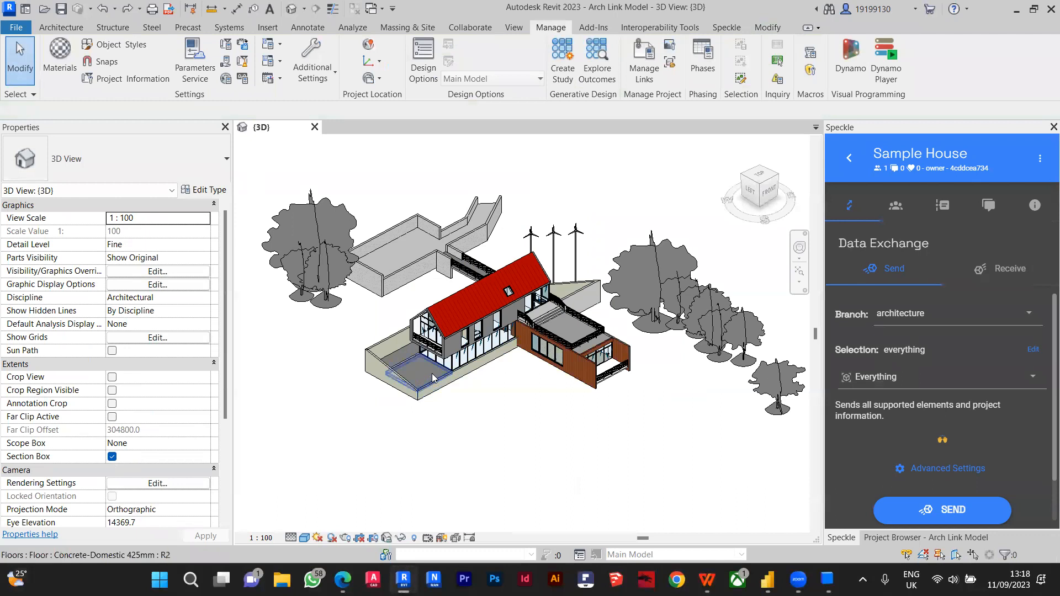
pyautogui.click(432, 379)
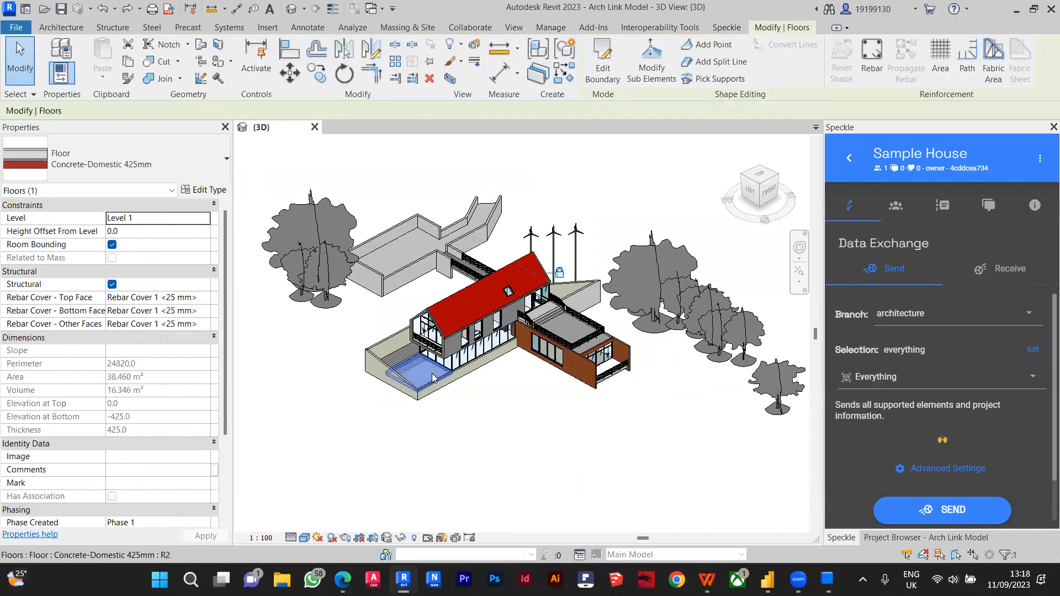
pyautogui.click(608, 445)
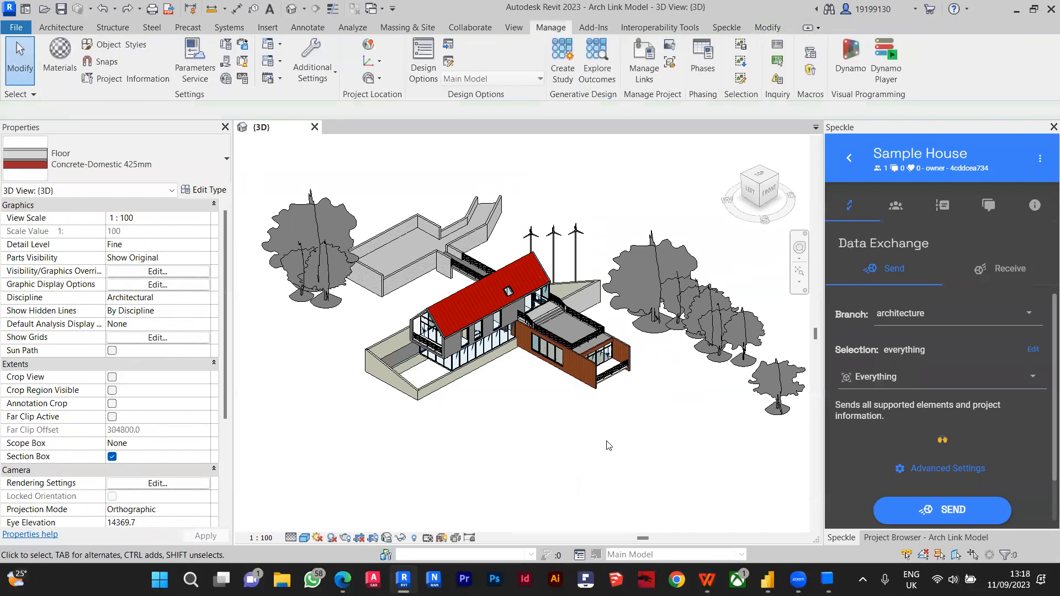
# Step: Send everything in the changed model to the Sample House stream's architecture branch with Speckle
pyautogui.click(927, 514)
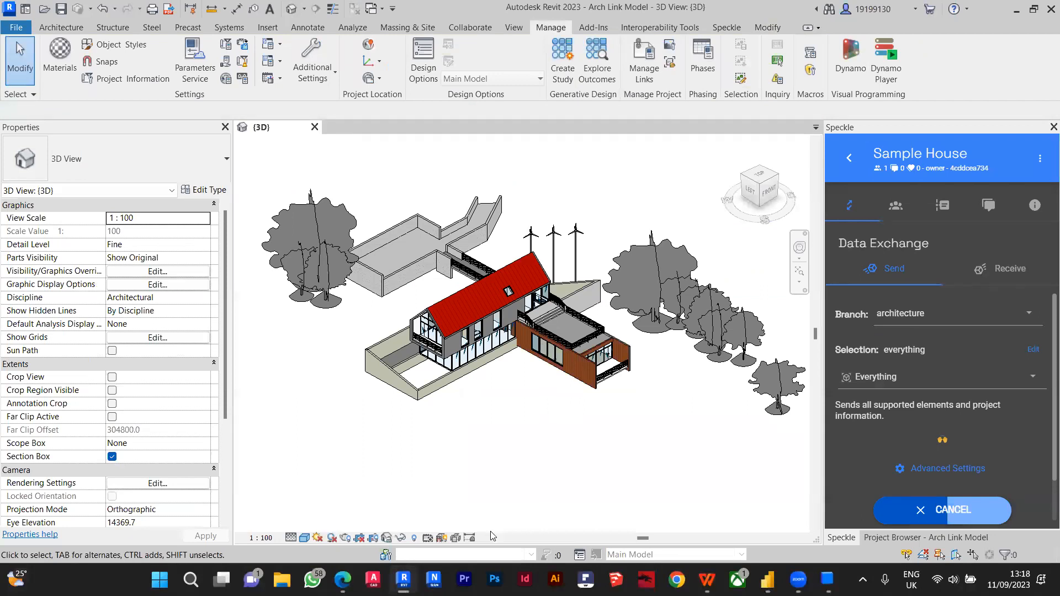
pyautogui.click(767, 580)
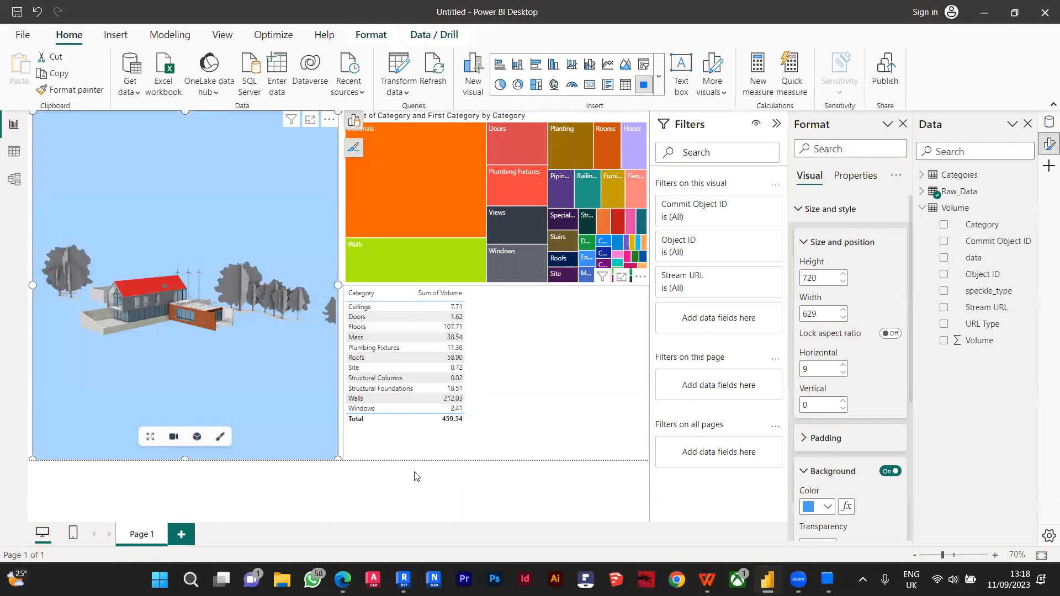
pyautogui.click(403, 579)
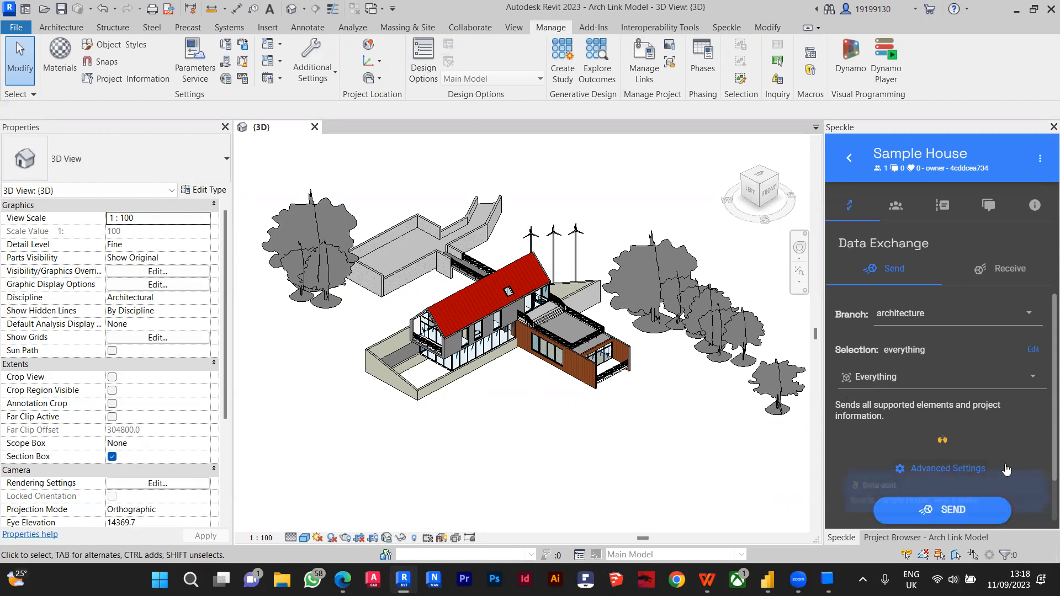
# Step: View the new commit online and examine the commit list of the Sample House architecture branch
pyautogui.click(956, 484)
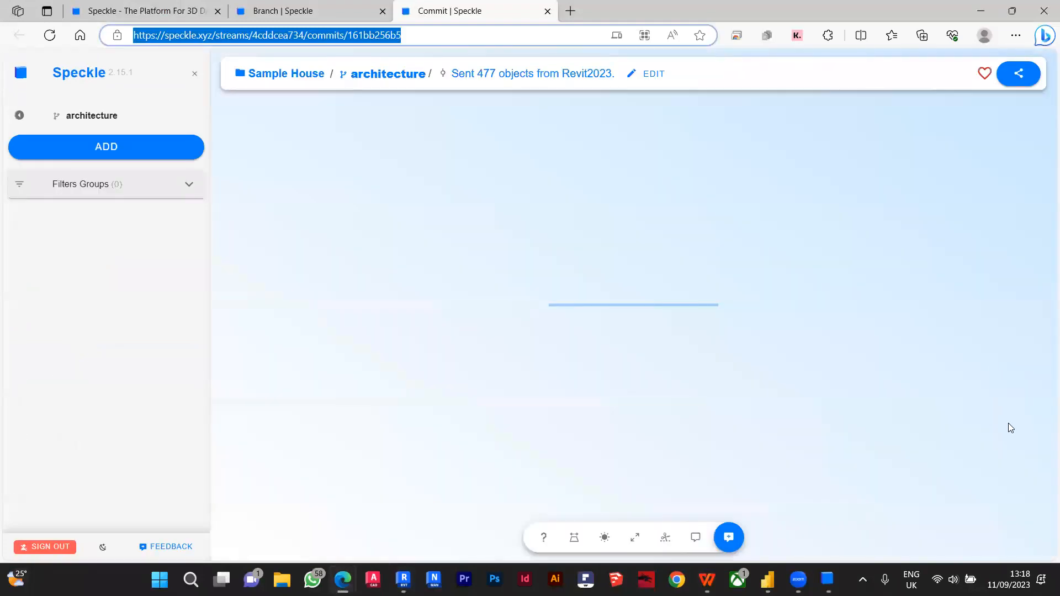
pyautogui.click(395, 80)
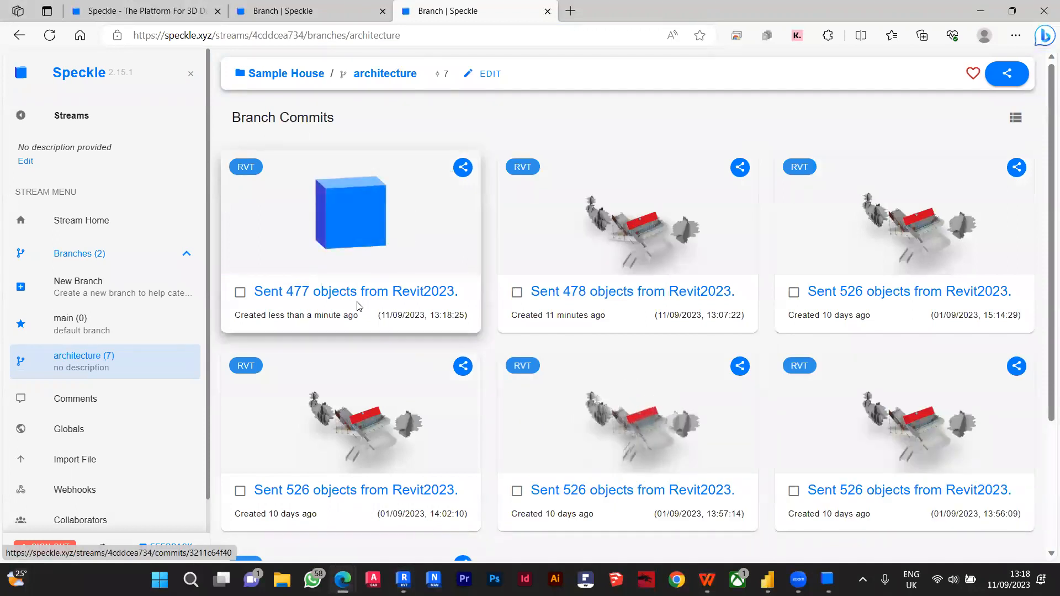
pyautogui.click(307, 73)
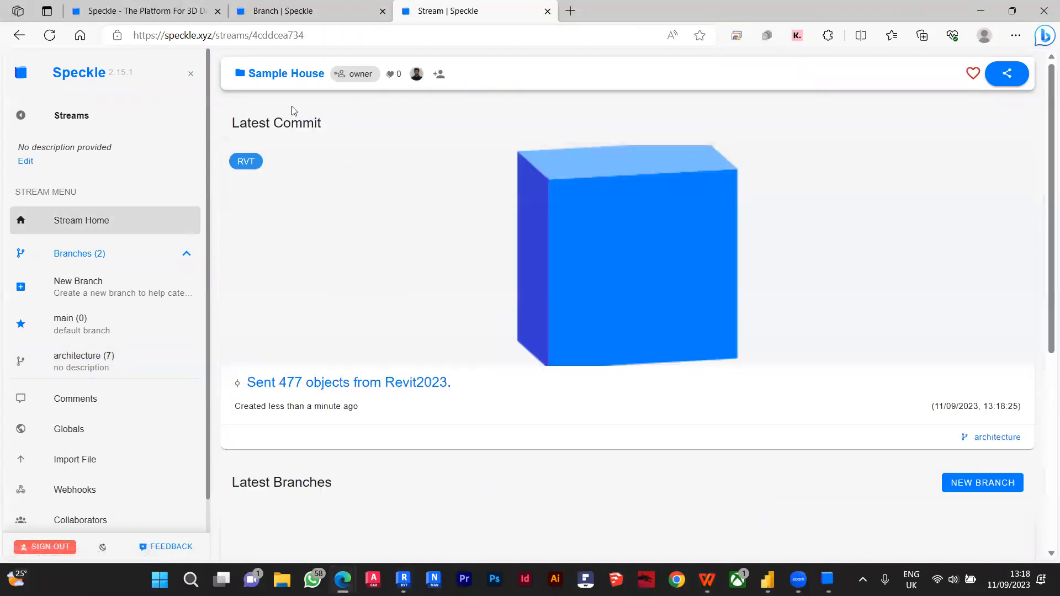
pyautogui.click(137, 358)
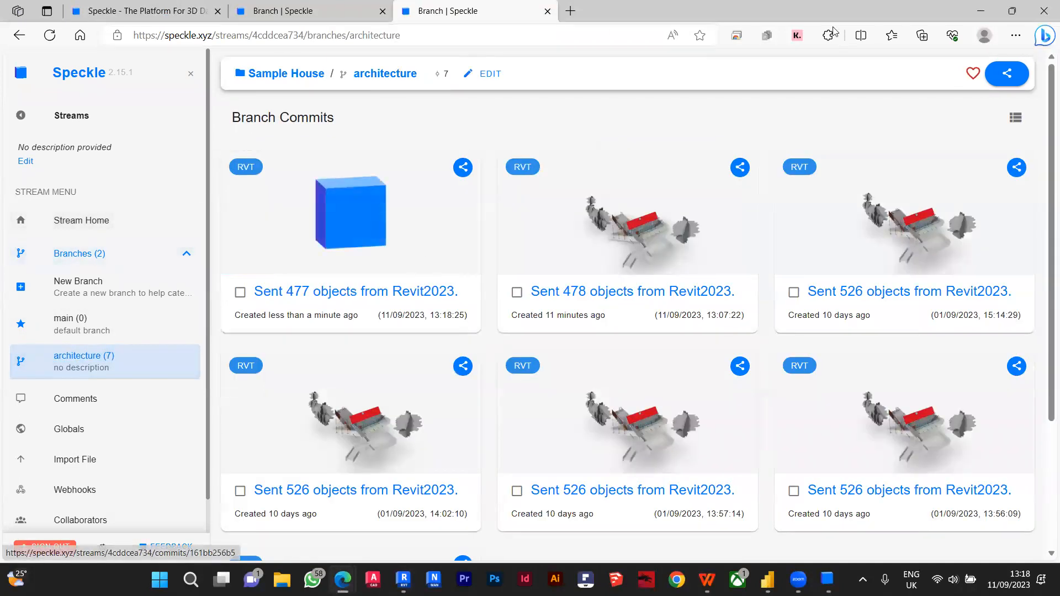
# Step: Return to Power BI, refresh the data, and inspect the house's terrace in the 3D visual
pyautogui.click(982, 11)
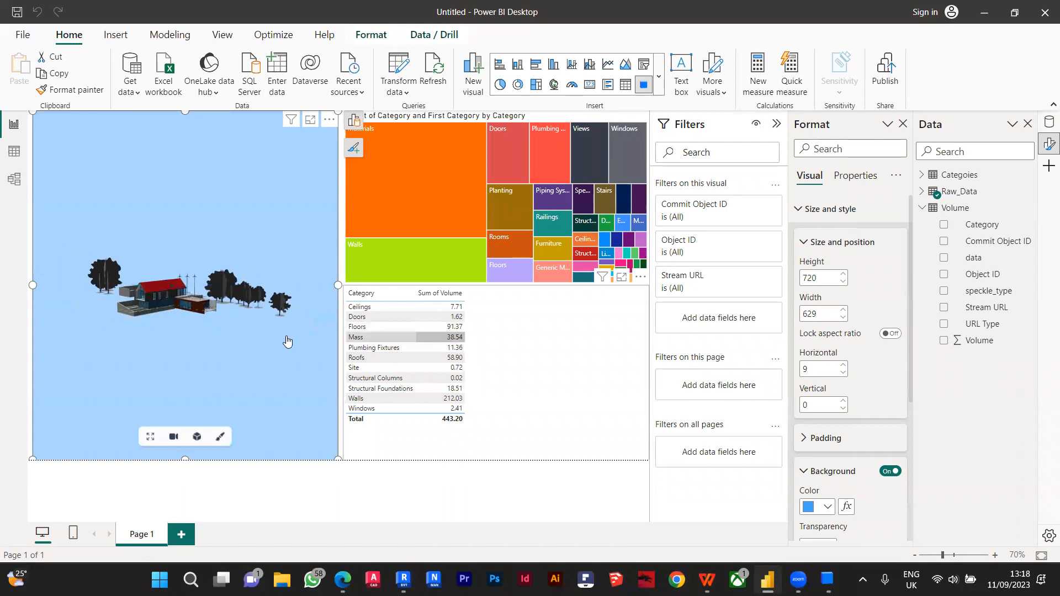
pyautogui.scroll(4, 151, 355)
pyautogui.moveTo(151, 355); pyautogui.dragTo(171, 346)
pyautogui.scroll(4, 147, 389)
pyautogui.scroll(-3, 170, 345)
pyautogui.scroll(4, 171, 345)
pyautogui.scroll(-3, 115, 364)
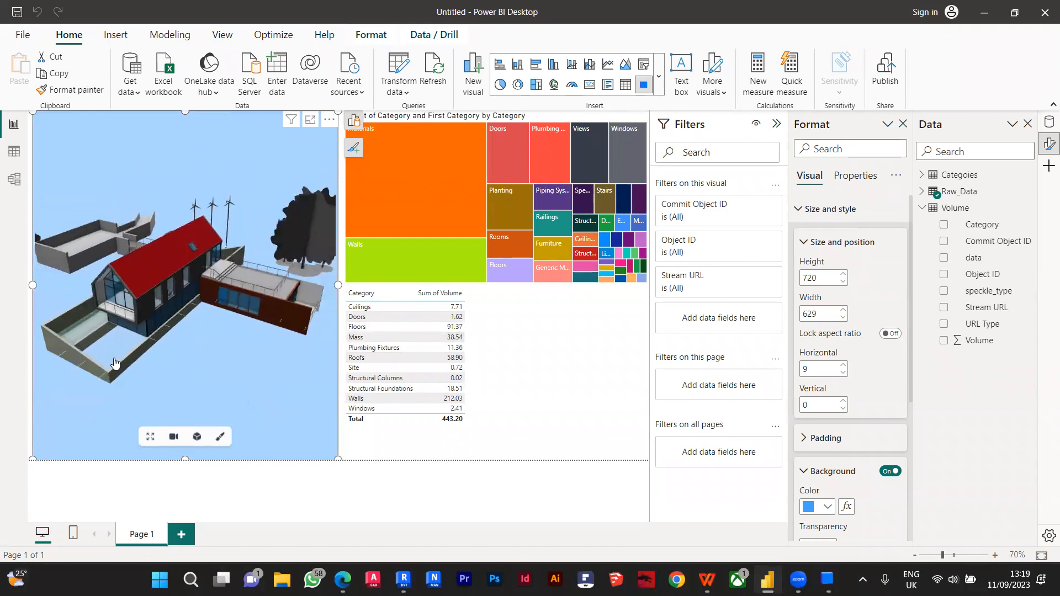
# Step: Review the 3D visual's size, background, shadow and lighting options, and inspect the house model up close and from another side
pyautogui.scroll(-4, 831, 513)
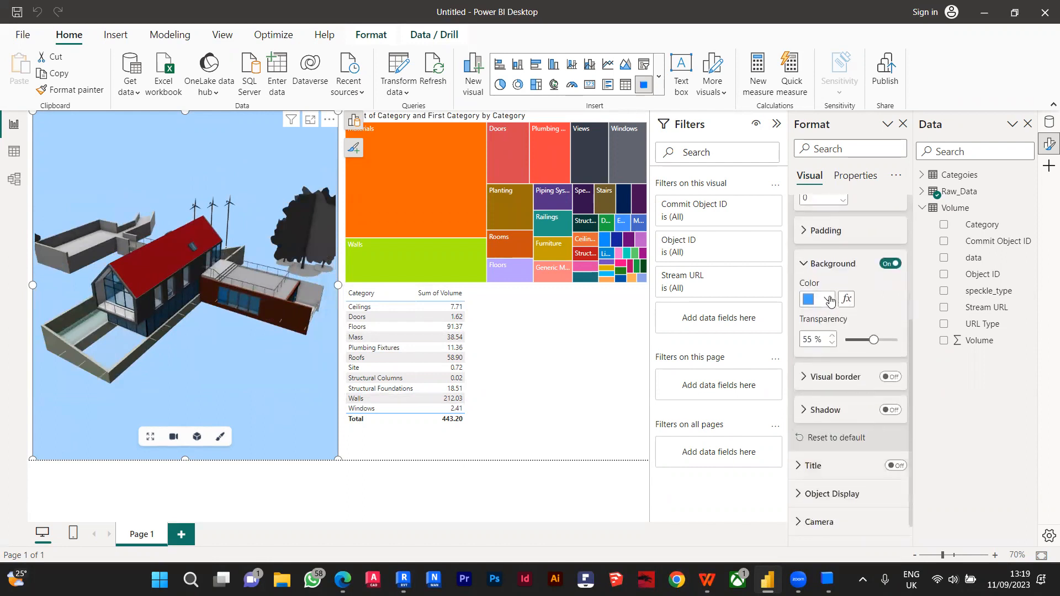
pyautogui.scroll(1, 830, 300)
pyautogui.scroll(3, 827, 323)
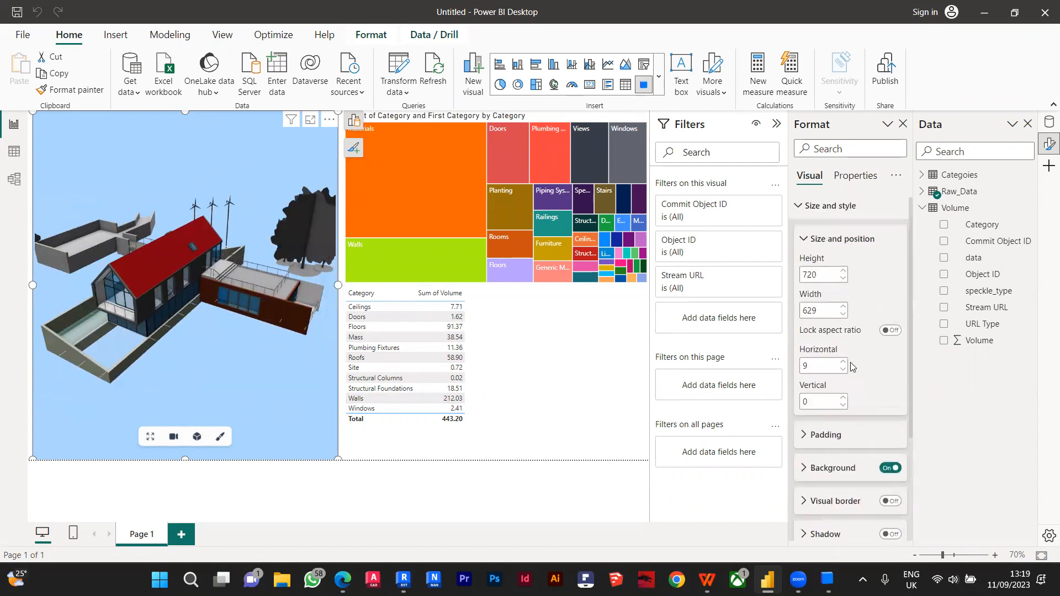
pyautogui.click(805, 244)
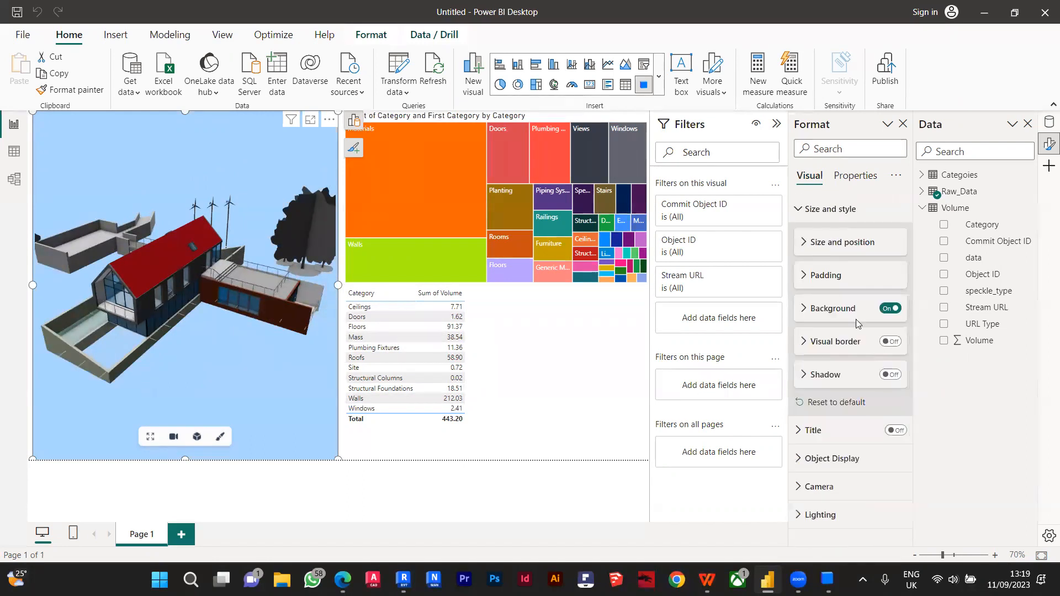
pyautogui.click(816, 381)
pyautogui.click(812, 379)
pyautogui.click(821, 511)
pyautogui.scroll(-3, 894, 508)
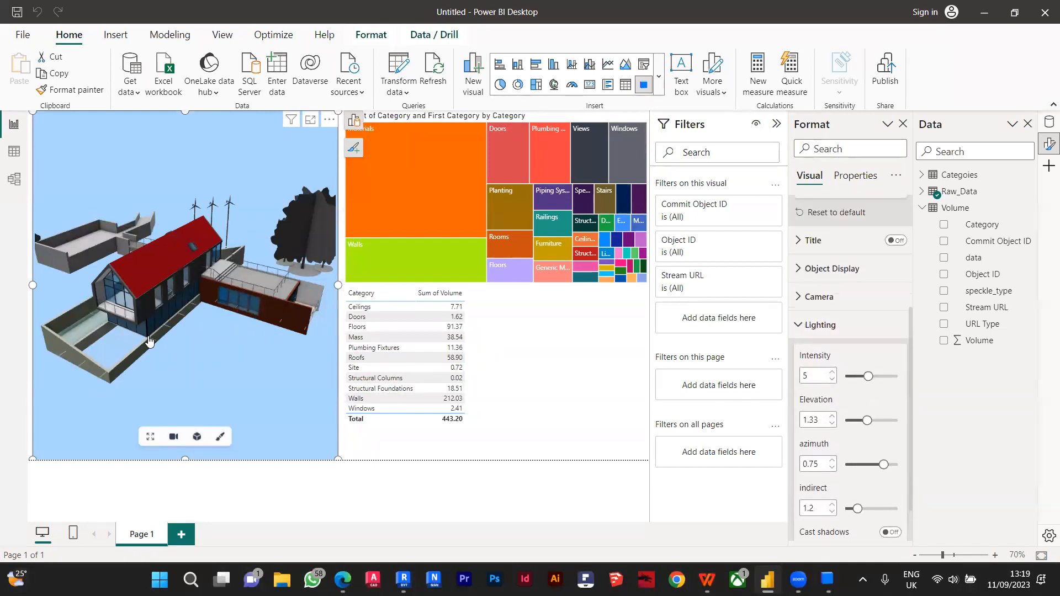
pyautogui.scroll(4, 150, 341)
pyautogui.moveTo(241, 346); pyautogui.dragTo(187, 340)
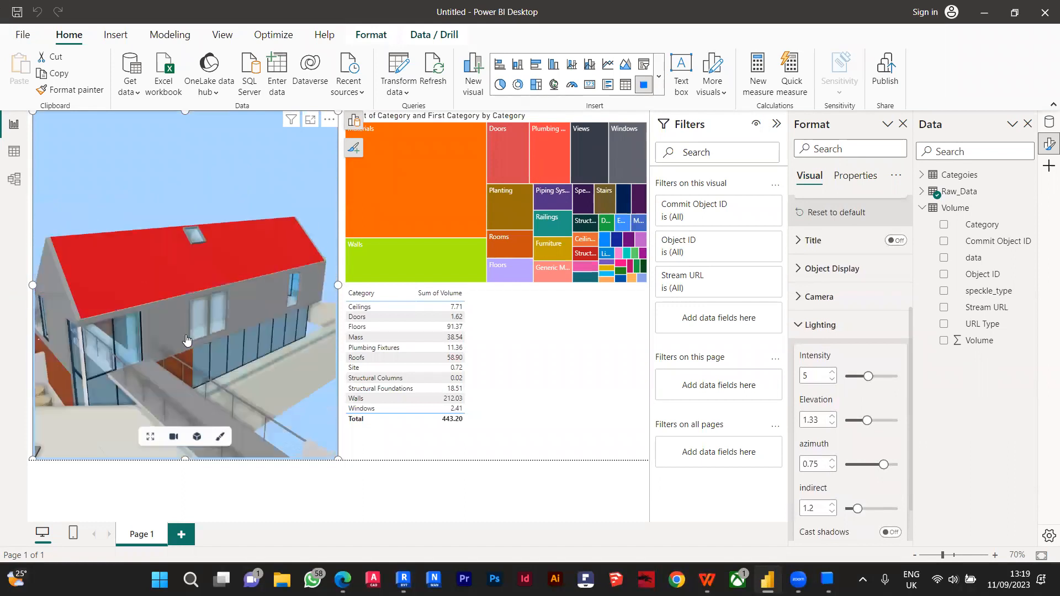
pyautogui.scroll(-5, 187, 340)
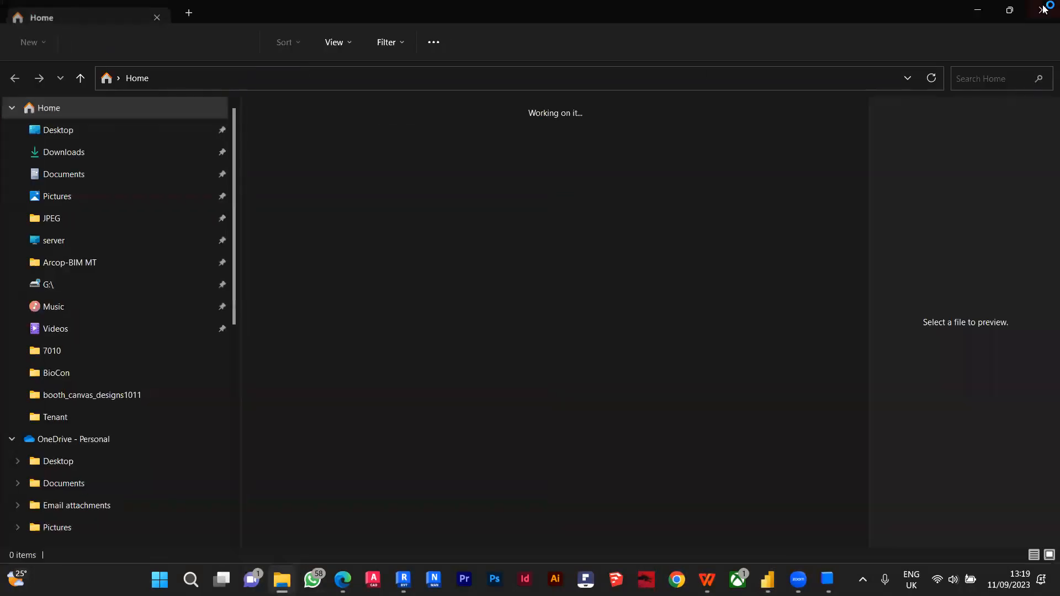
# Step: Close the File Explorer window and open the recent report dashboard 2.pbix, minimizing the untitled report
pyautogui.click(1045, 7)
pyautogui.click(20, 37)
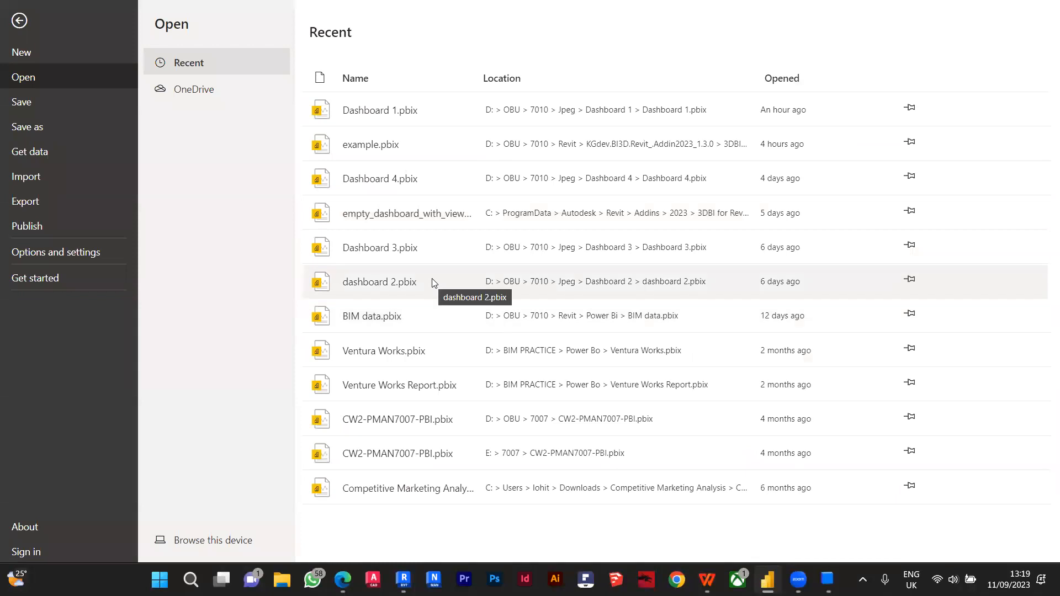
pyautogui.click(429, 282)
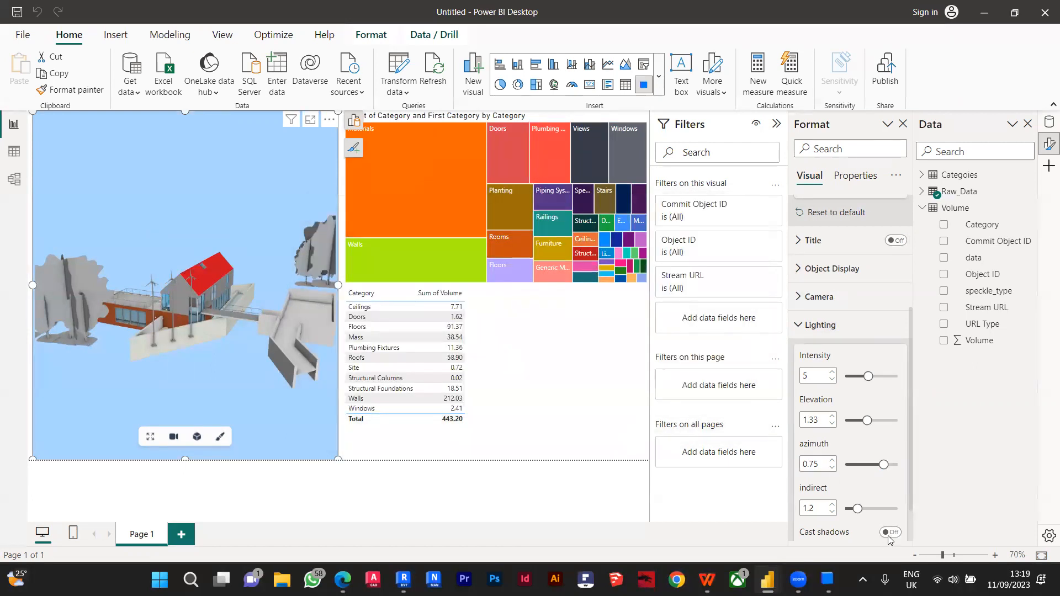
pyautogui.click(599, 478)
pyautogui.moveTo(826, 579)
pyautogui.moveTo(767, 578)
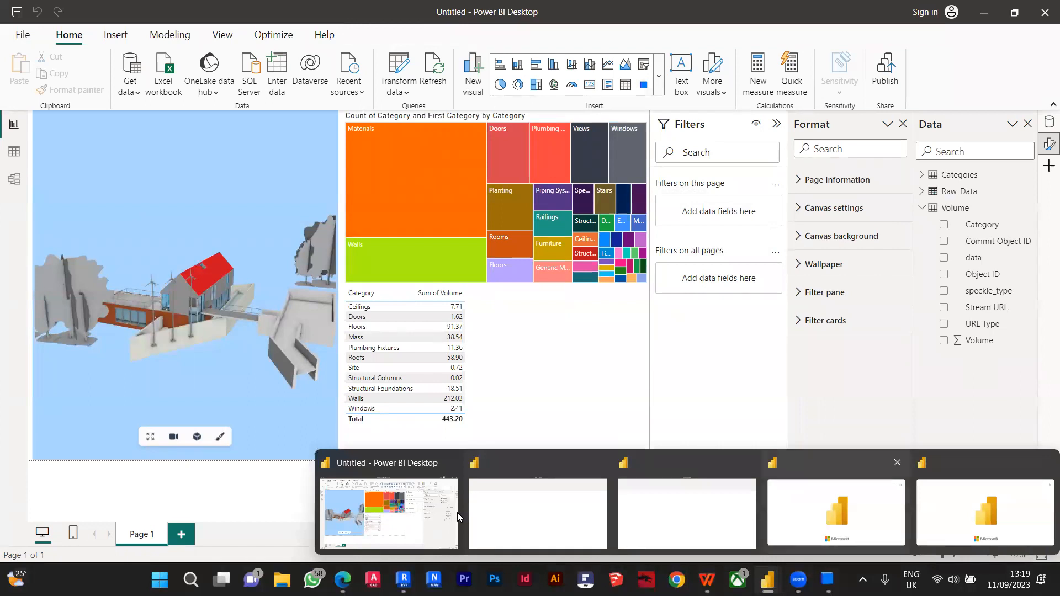
pyautogui.click(983, 13)
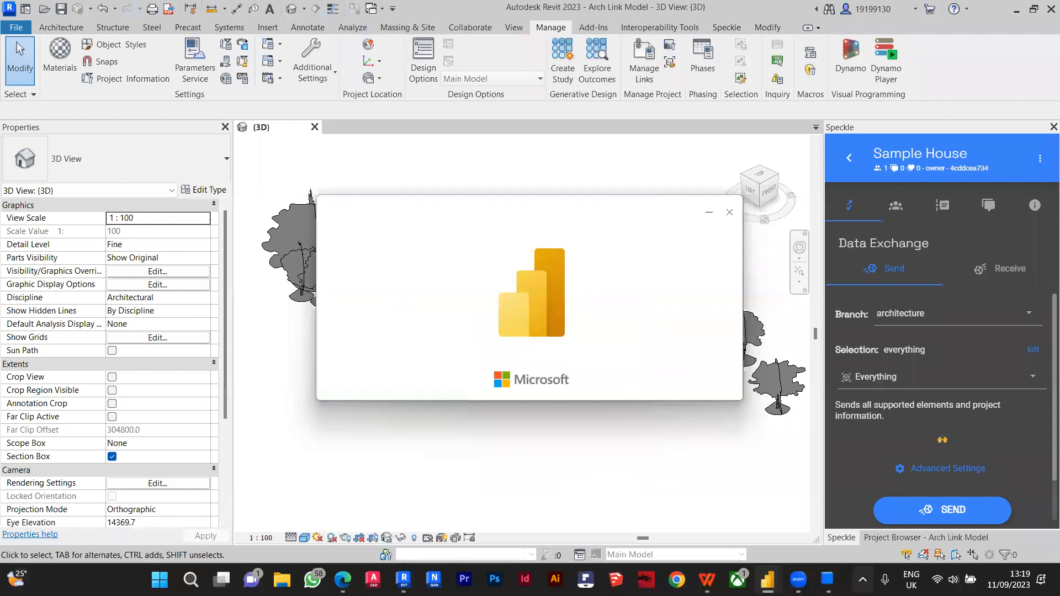
pyautogui.moveTo(757, 575)
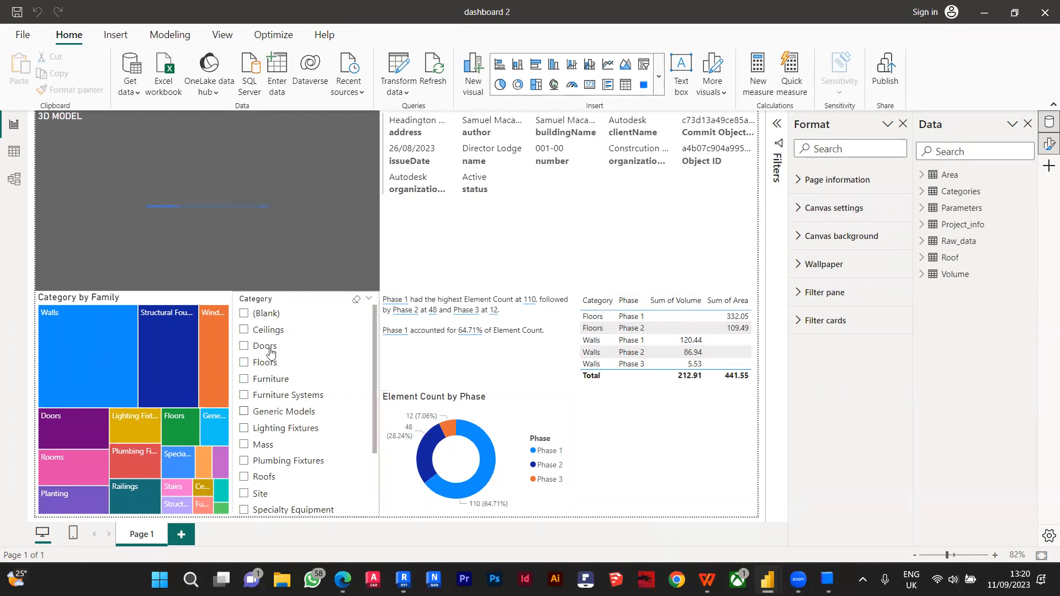
# Step: Filter the dashboard 2 report by the Doors and Floors categories in turn, and clear the category filter
pyautogui.click(244, 346)
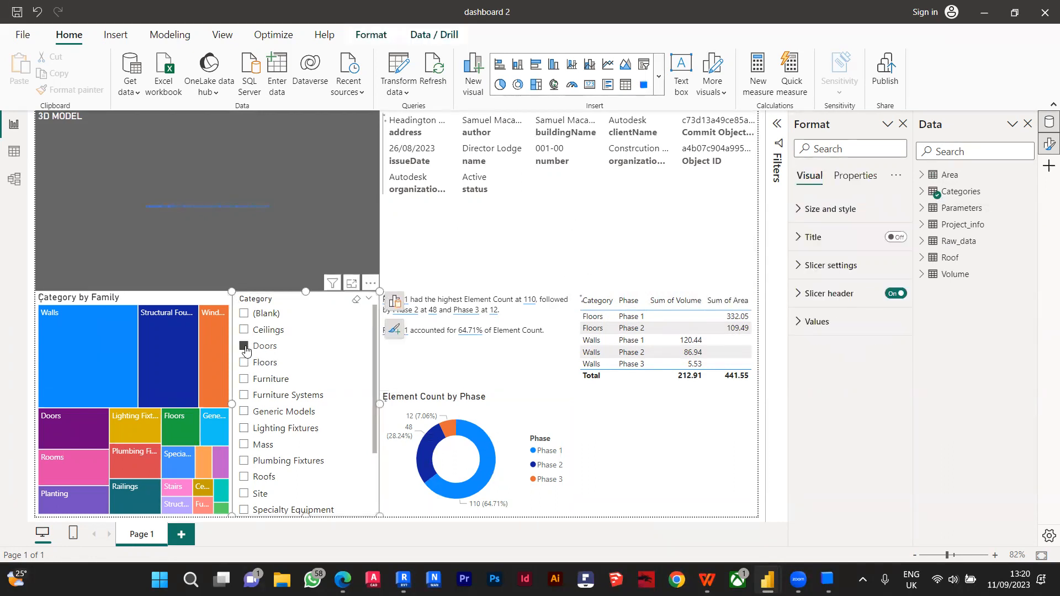
pyautogui.click(244, 346)
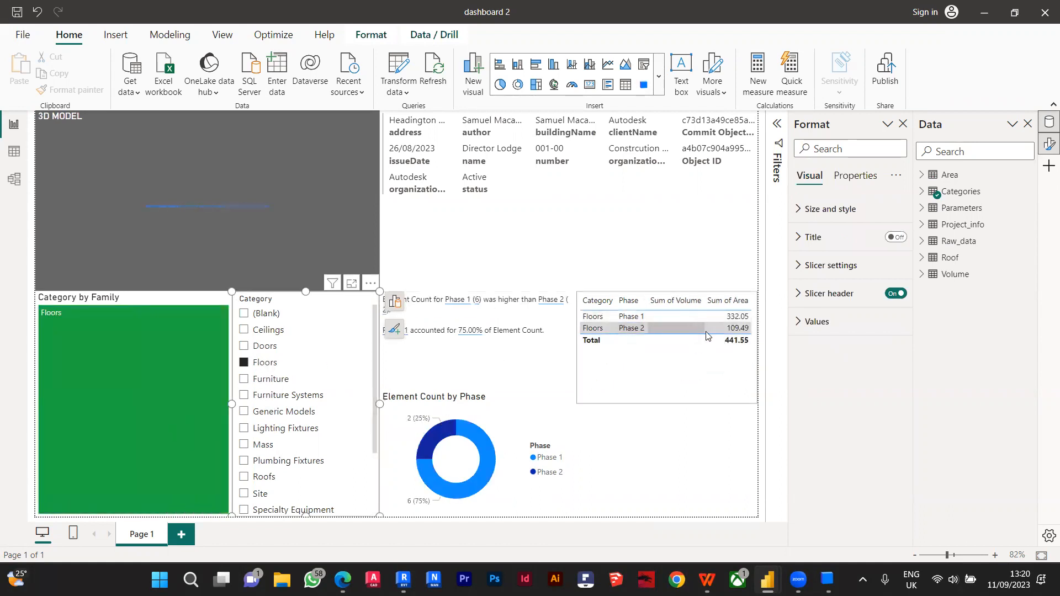
pyautogui.click(244, 364)
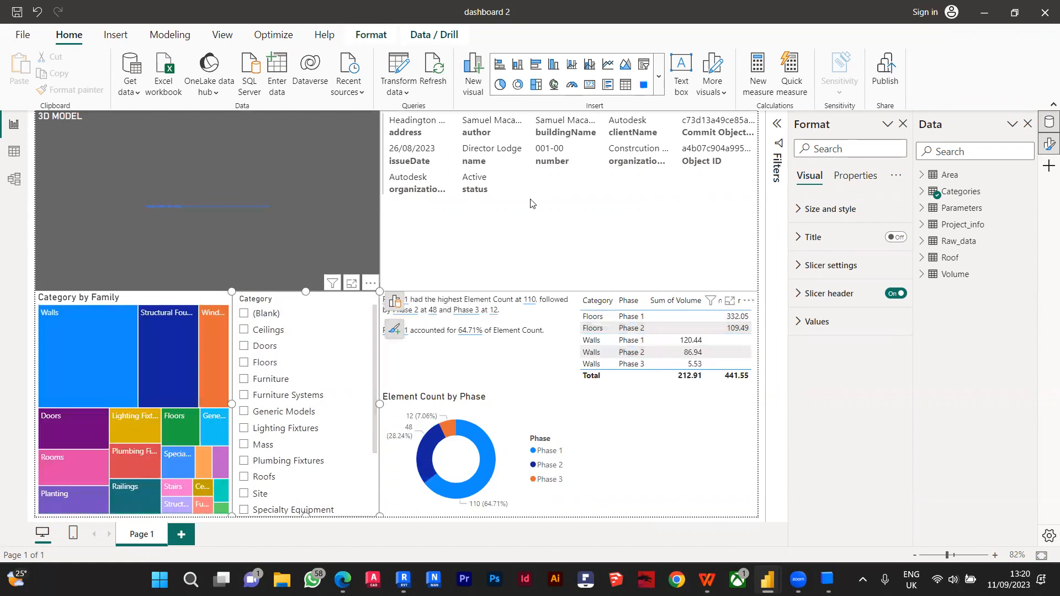
# Step: Select the 3D model visual and check which Raw_data fields it uses
pyautogui.click(313, 253)
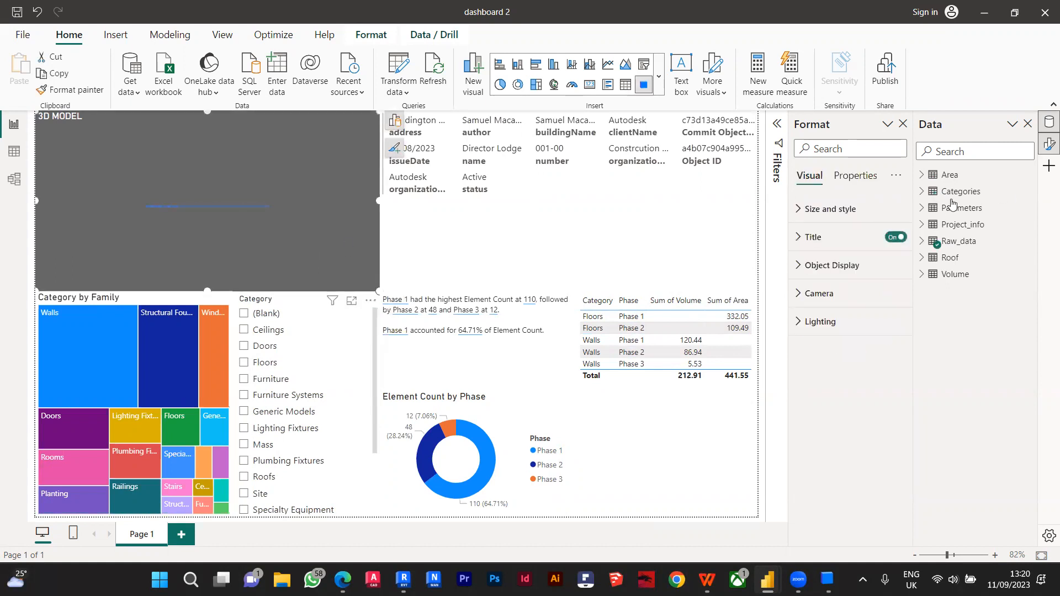
pyautogui.click(921, 242)
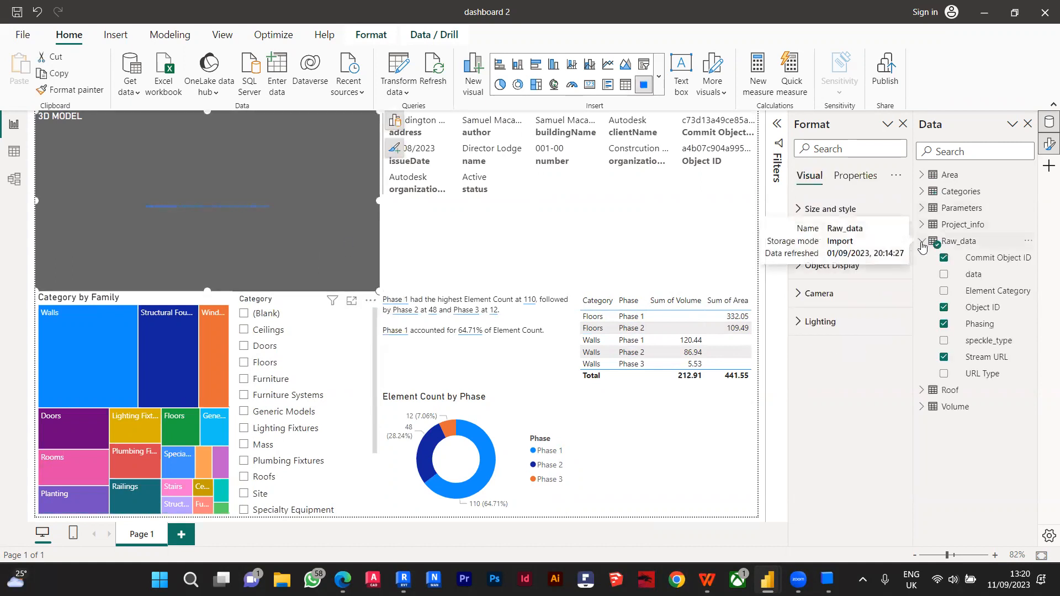
pyautogui.click(921, 242)
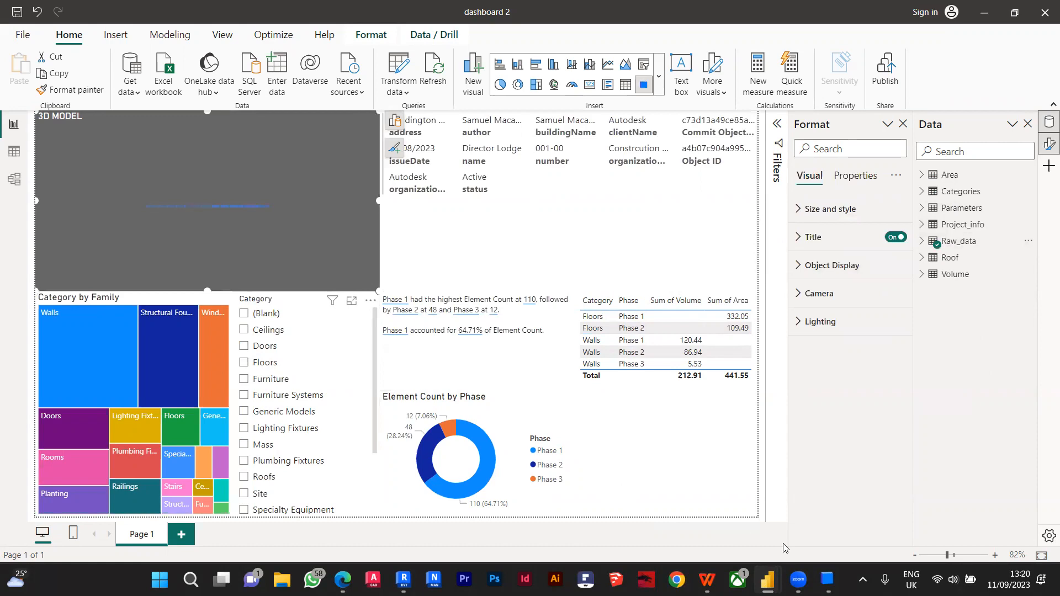